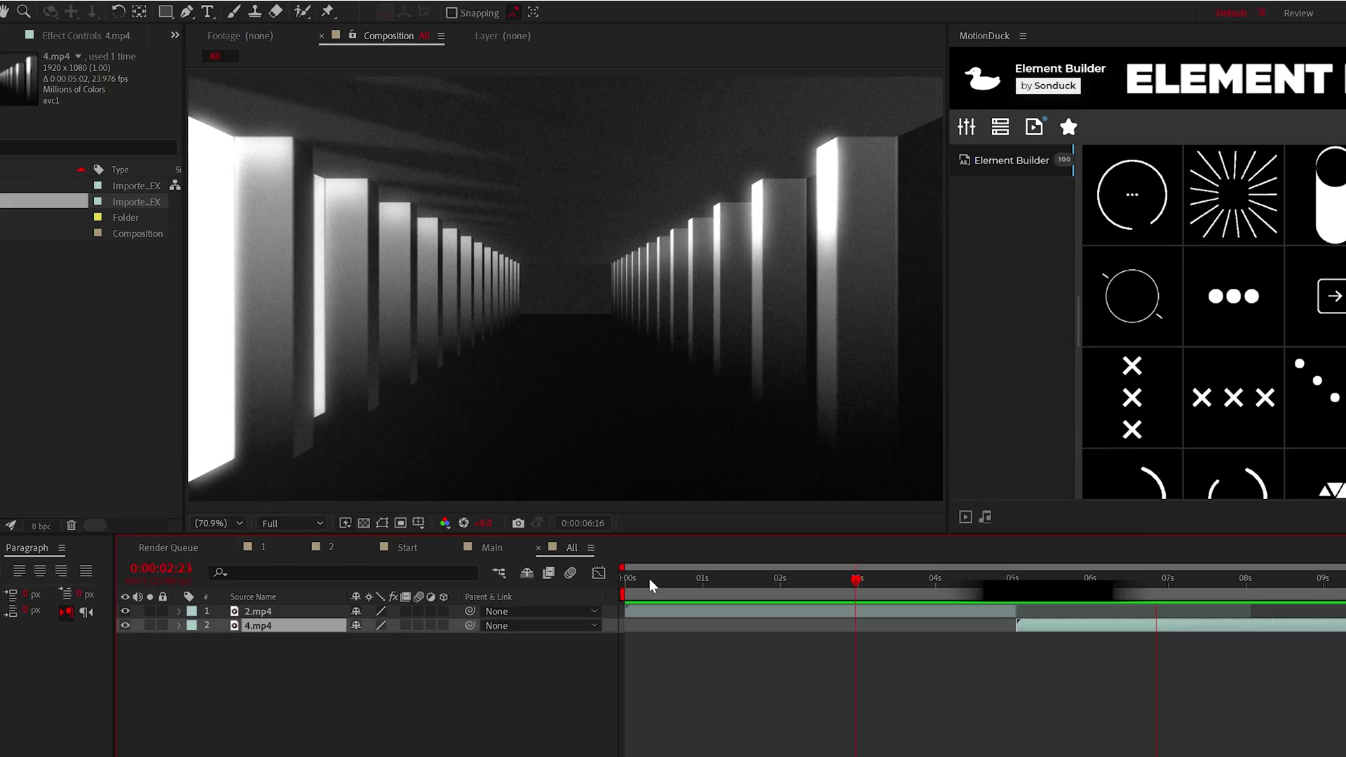
- Review the finished animation in the All composition and orbit the camera around the tower in Building 4
left_click(559, 516)
left_click_drag(652, 612, 724, 612)
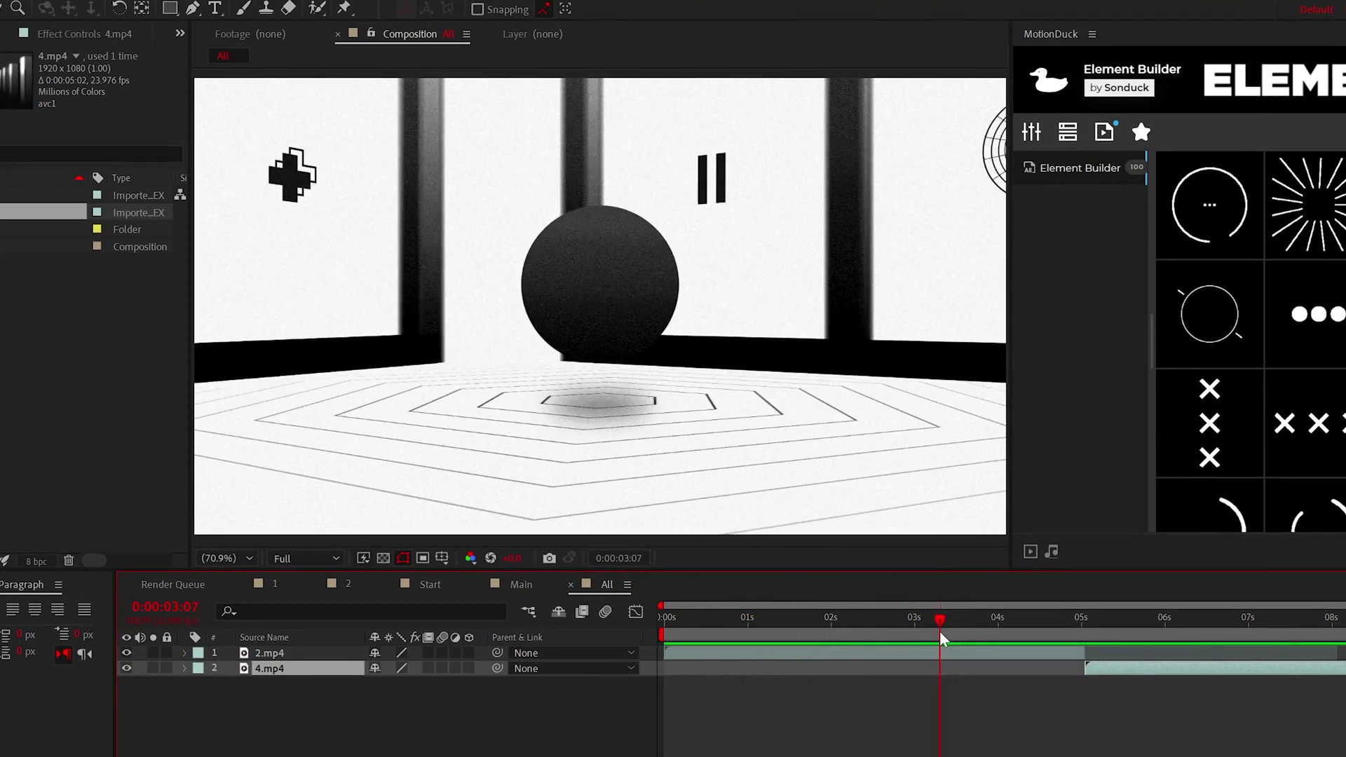
left_click_drag(984, 641, 1108, 642)
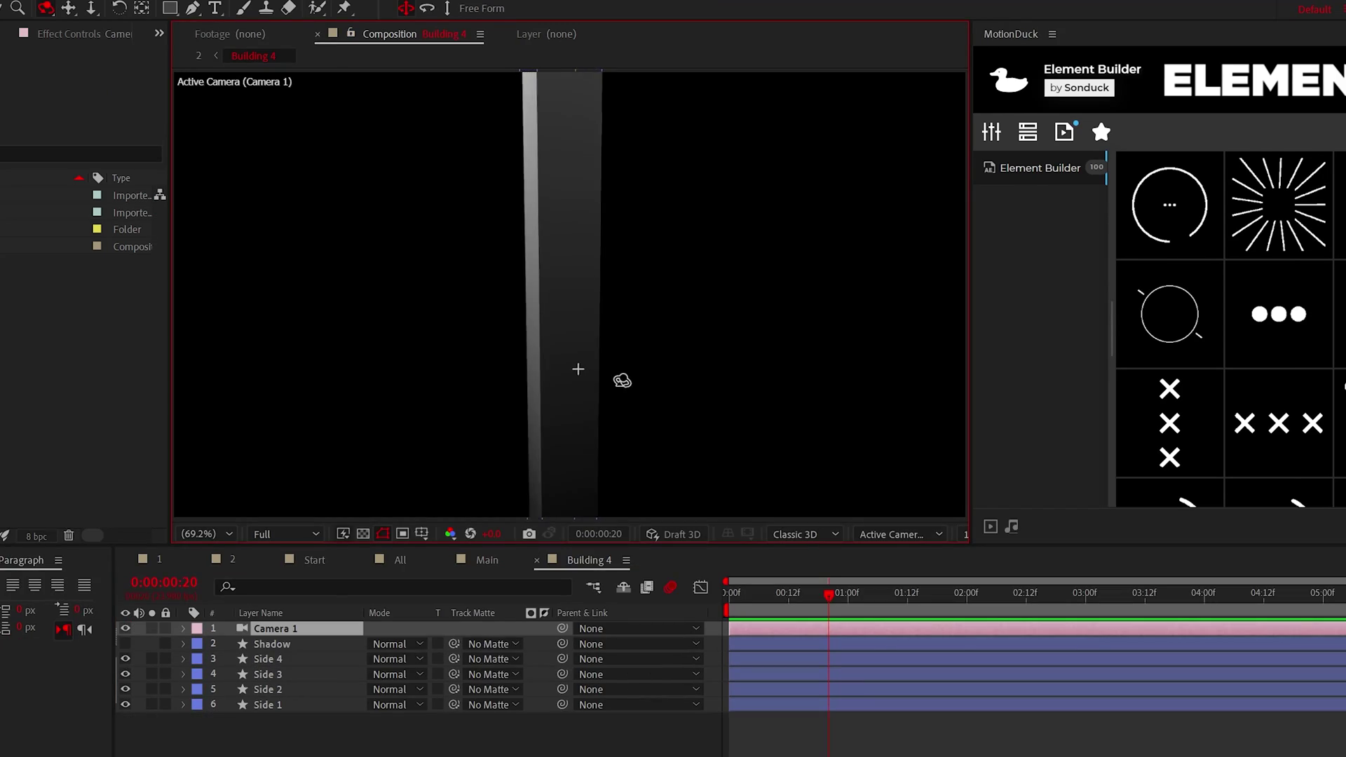
mouse_move(622, 381)
left_mouse_down()
mouse_move(703, 402)
mouse_move(769, 445)
mouse_move(785, 397)
mouse_move(610, 391)
left_mouse_up()
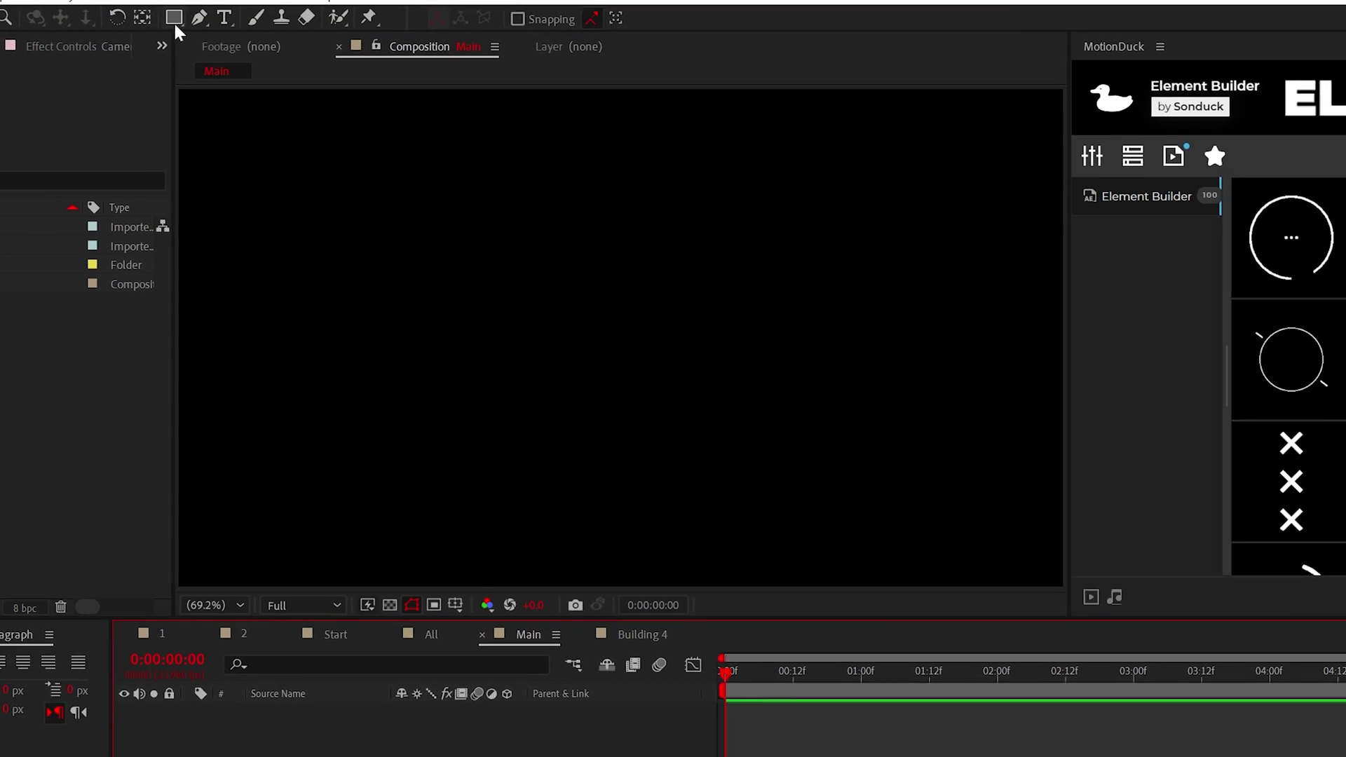
- Draw a tall, narrow grey rectangle centred in the Main composition, extending past the frame's upper and lower edges
left_click(170, 8)
left_click(290, 31)
scroll(760, 472, "down", 3)
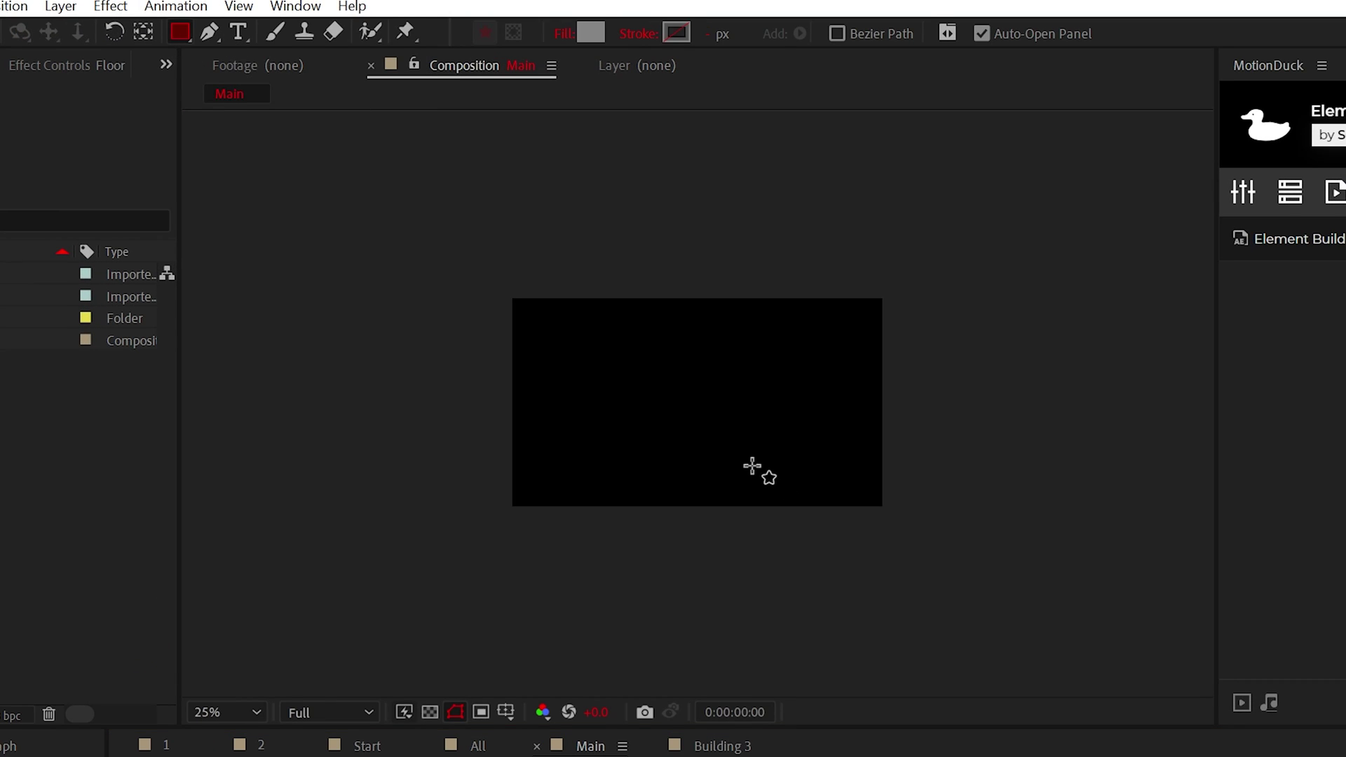
left_click_drag(638, 577, 749, 198)
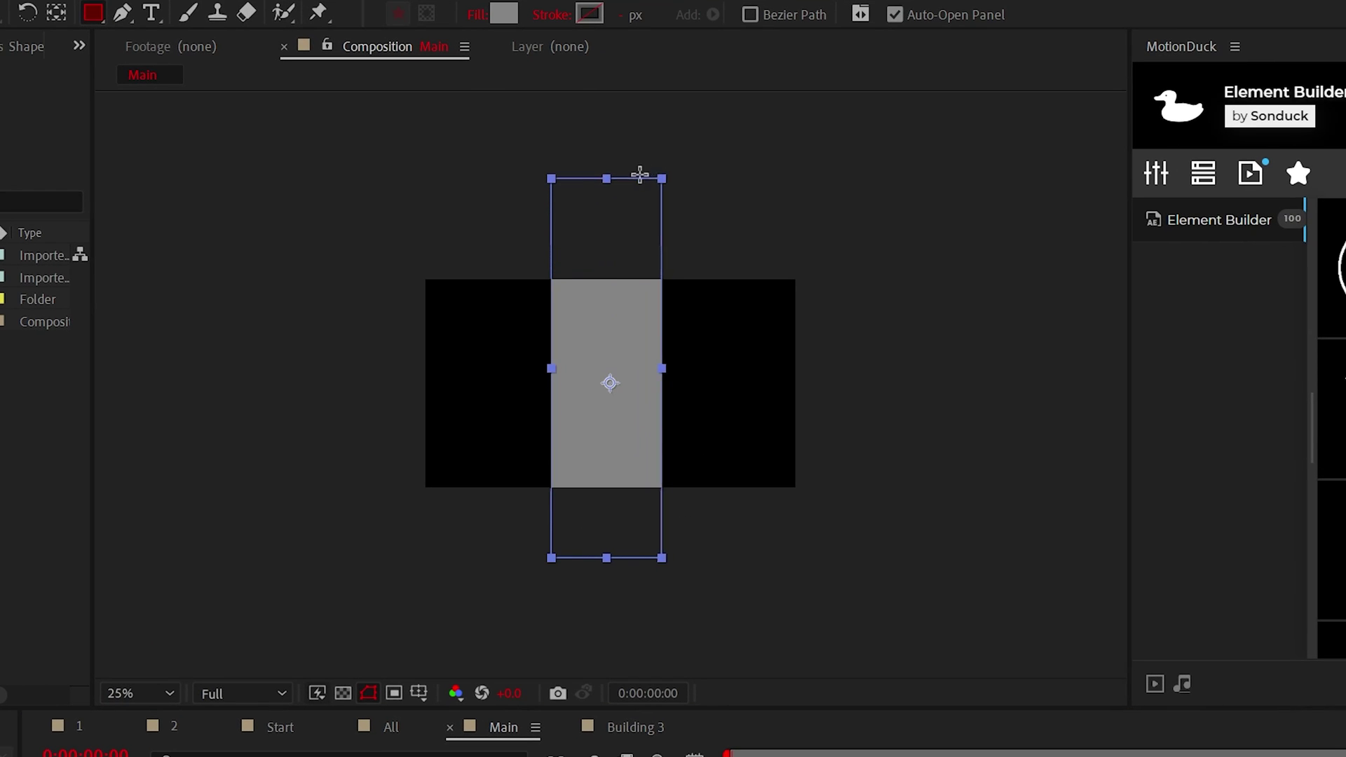
left_click_drag(640, 174, 586, 158)
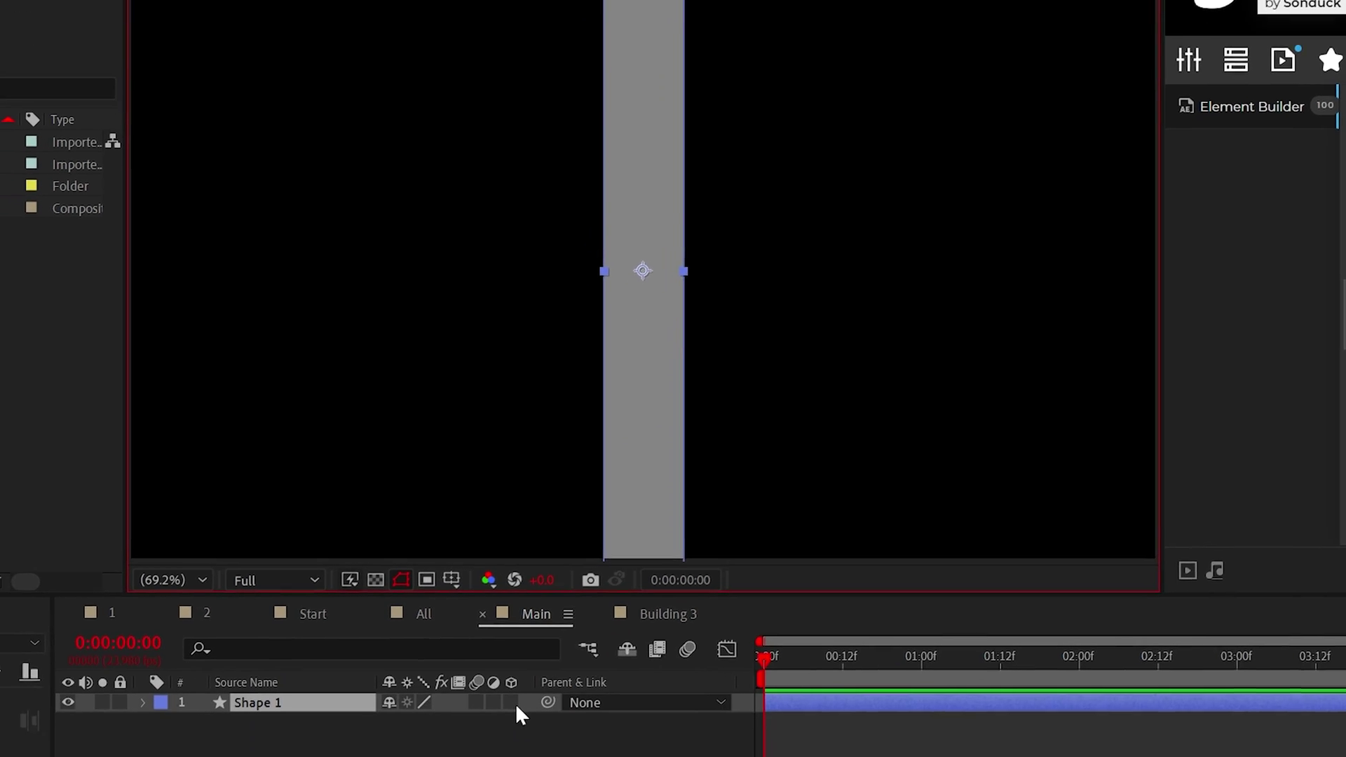
- Make the rectangle a 3D layer and shift its anchor point to its right edge with the Pan Behind tool
left_click(510, 702)
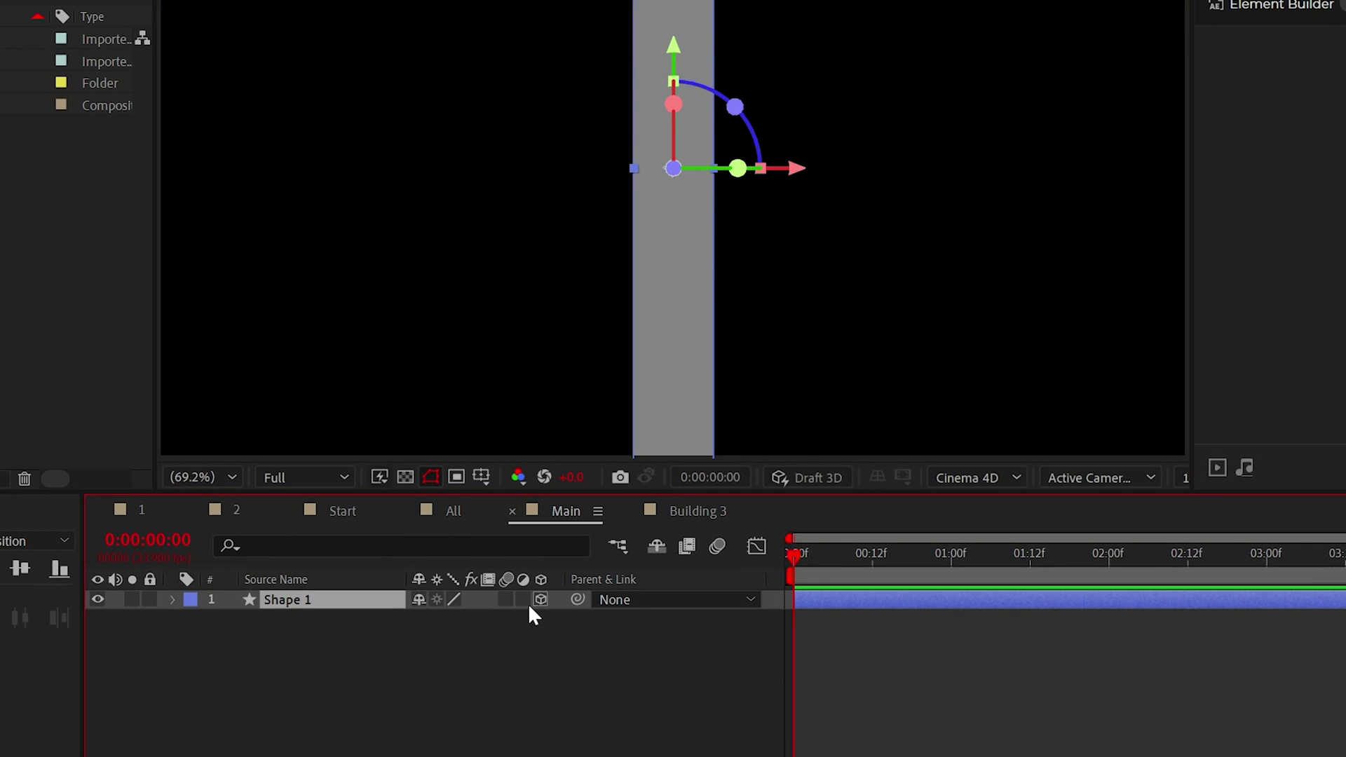
left_click(467, 669)
left_click(288, 600)
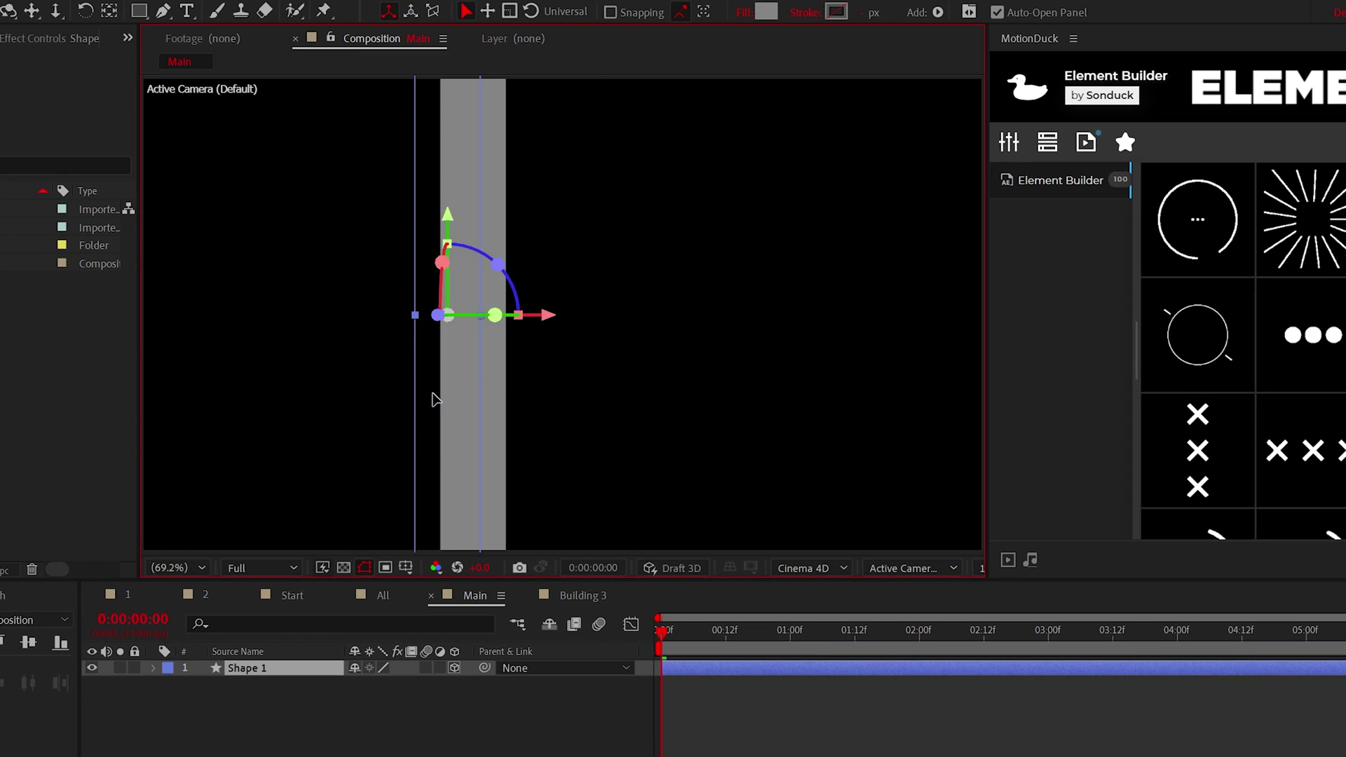
left_click_drag(433, 399, 548, 425)
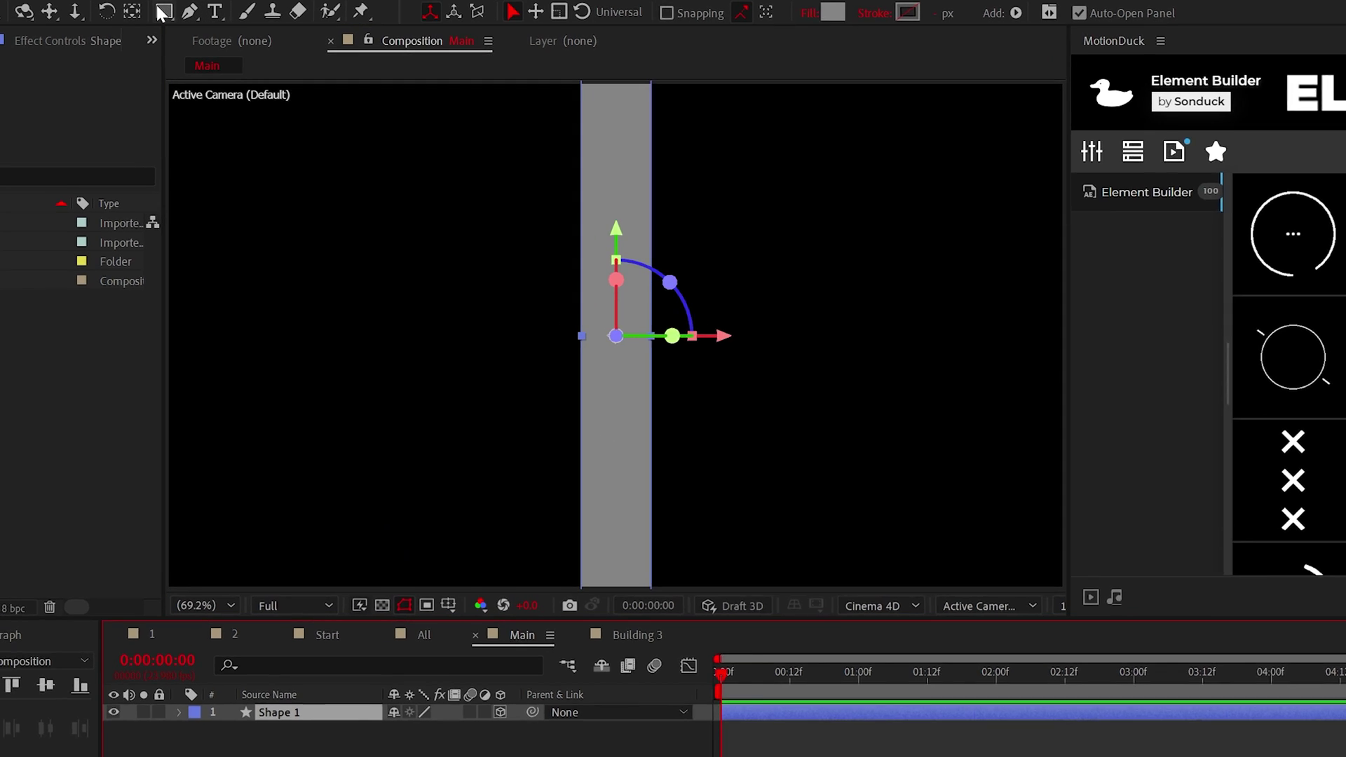
left_click(109, 11)
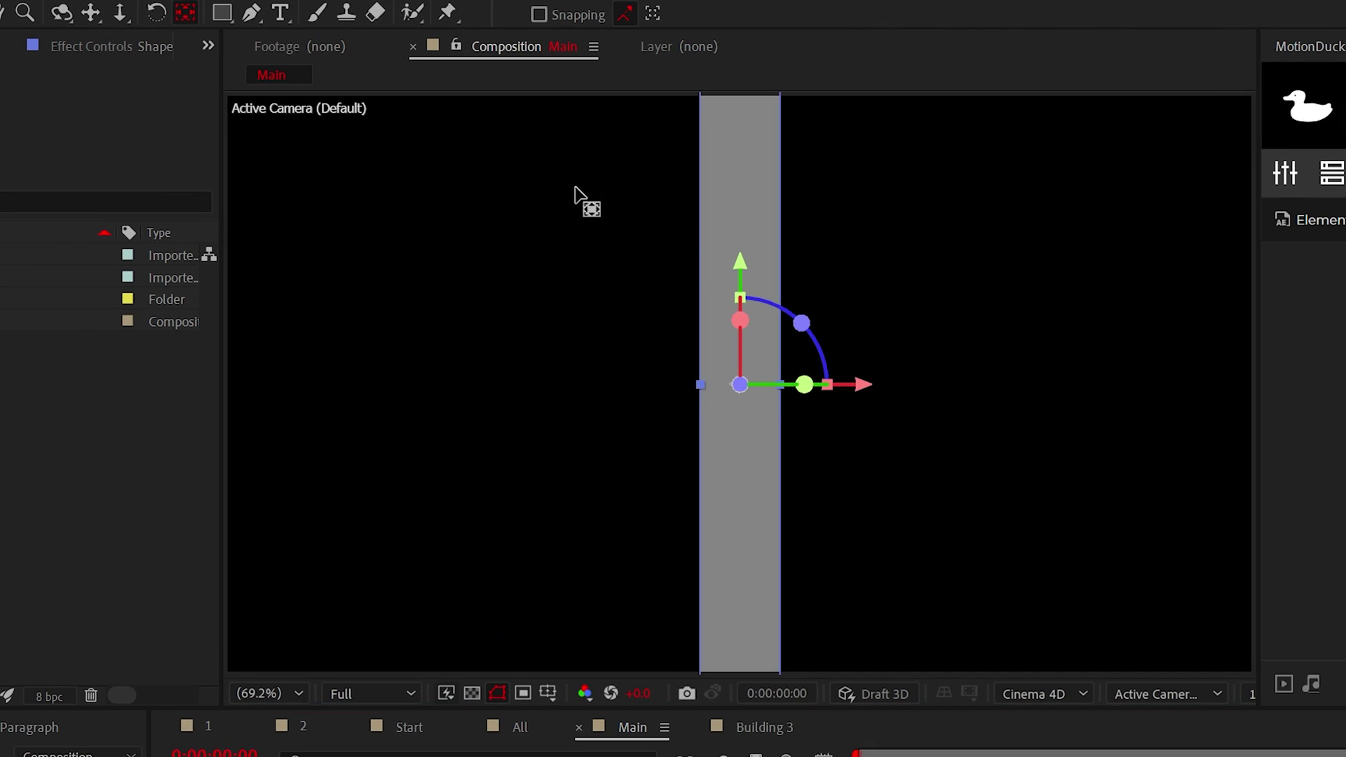
scroll(530, 332, "up", 2)
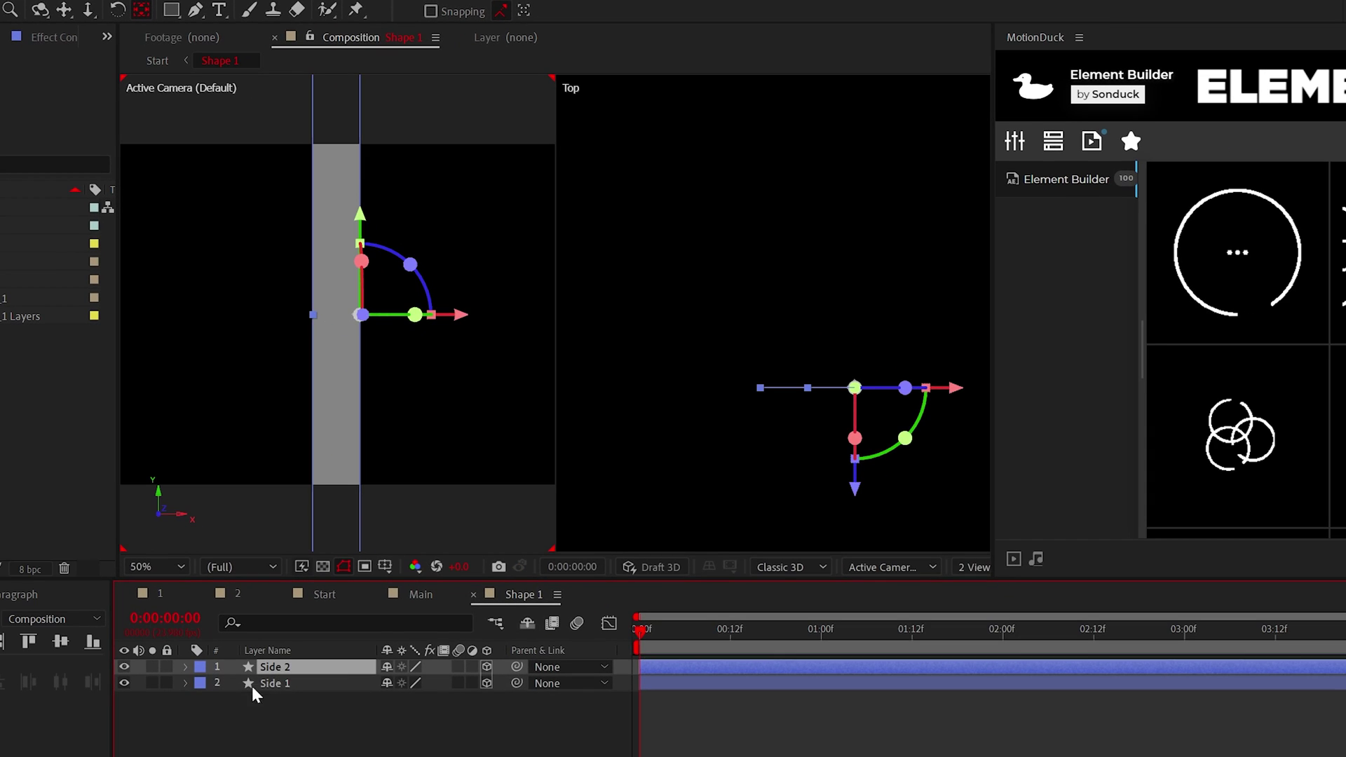
- Rotate the Side 2 layer 90° around the Y axis so it forms the tower's right side
left_click(186, 666)
left_click(201, 698)
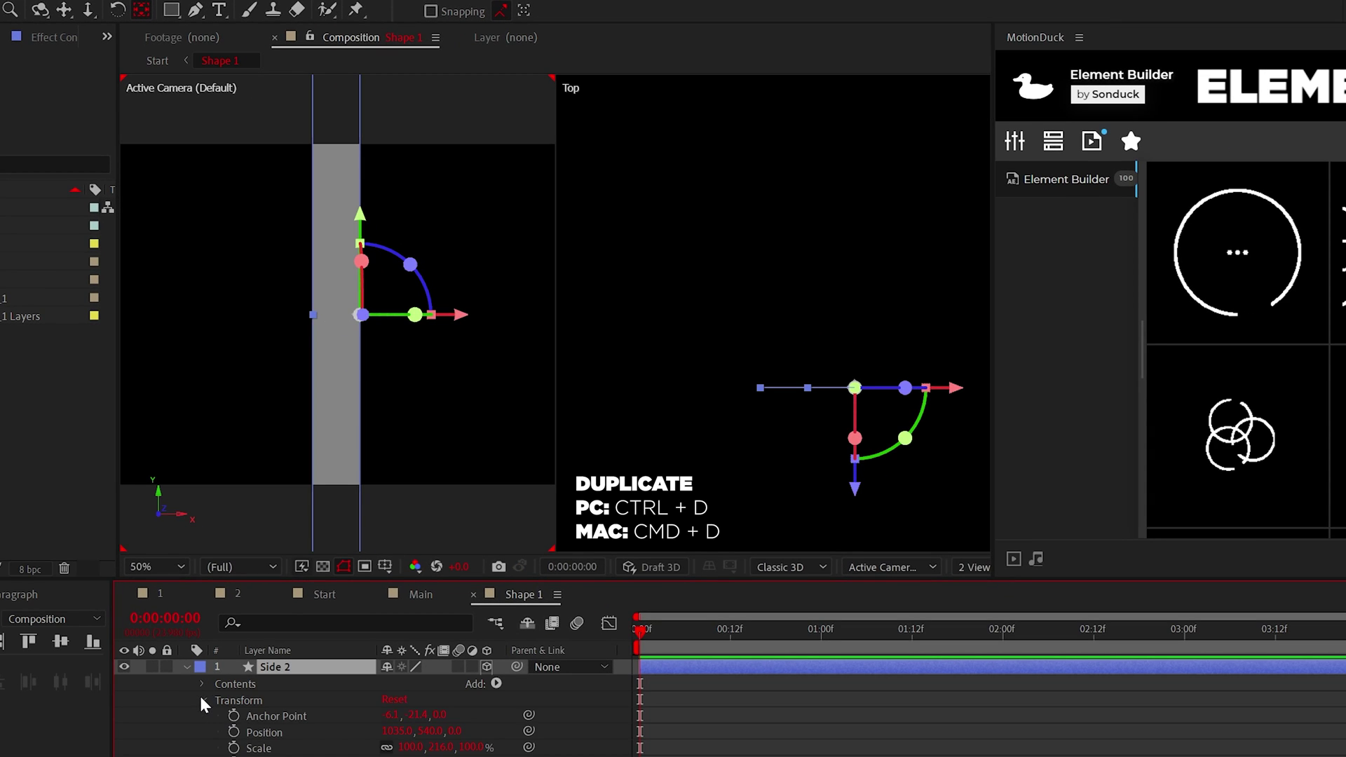
type("90")
left_click(536, 688)
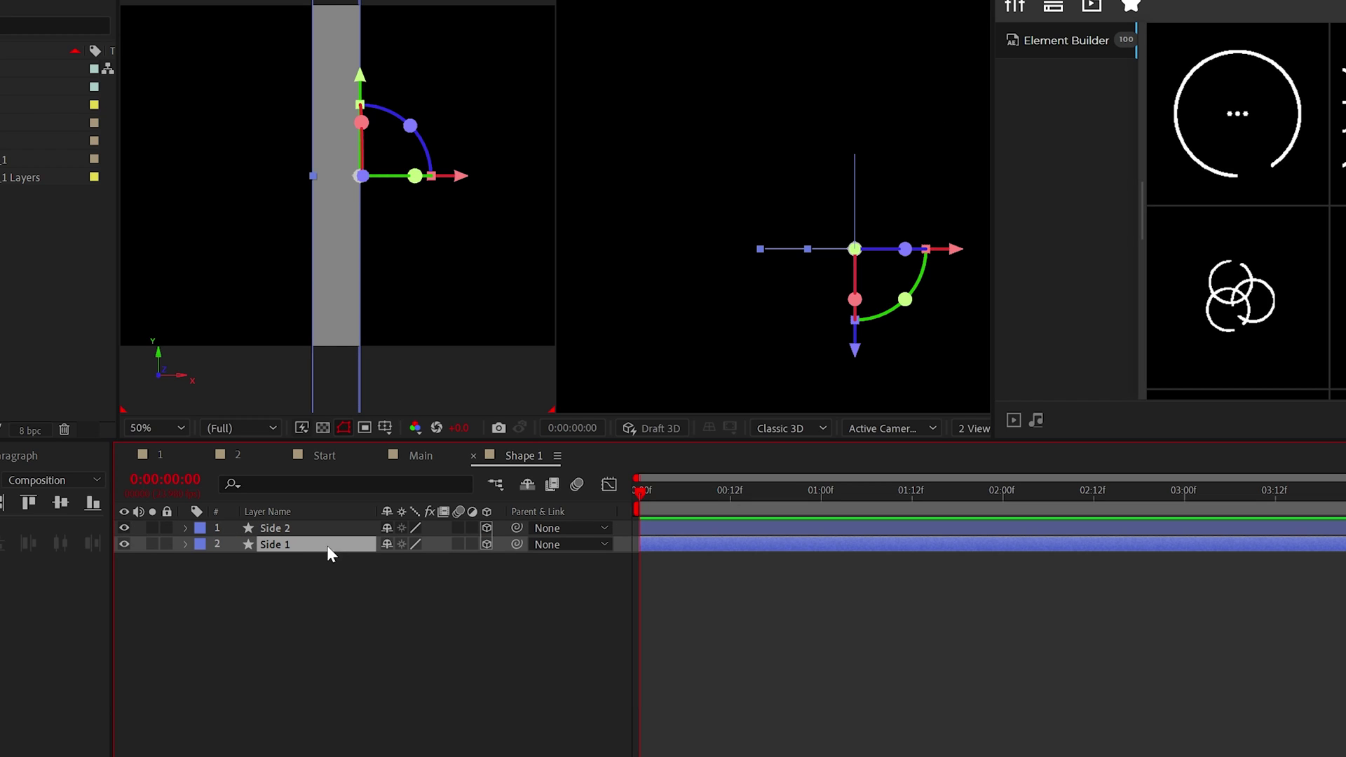
- Duplicate Side 1 as Side 3 and move the copy's anchor point to its left edge at X 885
key("ctrl+d")
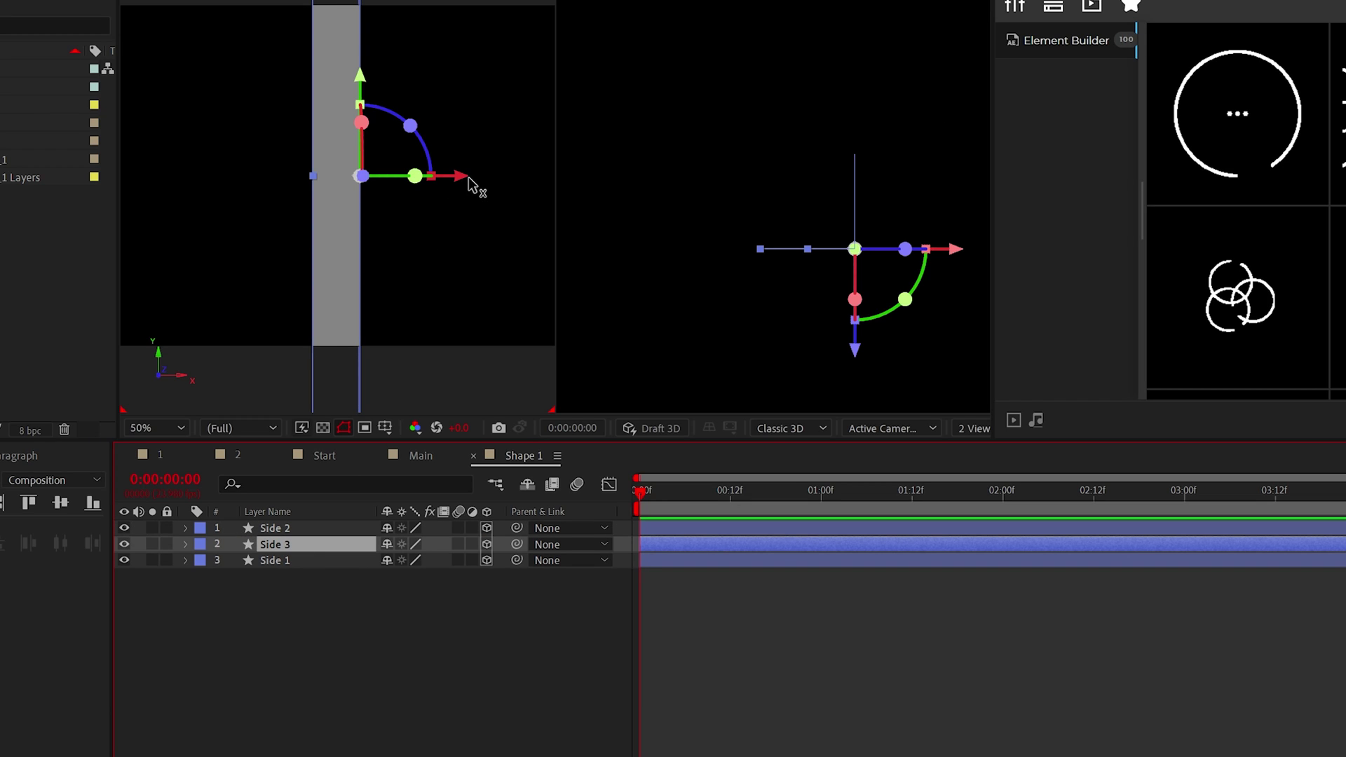
left_click_drag(460, 200, 440, 202)
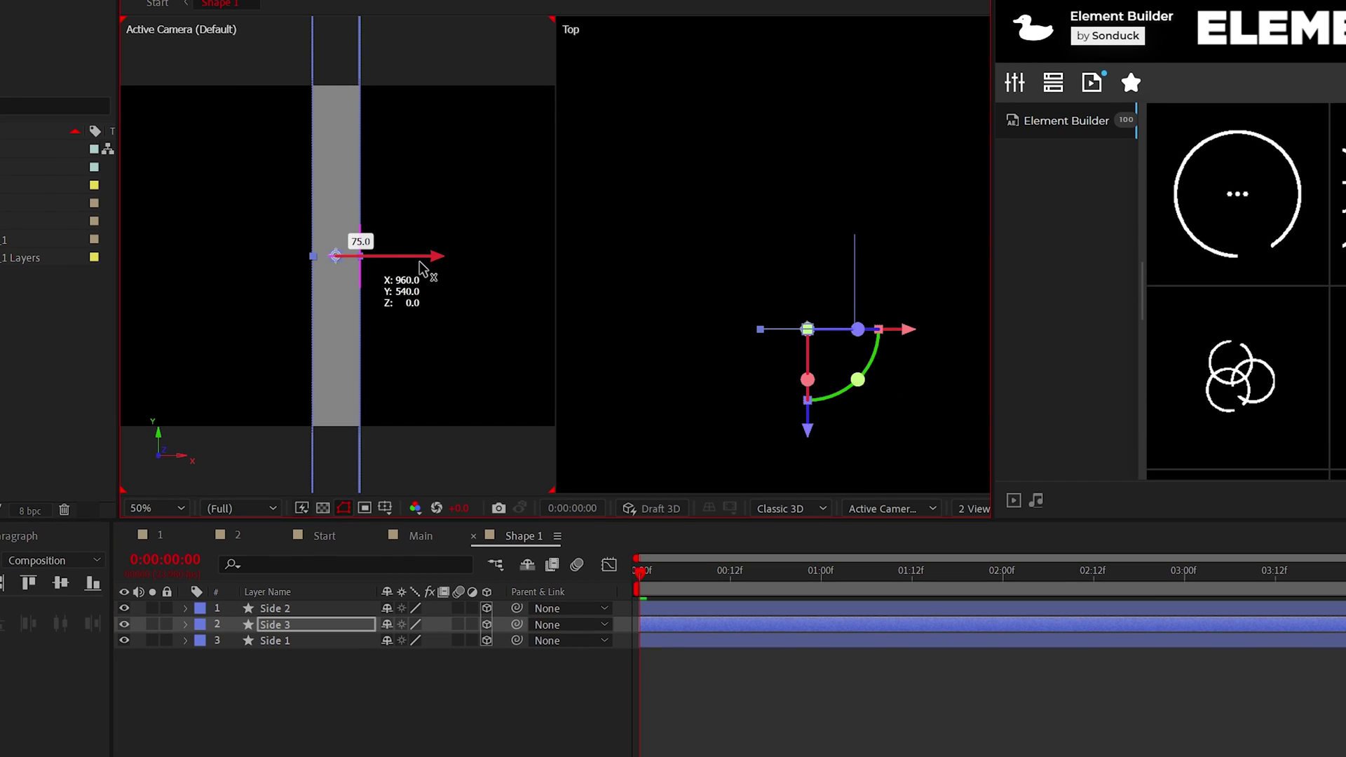
left_click_drag(419, 263, 413, 264)
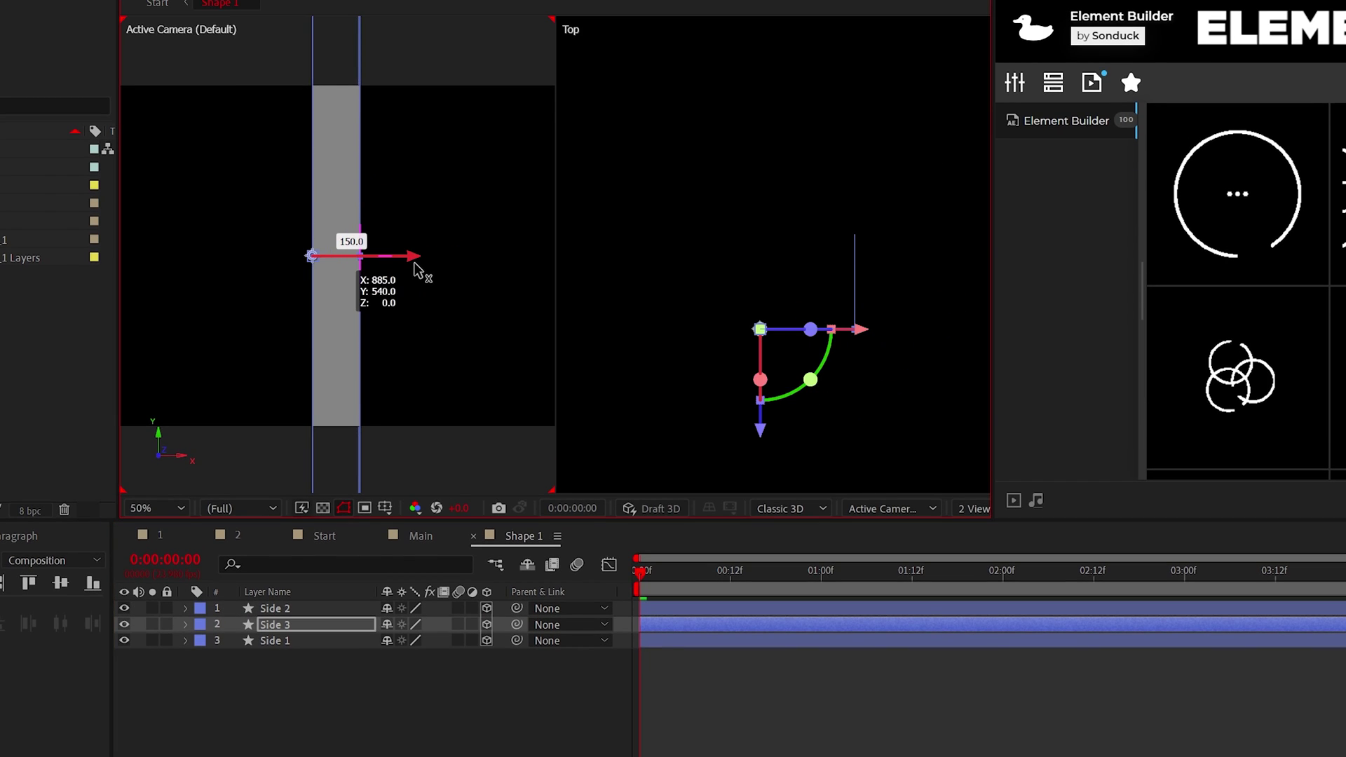
- Rotate Side 3 by 90° around the Y axis so it forms the tower's left side
key("r")
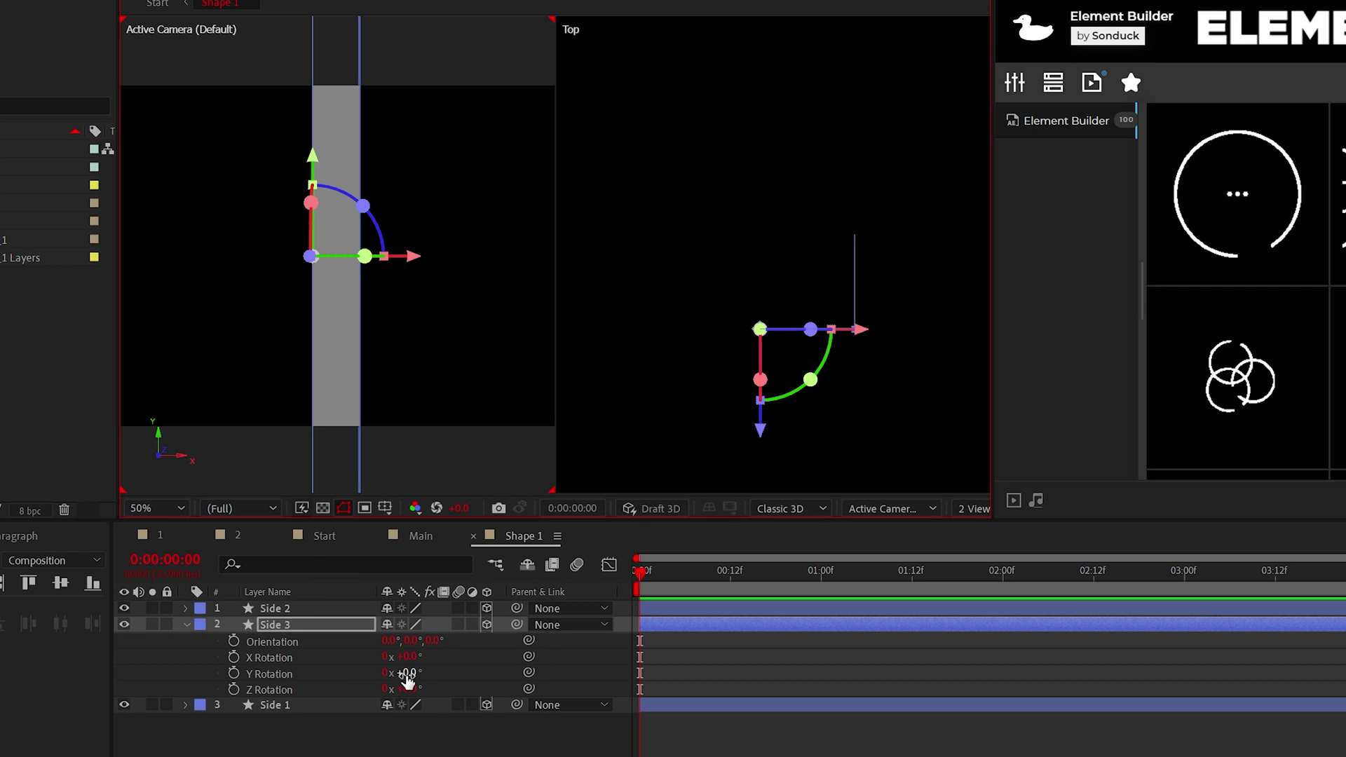
type("90")
left_click(319, 737)
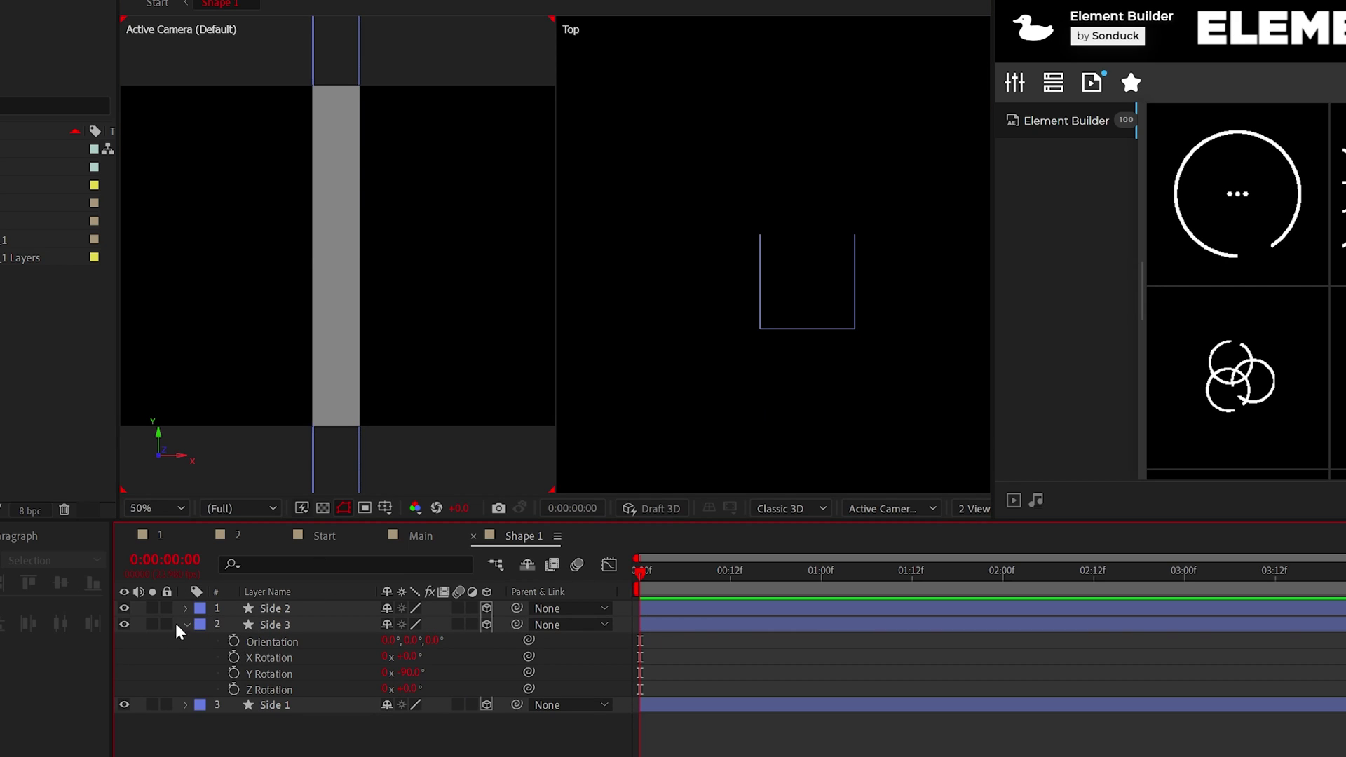
left_click(185, 625)
- Duplicate Side 1 as Side 4 and move the copy to Z position 150 to close the tower's back
left_click(283, 641)
key("ctrl+d")
key("p")
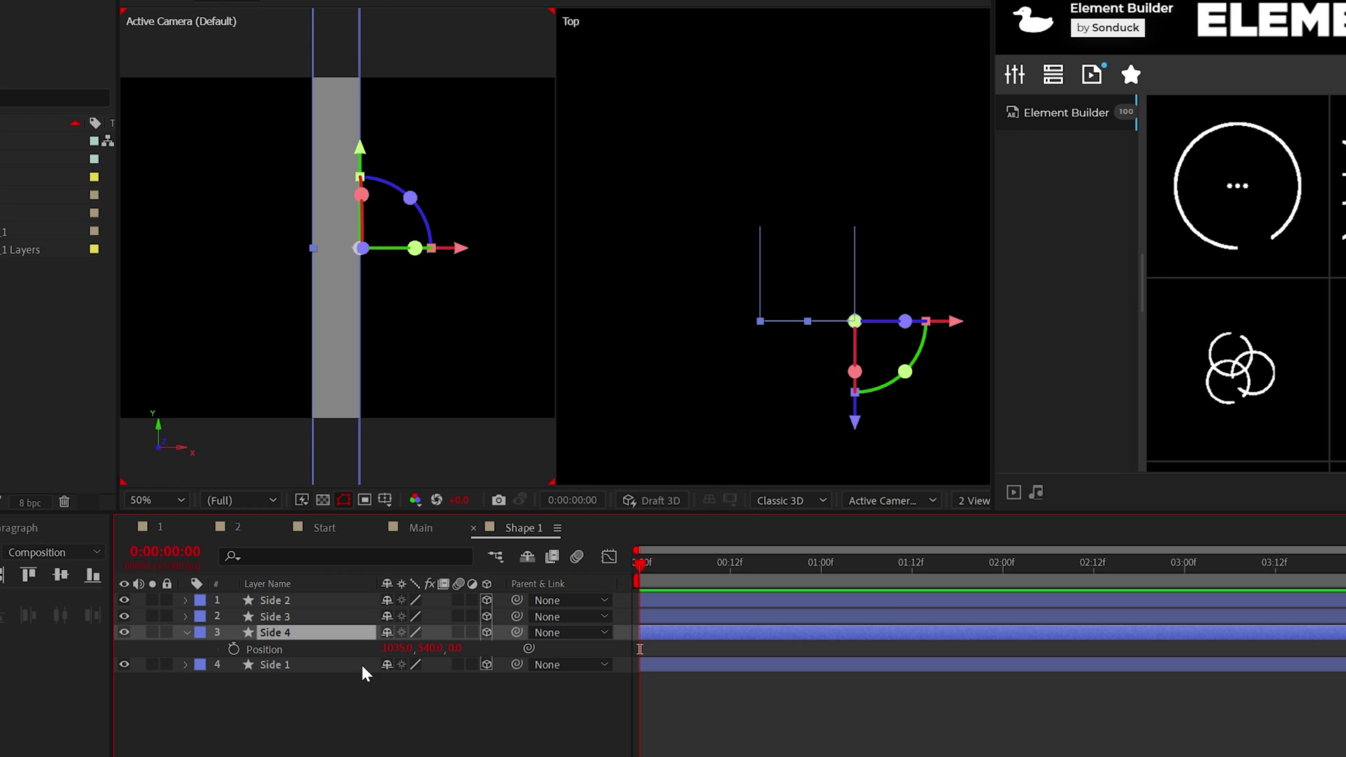
left_click_drag(462, 654, 548, 639)
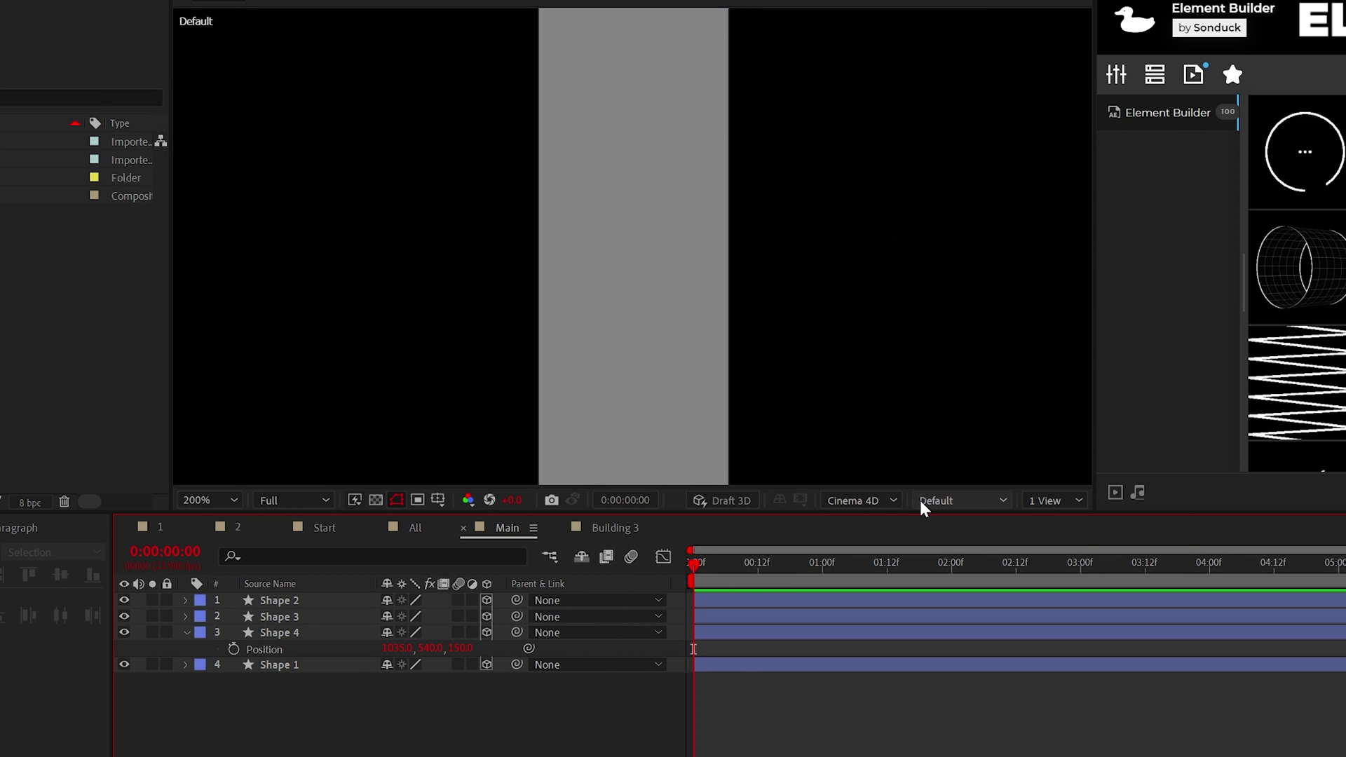
- Inspect the four-sided tower from the Top view and by orbiting a temporary camera around it
left_click(921, 502)
left_click(941, 613)
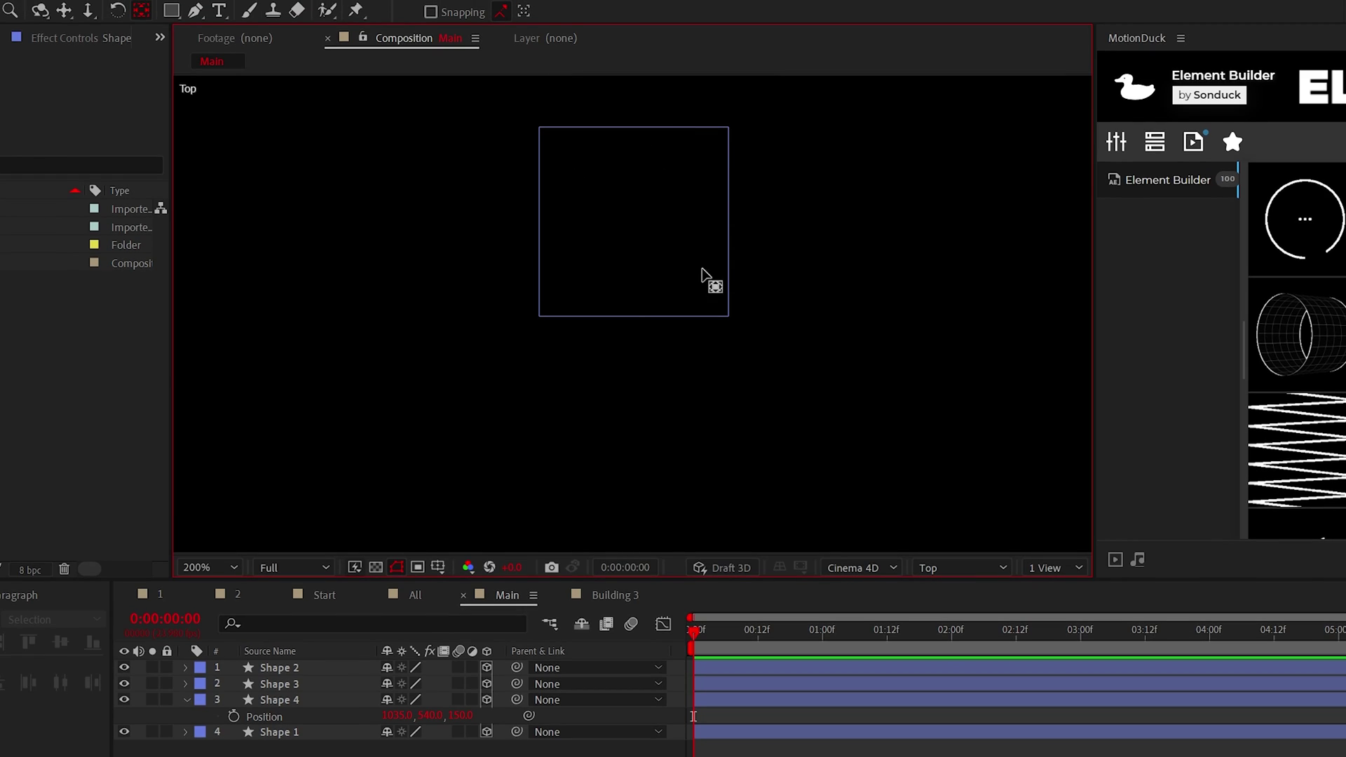
left_click(954, 569)
left_click_drag(602, 400, 838, 382)
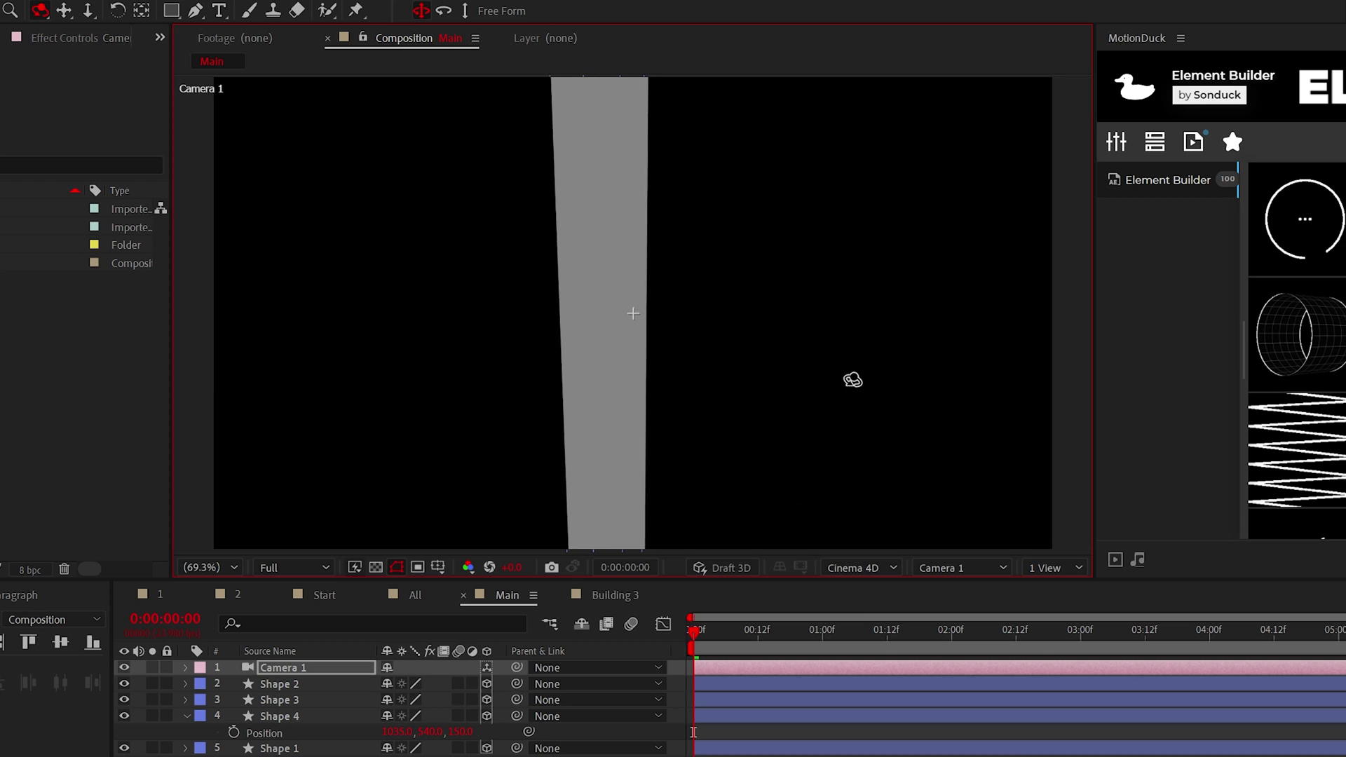
left_click(318, 669)
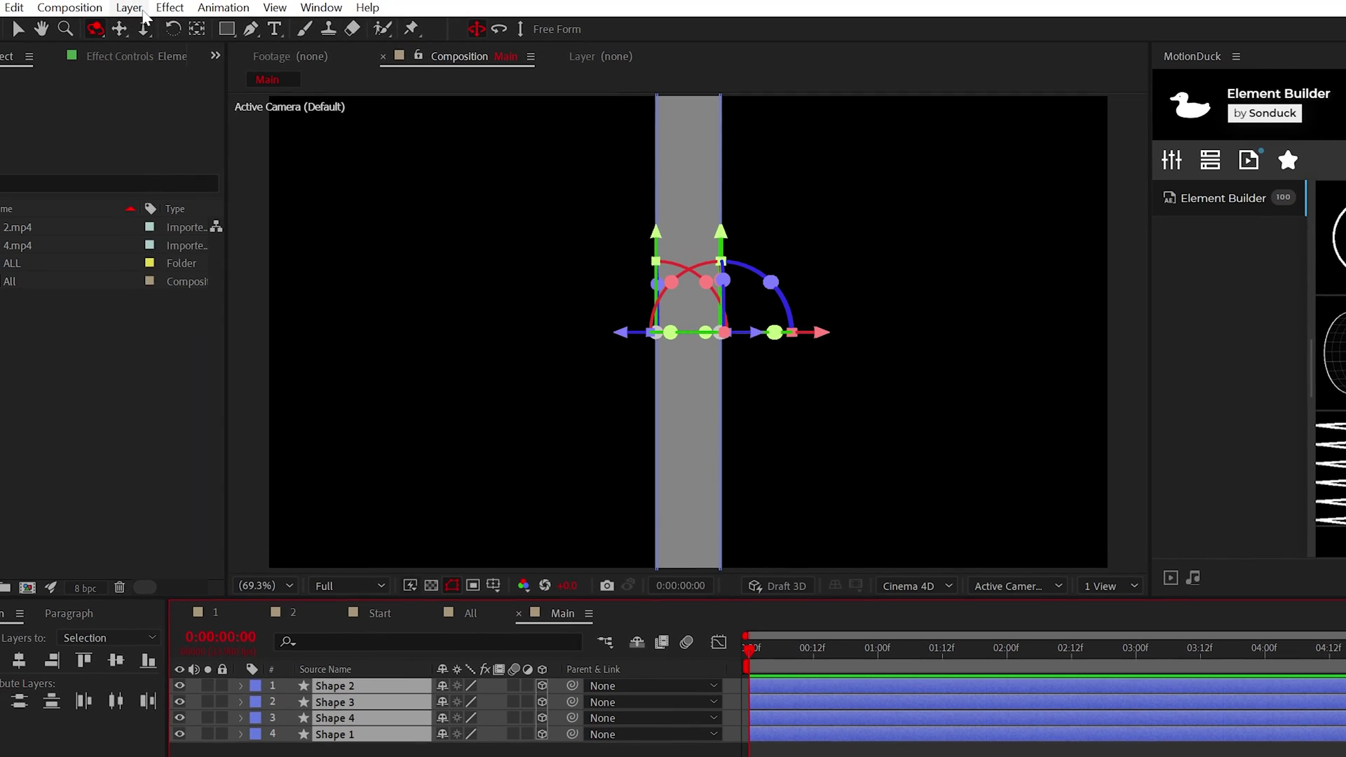
- Pre-compose the four side layers into a new composition named Shape 1, moving all attributes into it
left_click(131, 8)
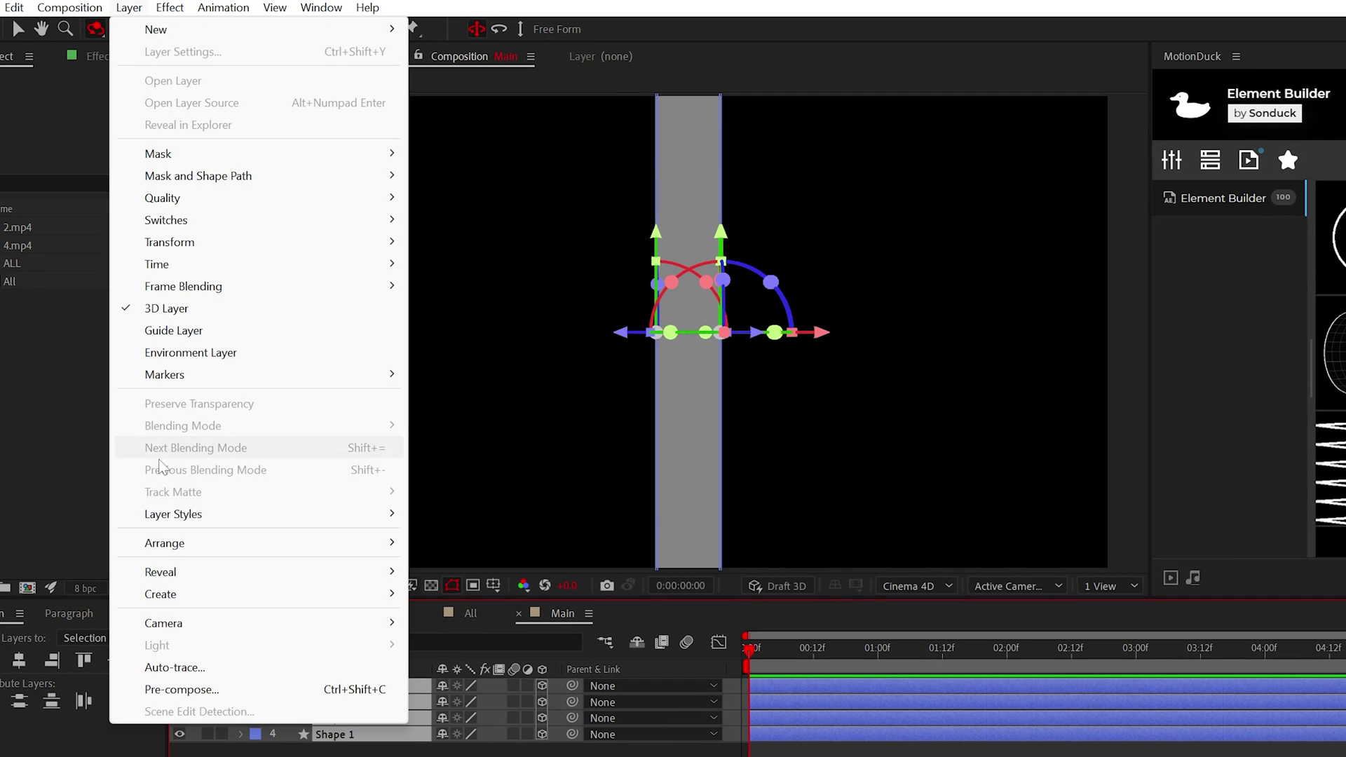
left_click(170, 692)
type("Sh")
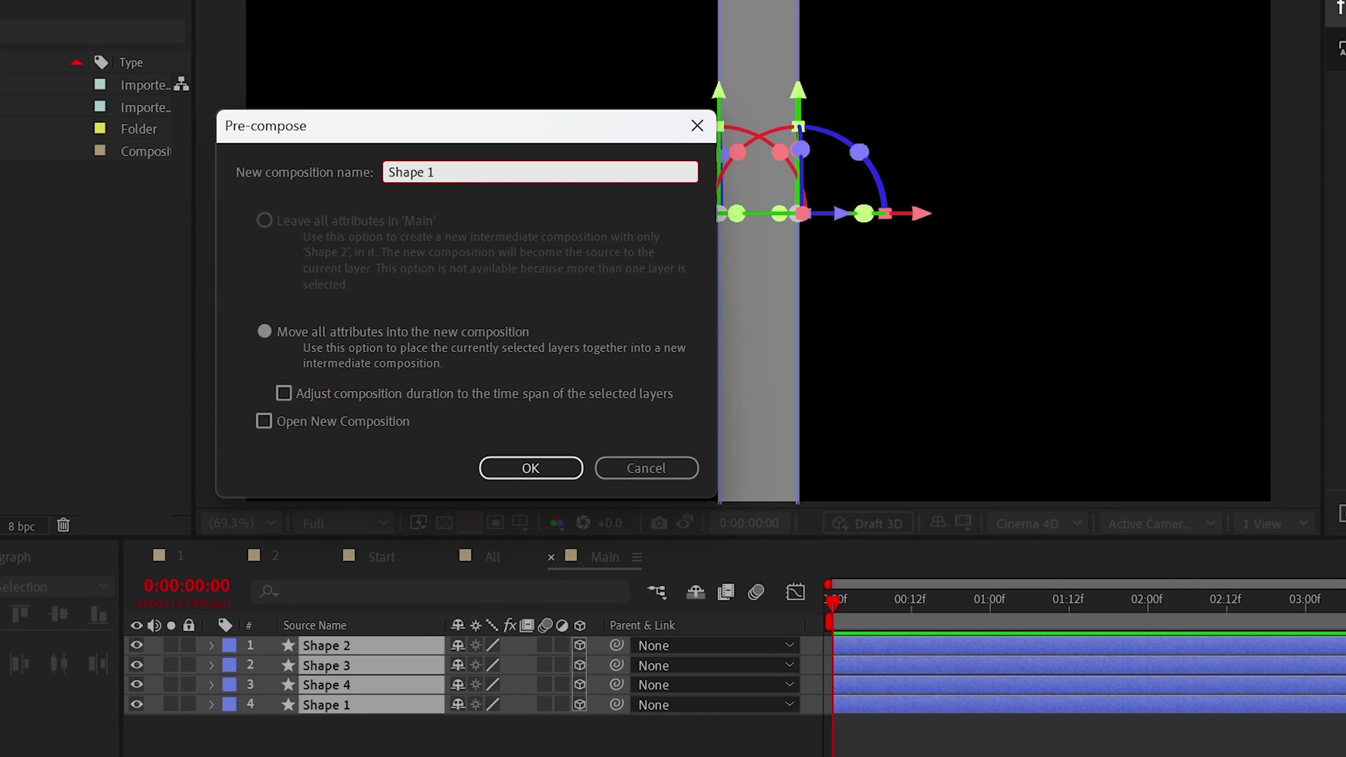
type("ape 1")
key("Return")
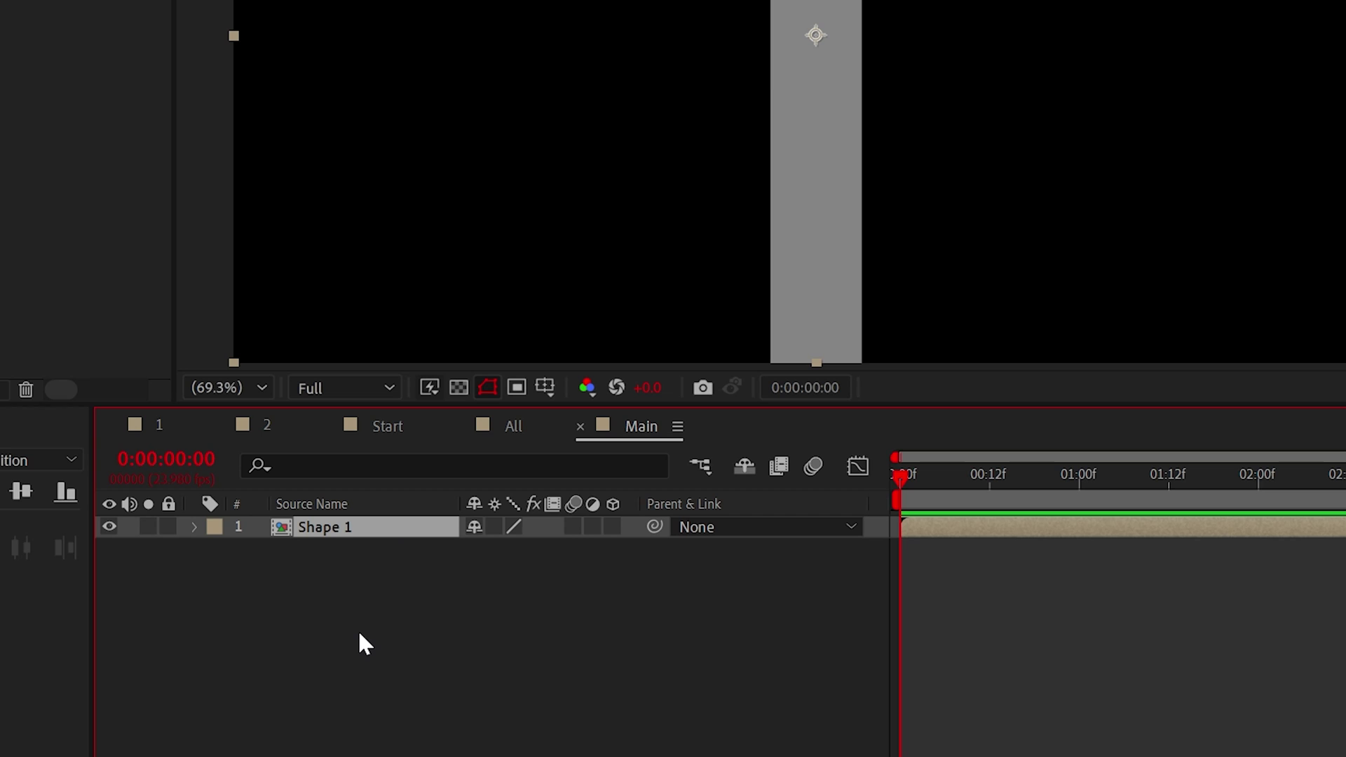
- Enable Collapse Transformations and 3D on the Shape 1 precomp, and move the tower to X position 70
left_click(495, 526)
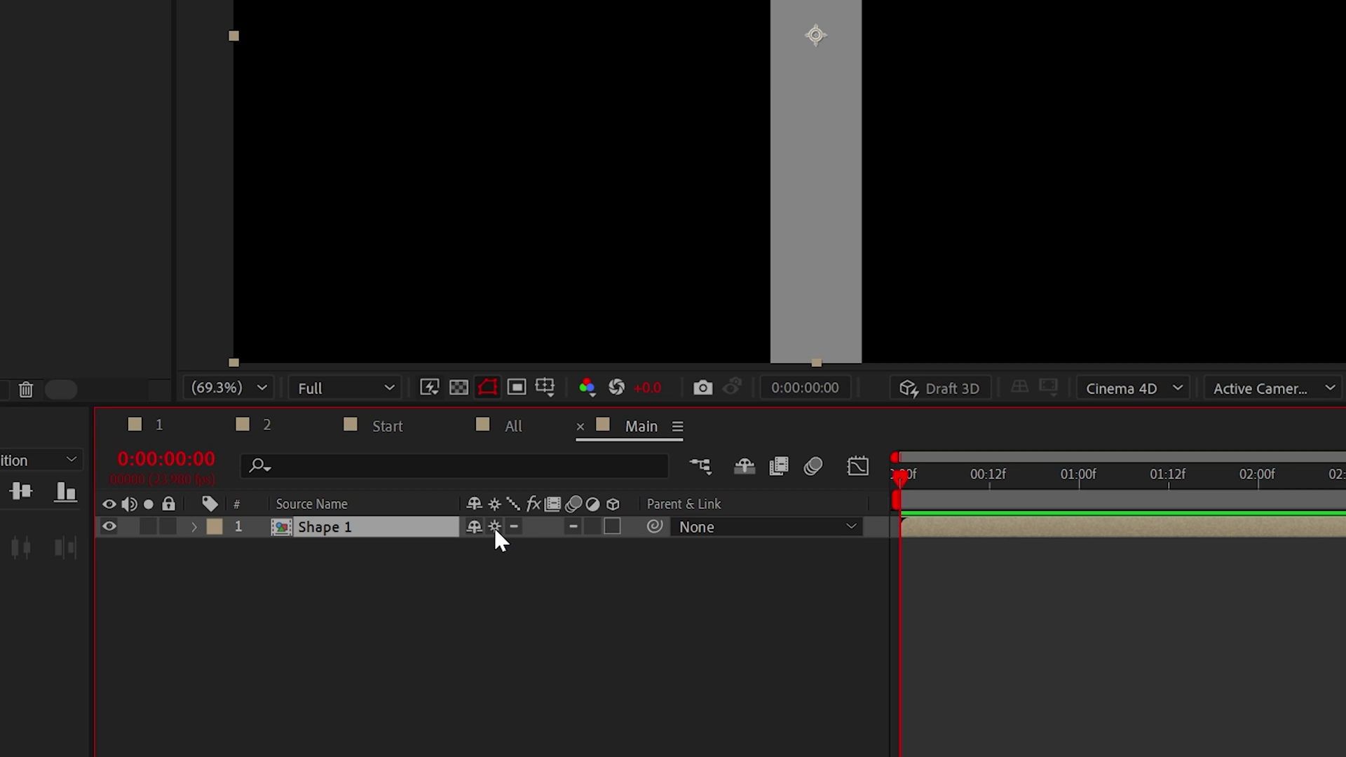
left_click(611, 528)
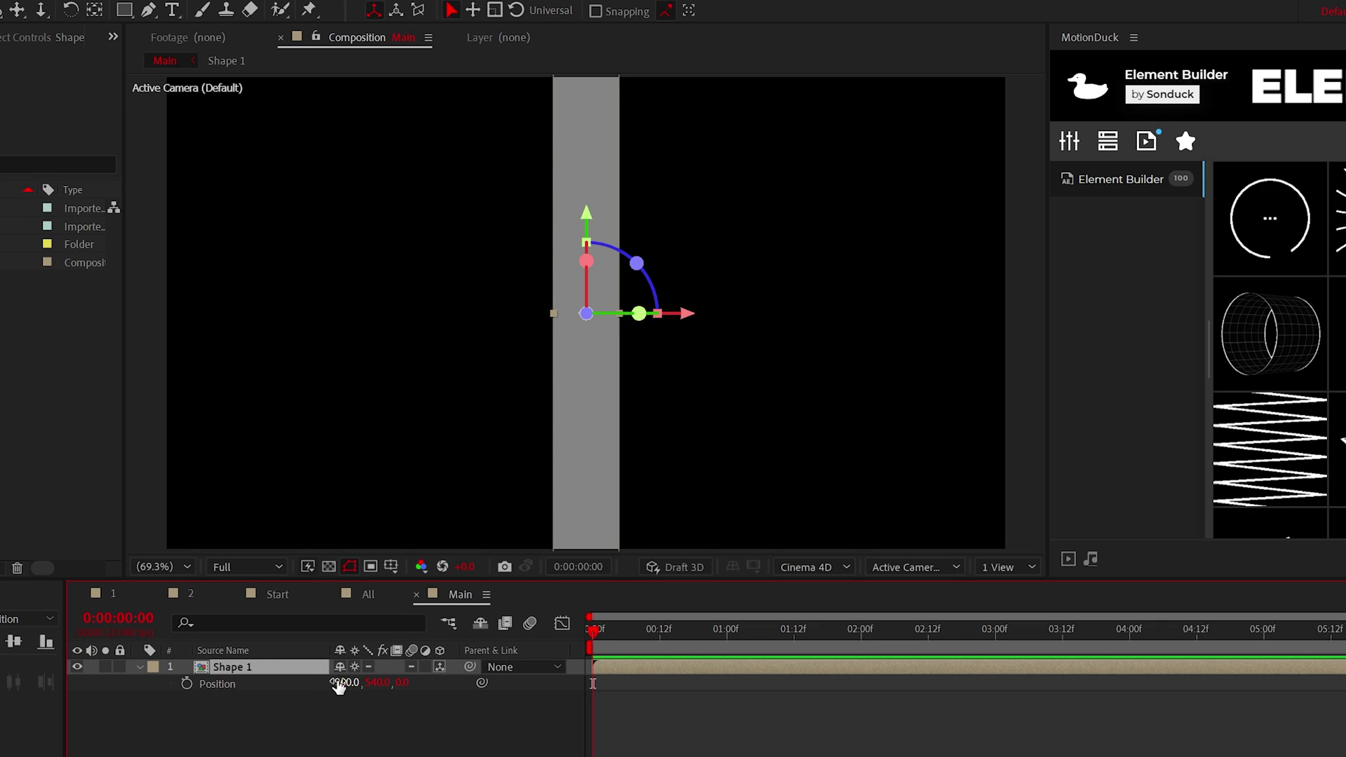
left_click_drag(339, 686, 260, 683)
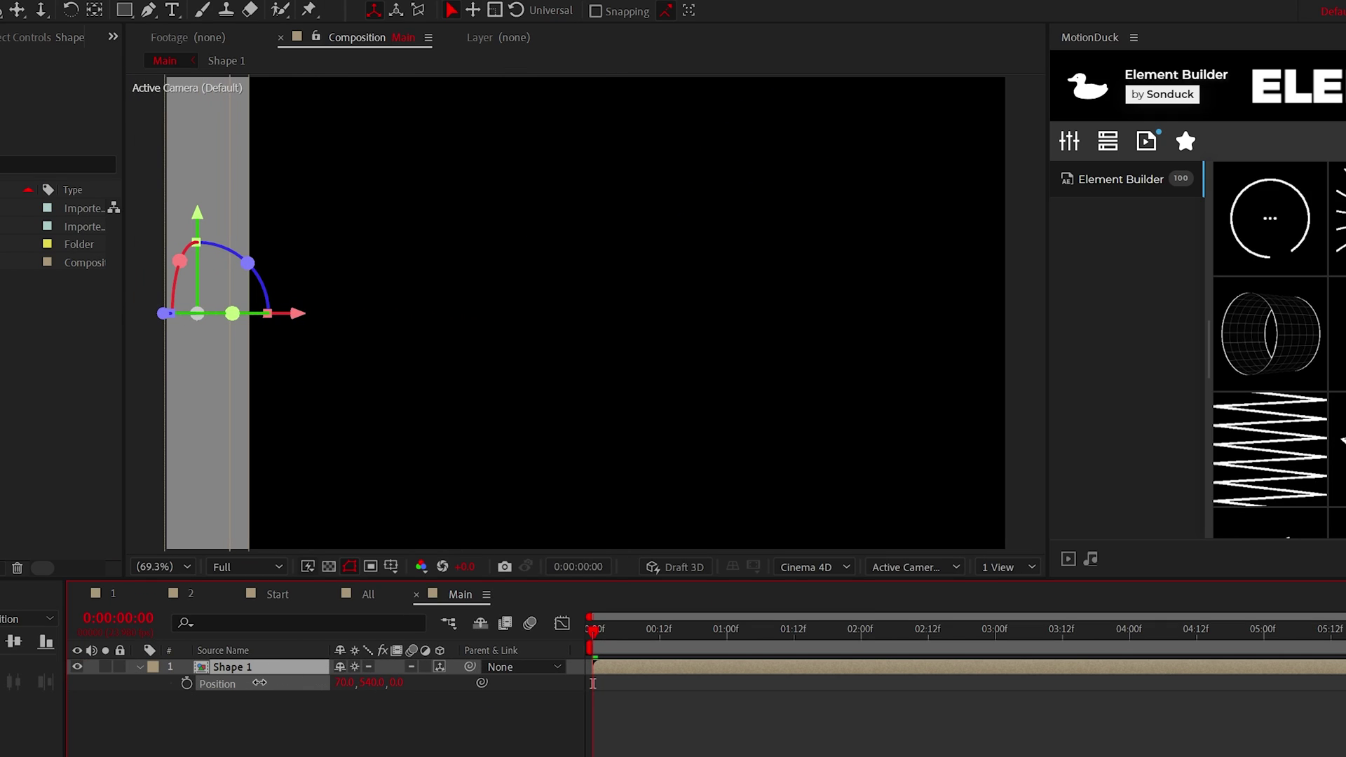
- Duplicate the Shape 1 precomp and move the copy to the opposite side of the frame, at about X 1838
left_click(253, 675)
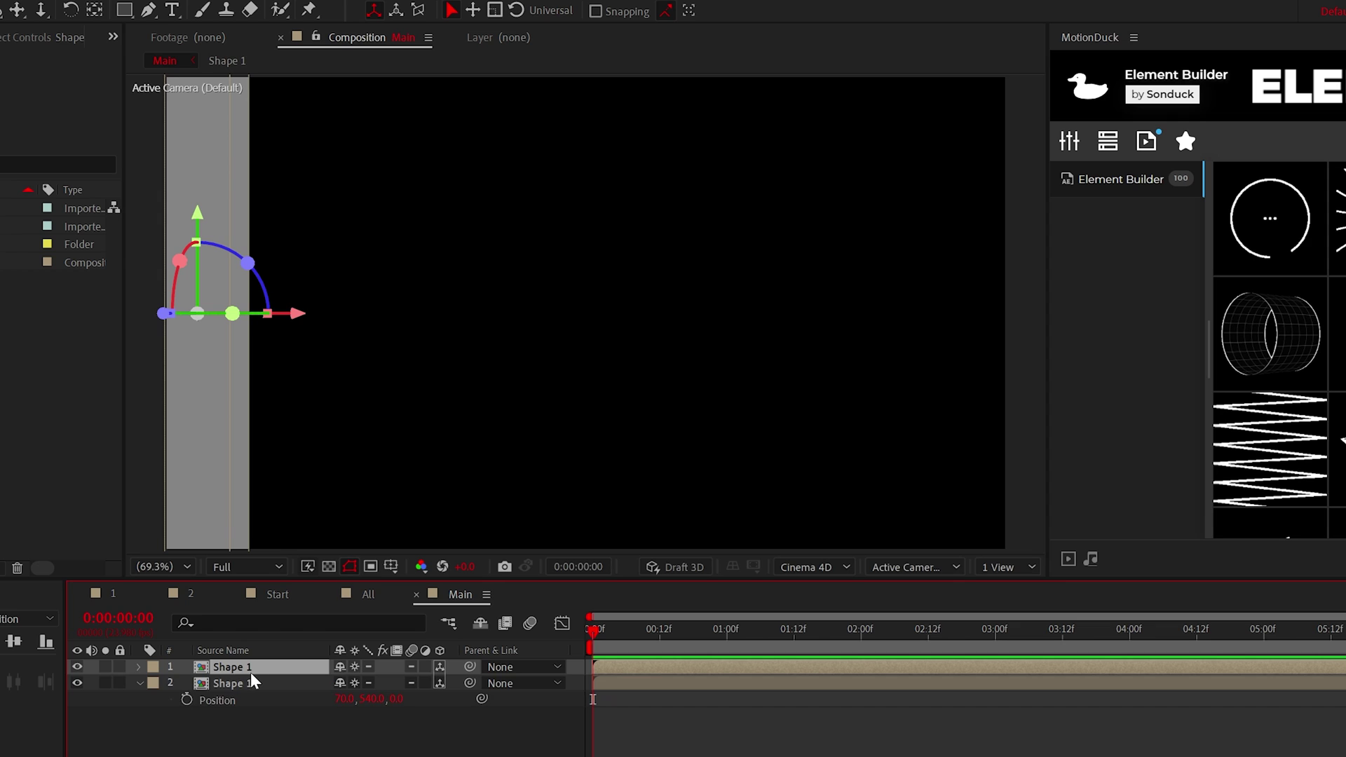
key("ctrl+d")
left_click_drag(342, 684, 500, 692)
- Give the right-hand tower's layer a yellow label colour
left_click(233, 670)
left_click(150, 668)
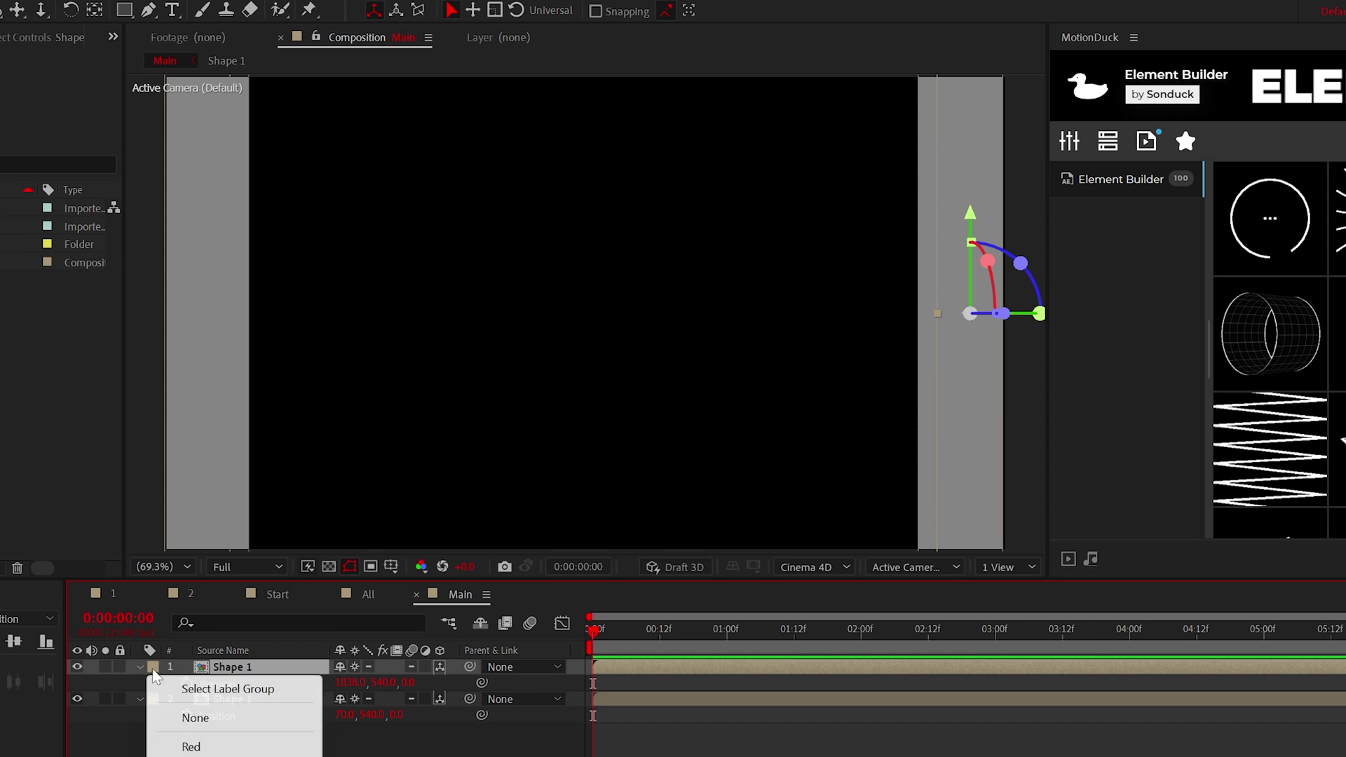
left_click(197, 361)
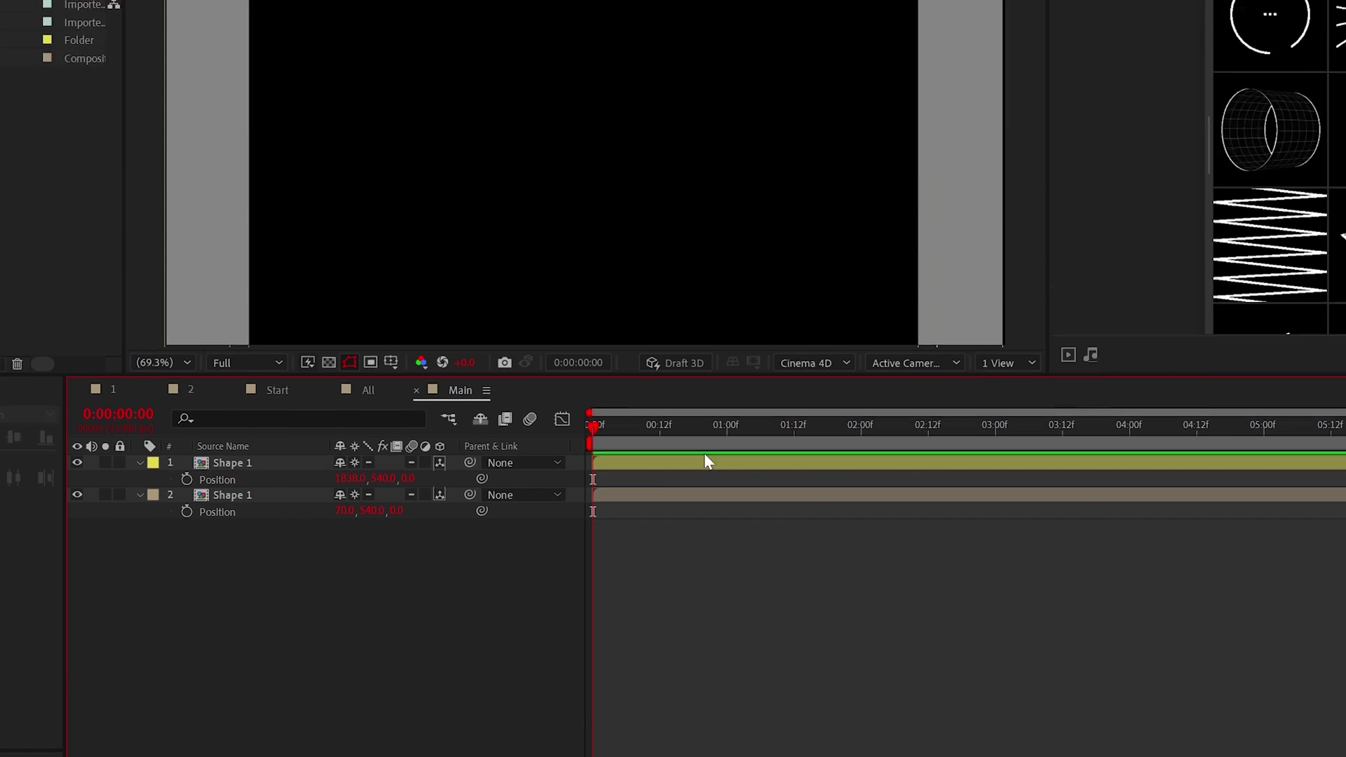
- Duplicate the left and right towers into four rows, pushing each set of copies farther back in Z
left_click_drag(170, 754, 277, 656)
key("ctrl+d")
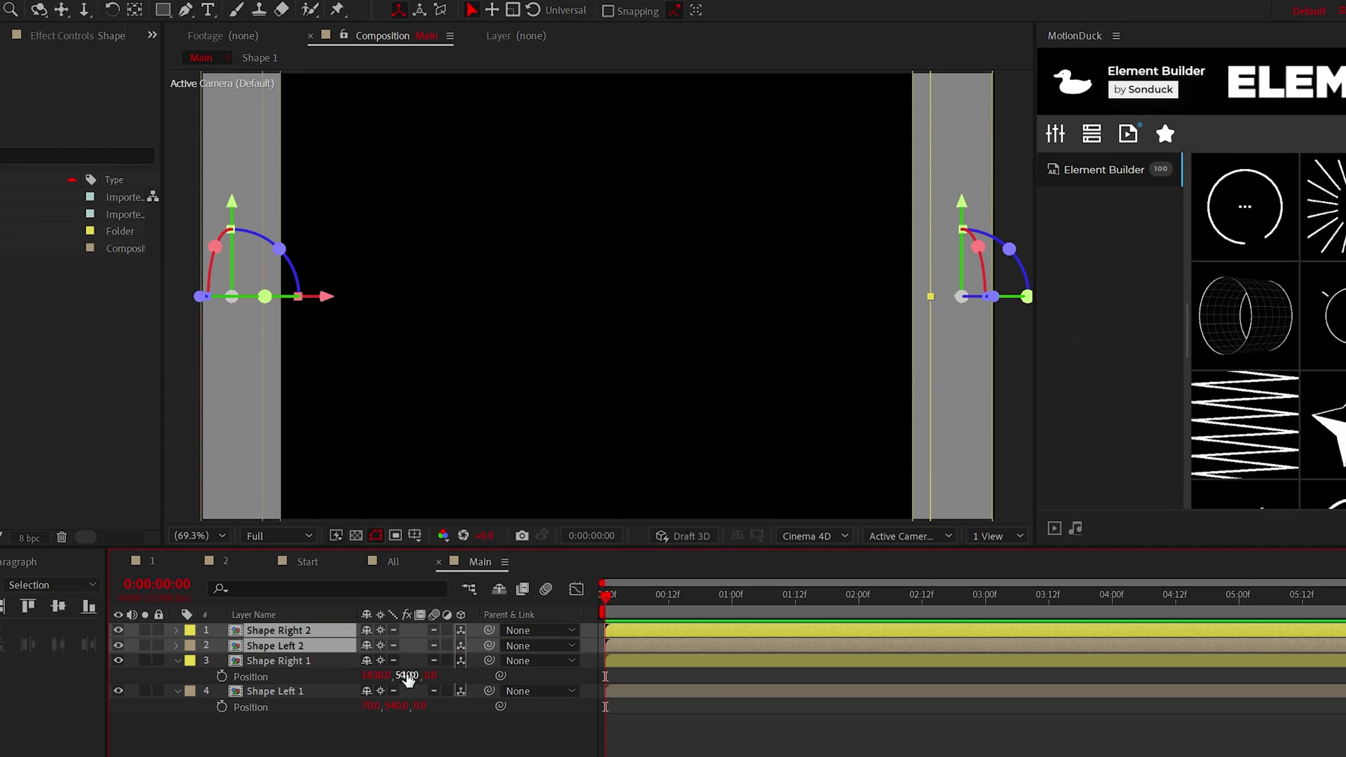
key("p")
left_click_drag(428, 647, 459, 645)
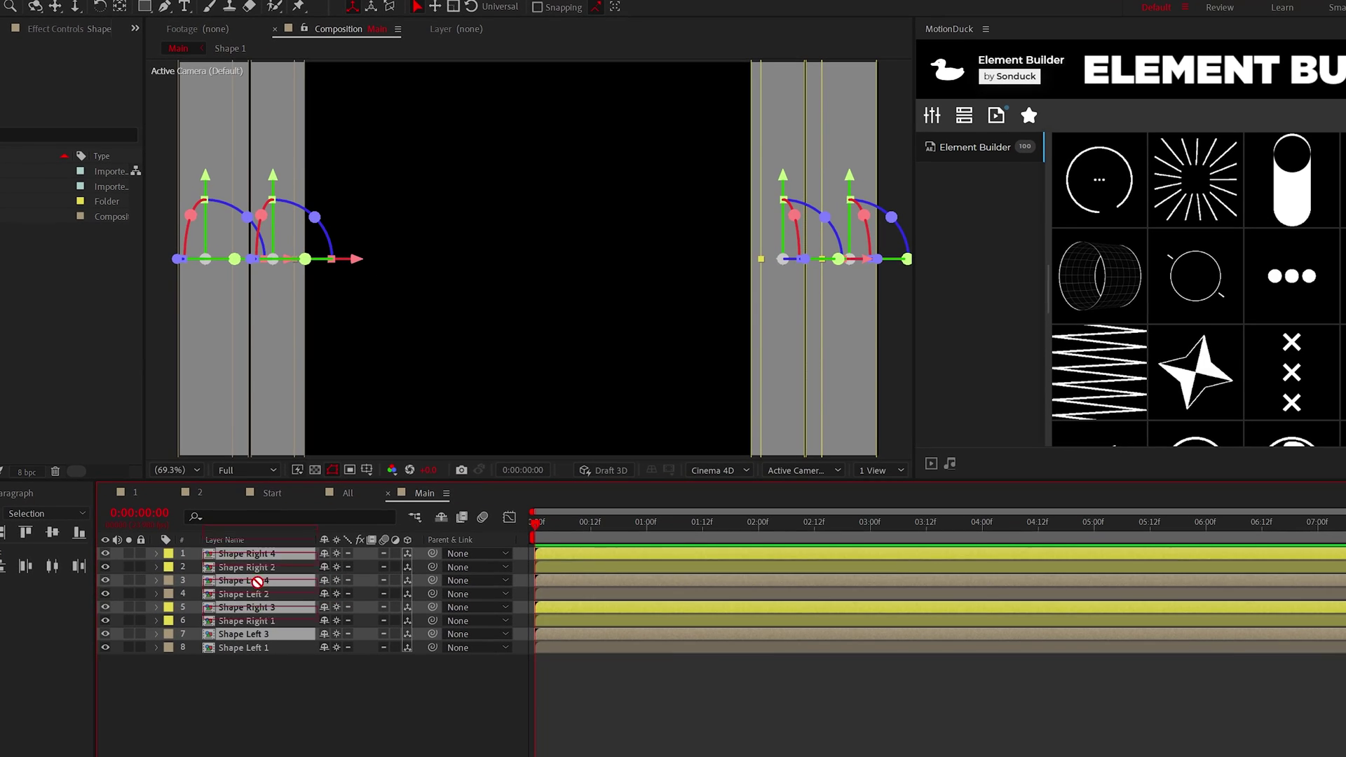
key("p")
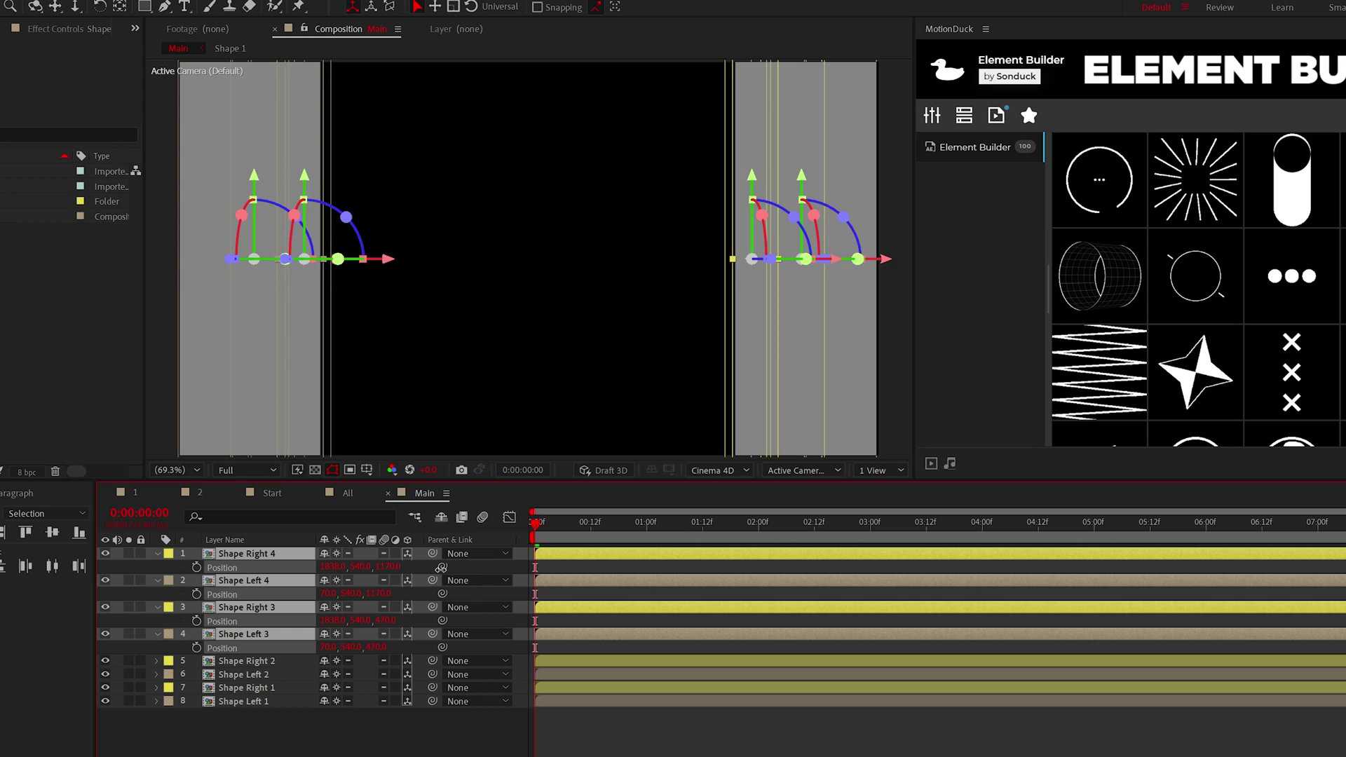
left_click_drag(441, 568, 502, 569)
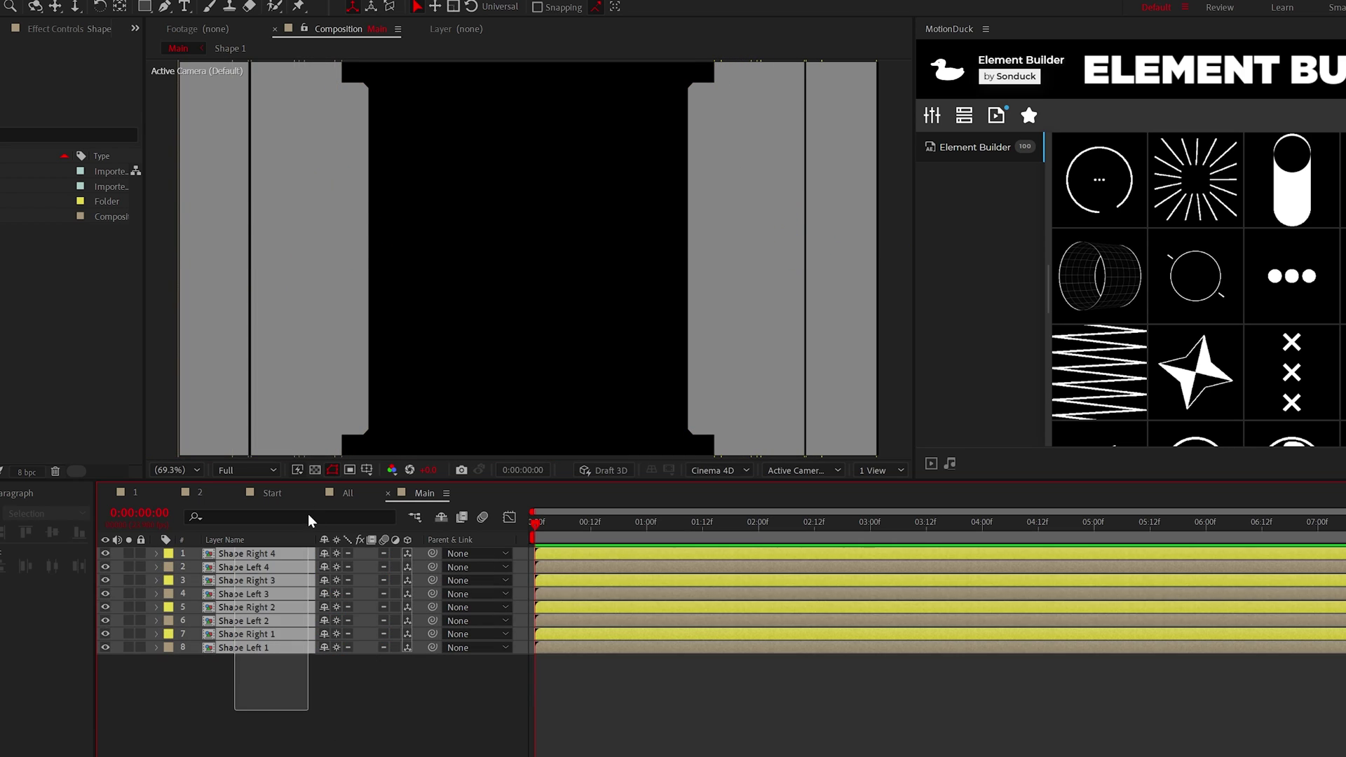
- Duplicate the tower rows repeatedly and offset the copies deeper in Z until the corridor has 17 left and right pairs
key("ctrl+a")
key("p")
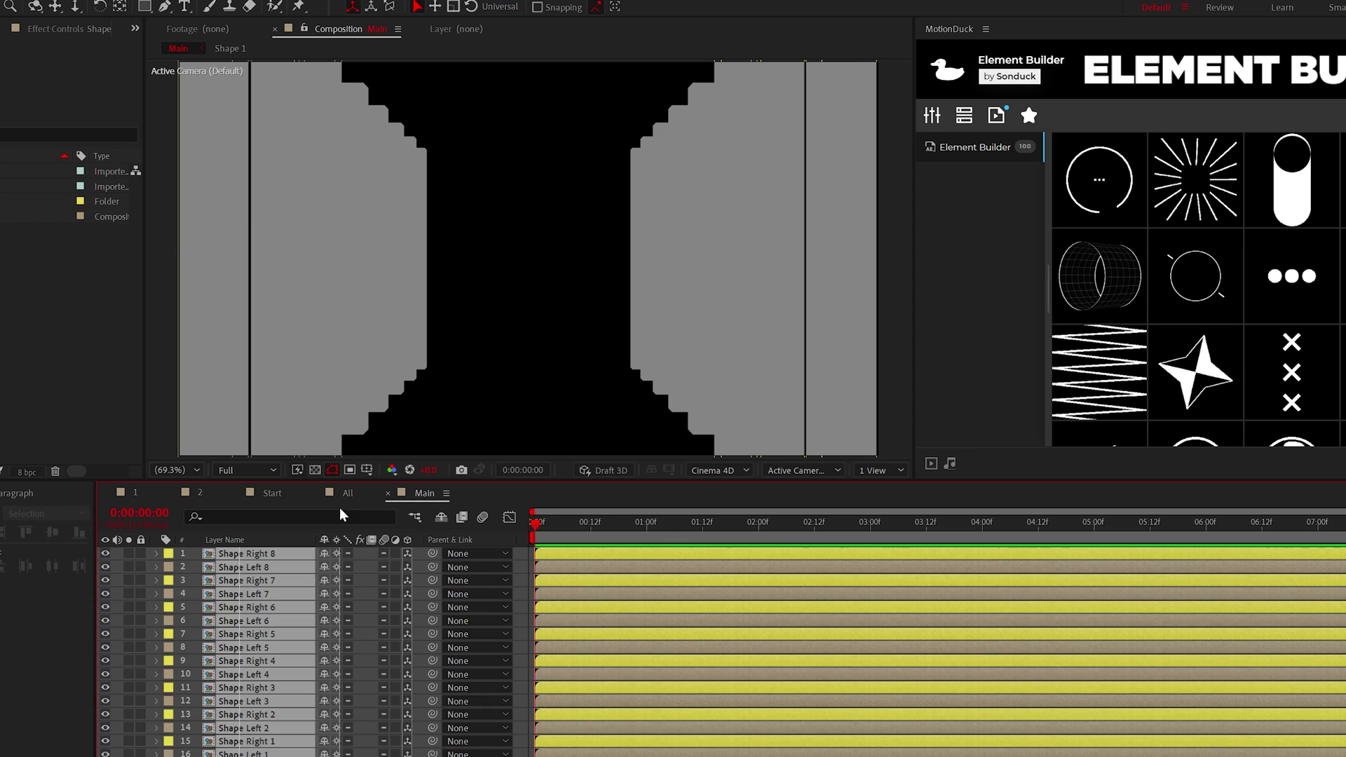
key("ctrl+a")
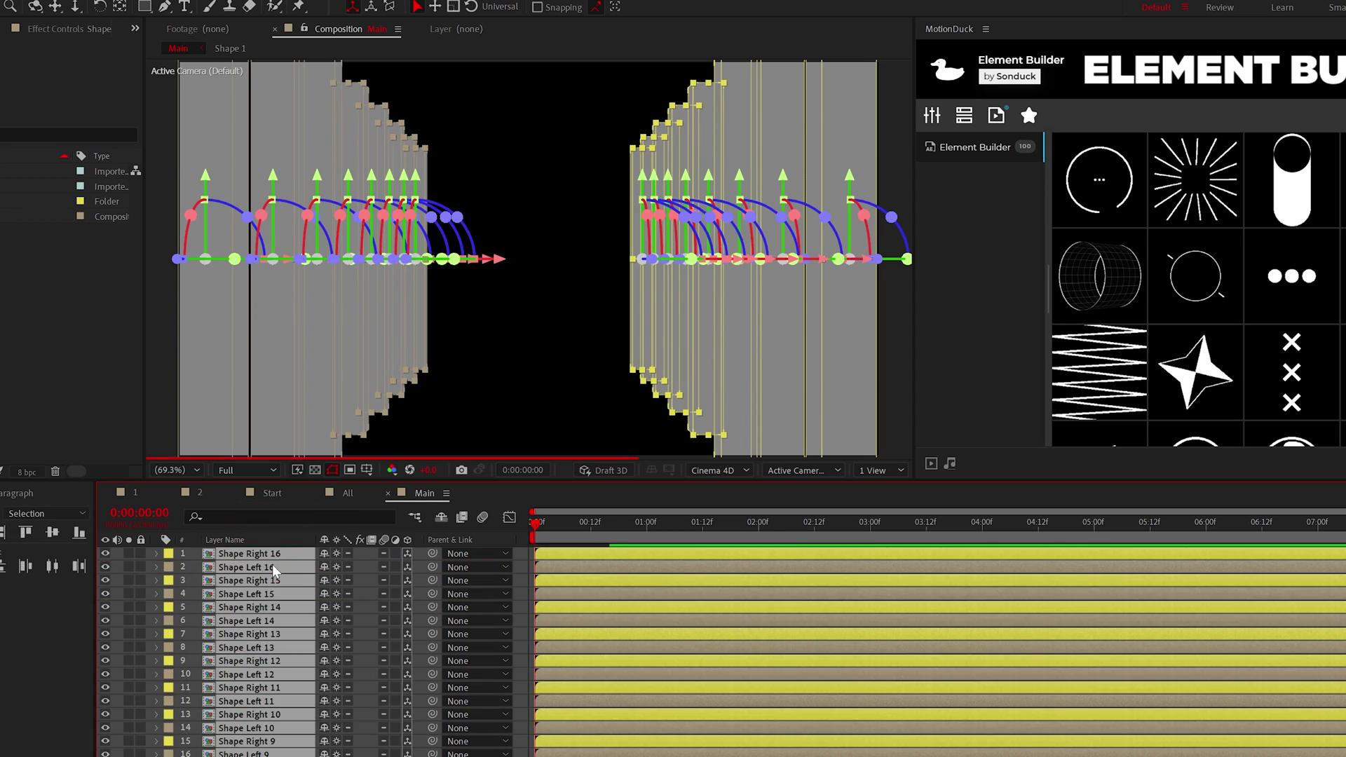
key("p")
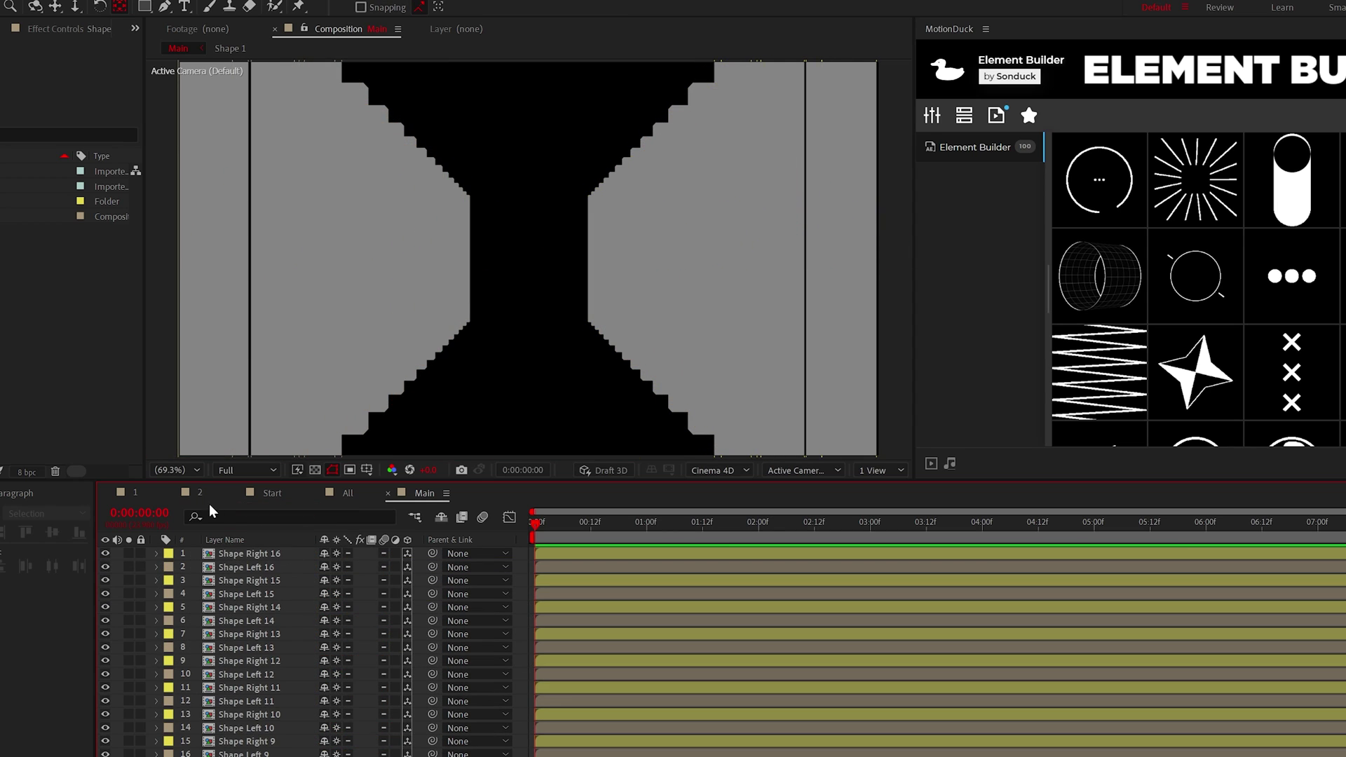
key("p")
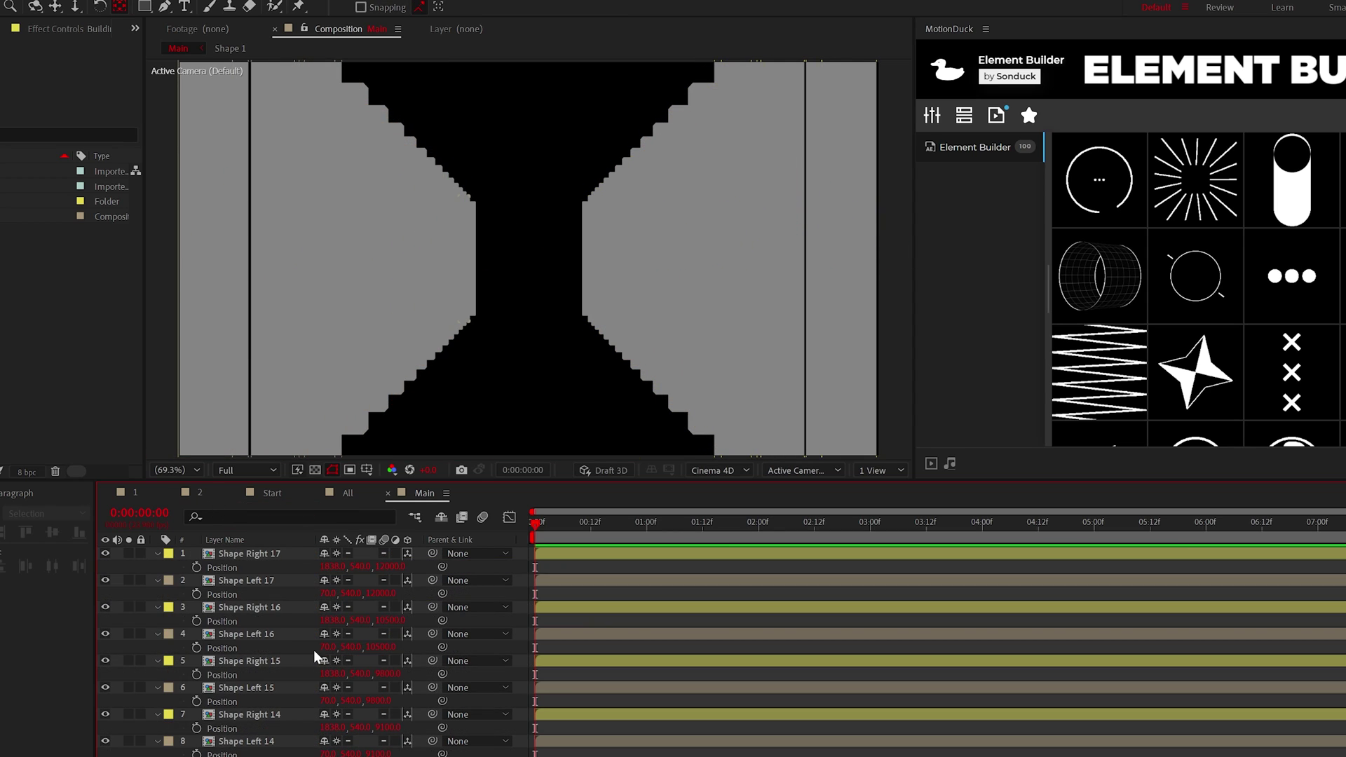
scroll(306, 670, "down", 10)
scroll(314, 750, "up", 10)
key("p")
- Create a new solid named [FLOOR] with the dark grey colour 121212
left_click(110, 10)
mouse_move(143, 35)
left_click(421, 61)
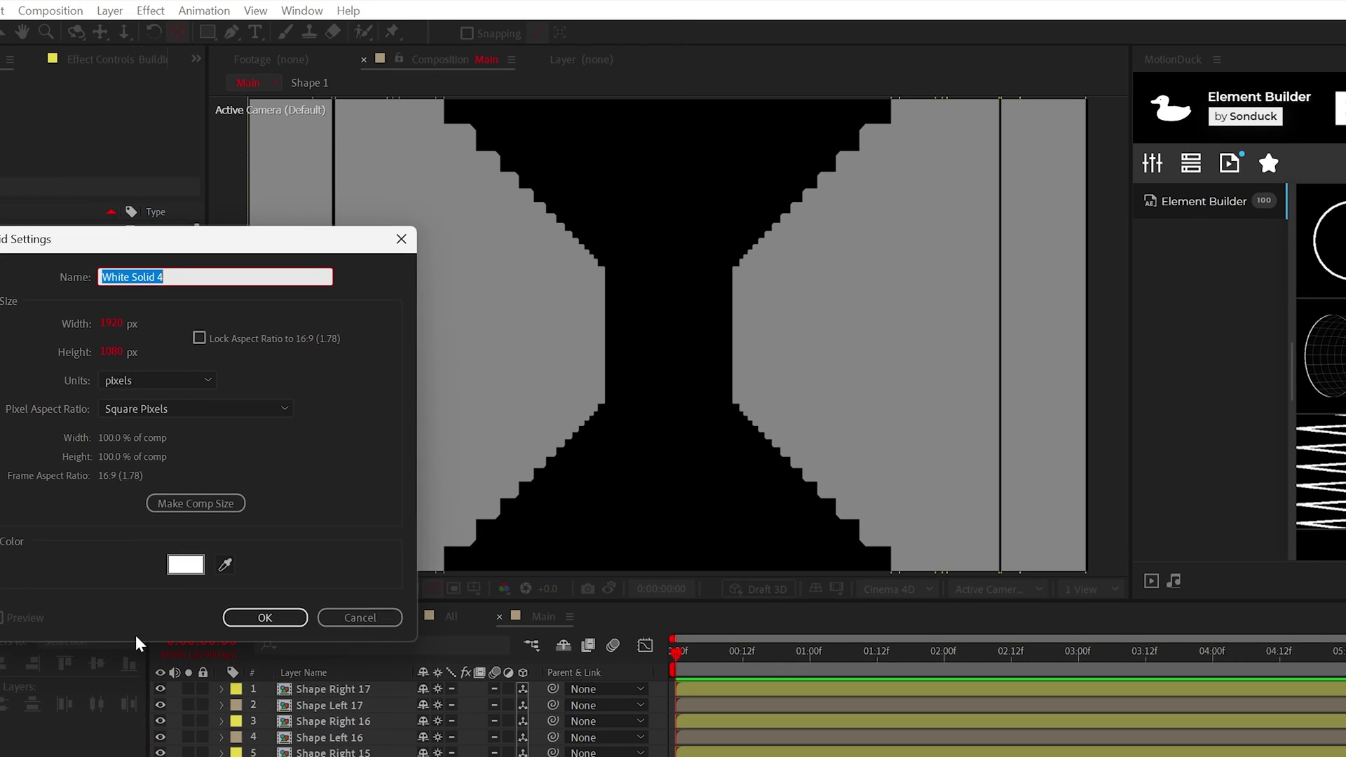
left_click(186, 564)
left_click(443, 547)
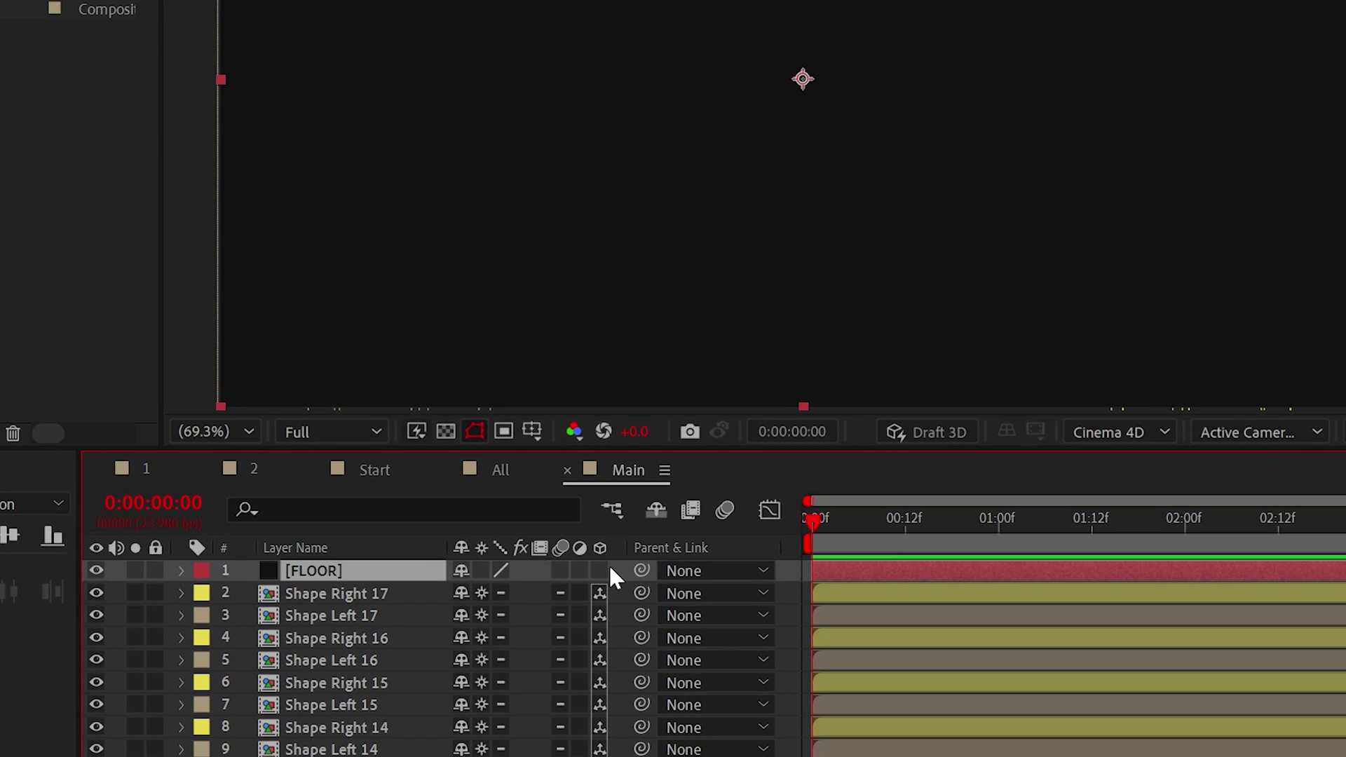
- Make the [FLOOR] layer 3D and set its X Rotation to 90° so it lies flat
left_click(599, 570)
key("r")
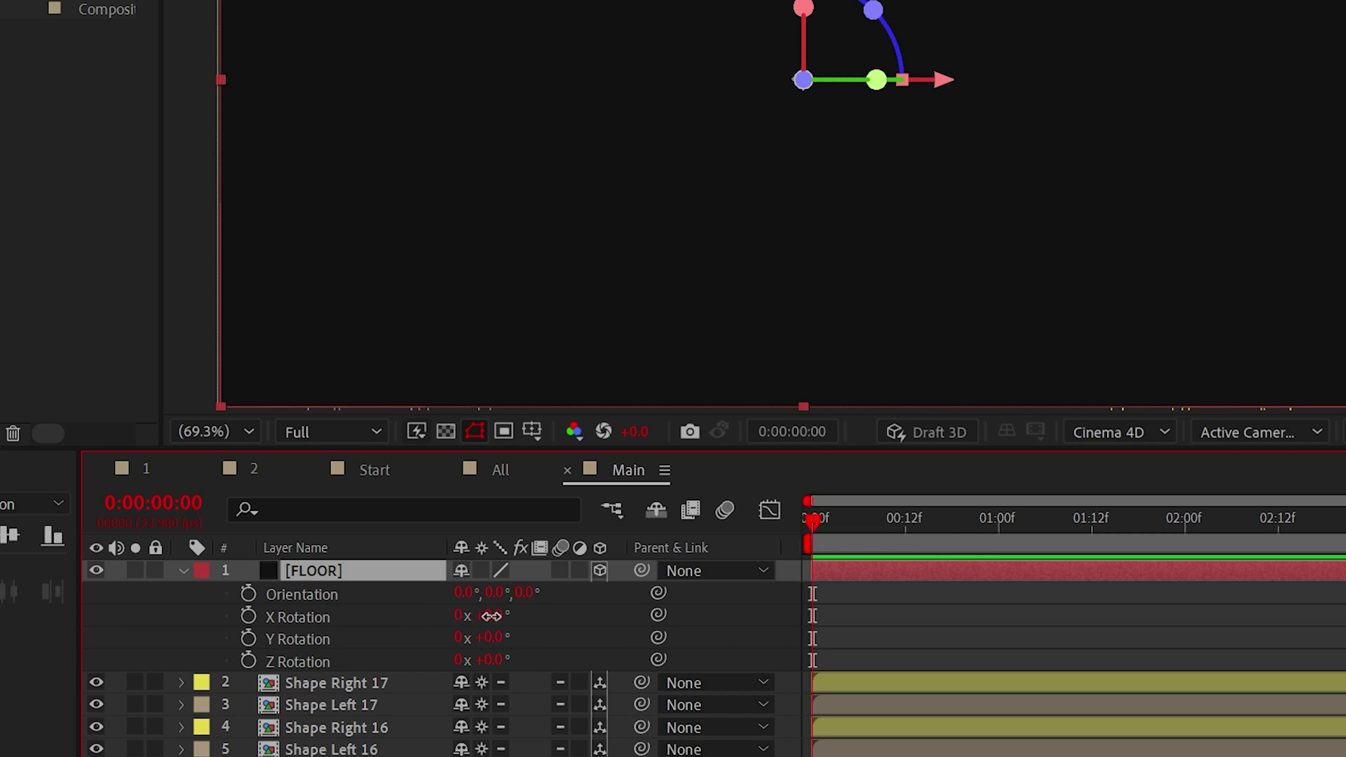
left_click_drag(491, 615, 826, 670)
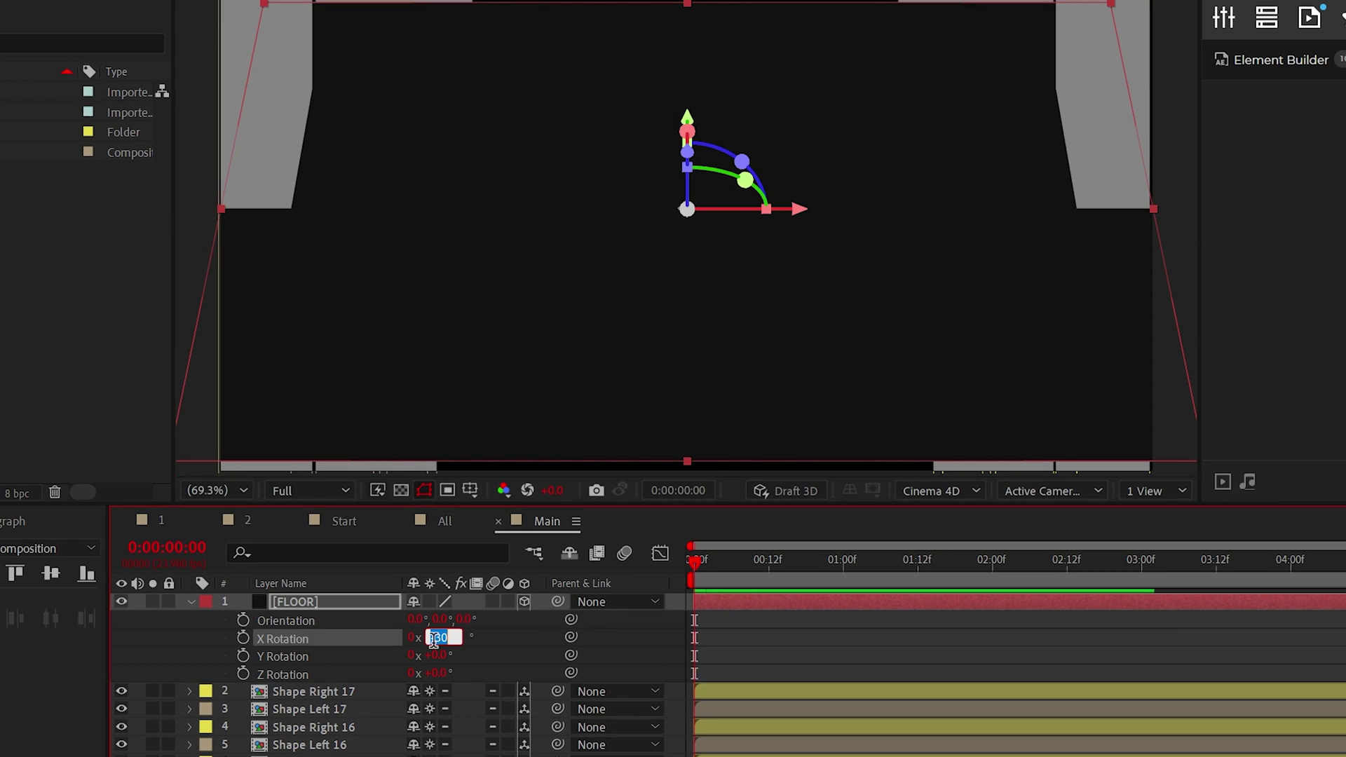
type("90")
left_click(350, 606)
- Lower the floor to Y position 1012 and stretch its unlinked Y scale well beyond 860% along the corridor
key("p")
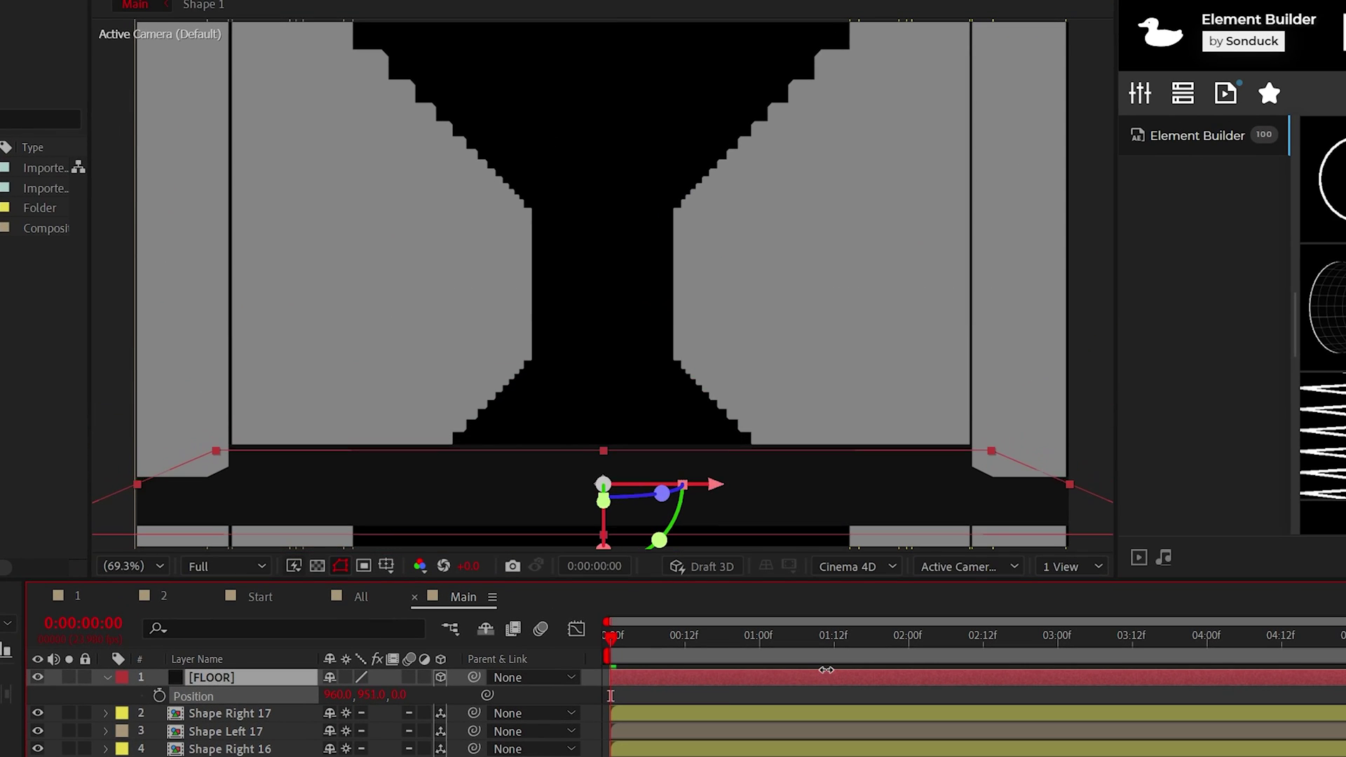
key("s")
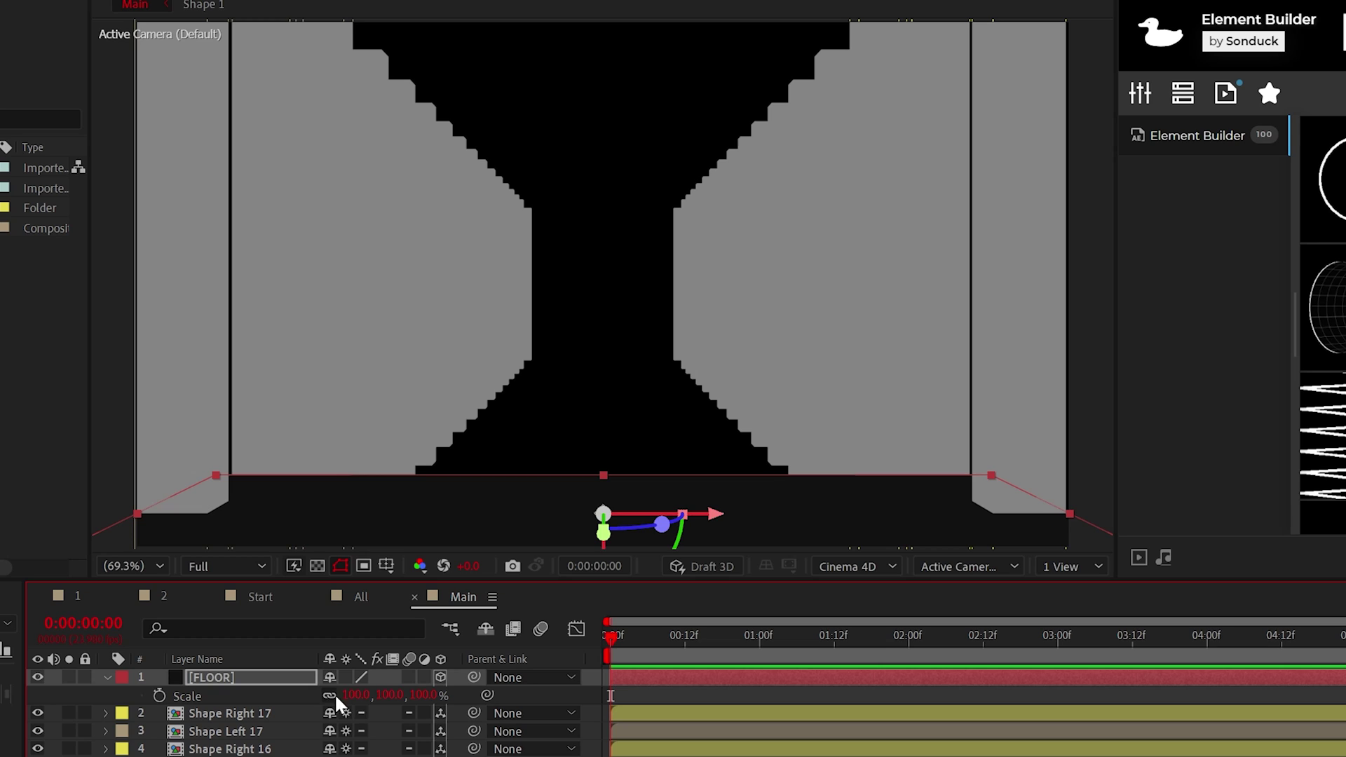
left_click_drag(397, 695, 486, 695)
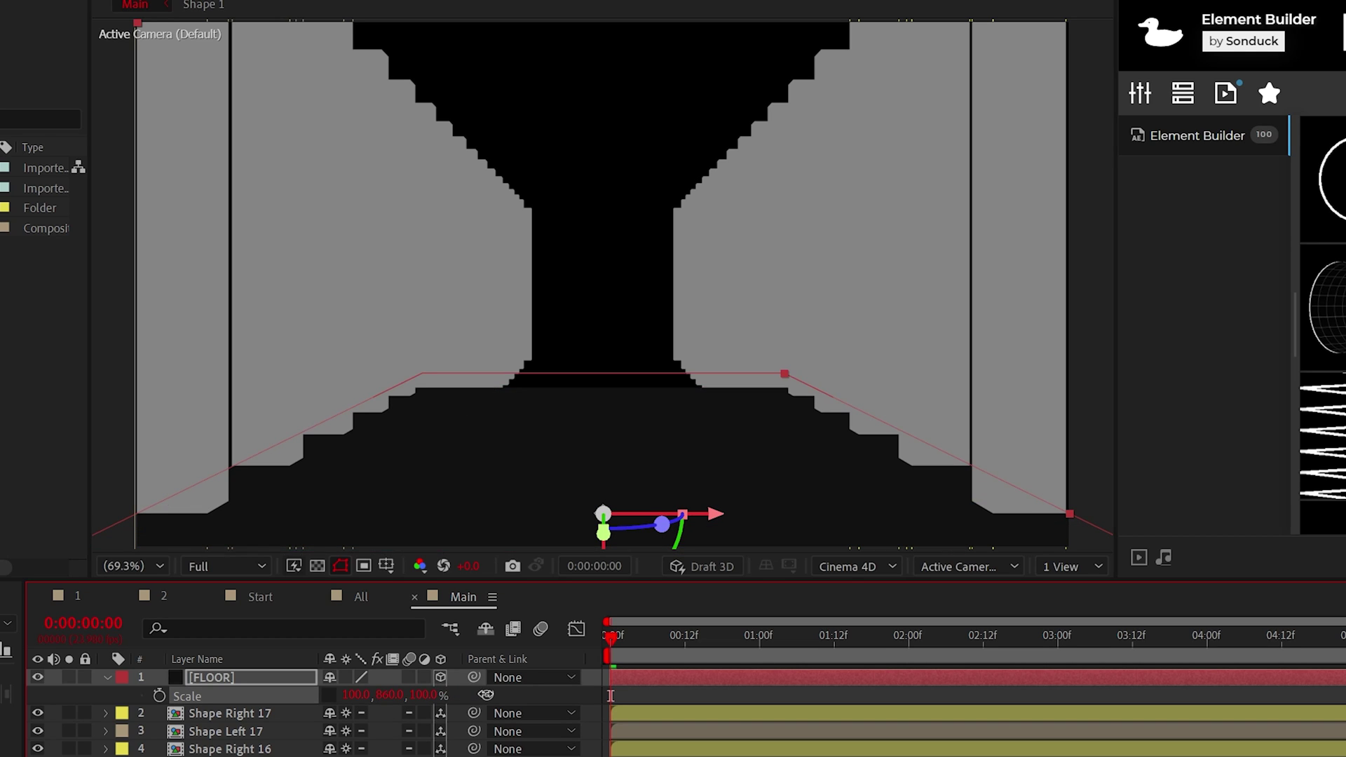
left_click_drag(326, 693, 308, 694)
- Push the floor back in Z to run under all the towers and place its layer at the end of the stack
key("p")
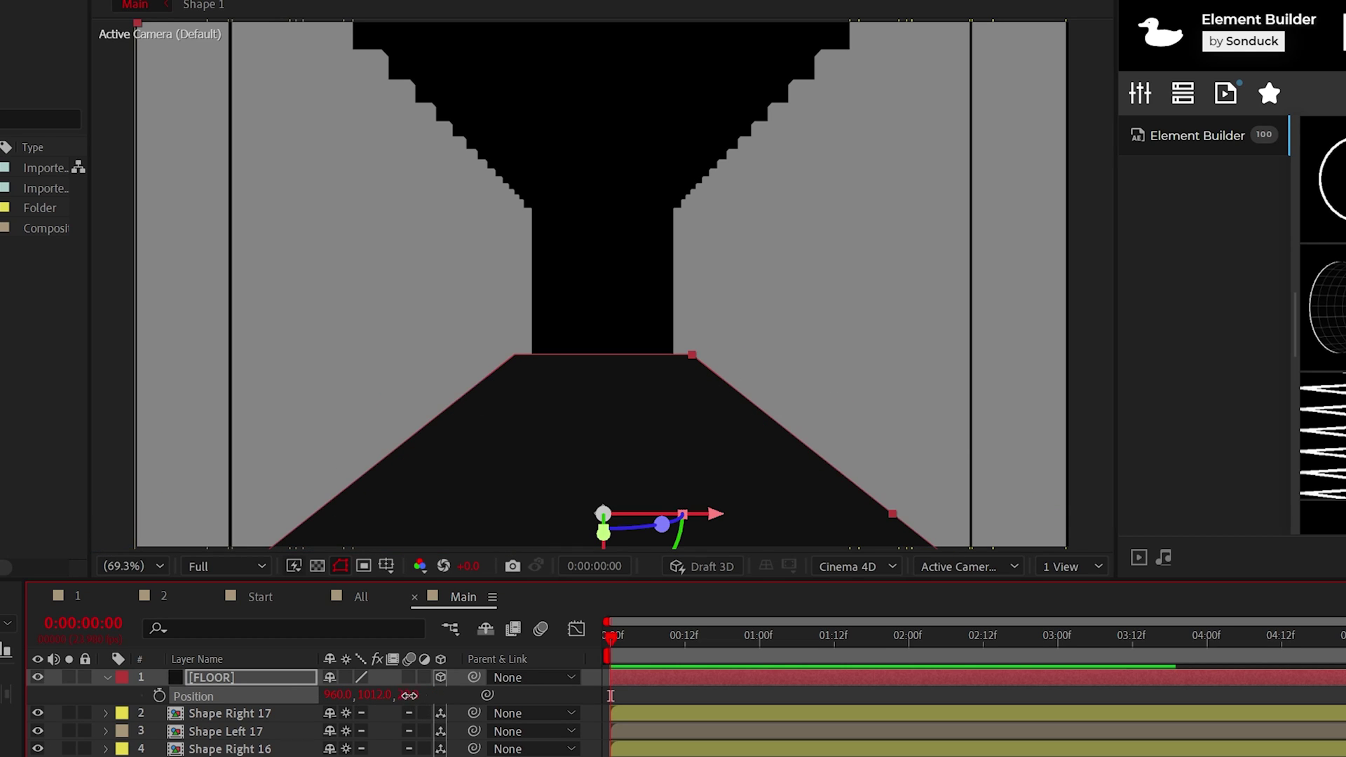
left_click_drag(409, 695, 861, 678)
left_click_drag(1041, 673, 940, 684)
left_click(209, 702)
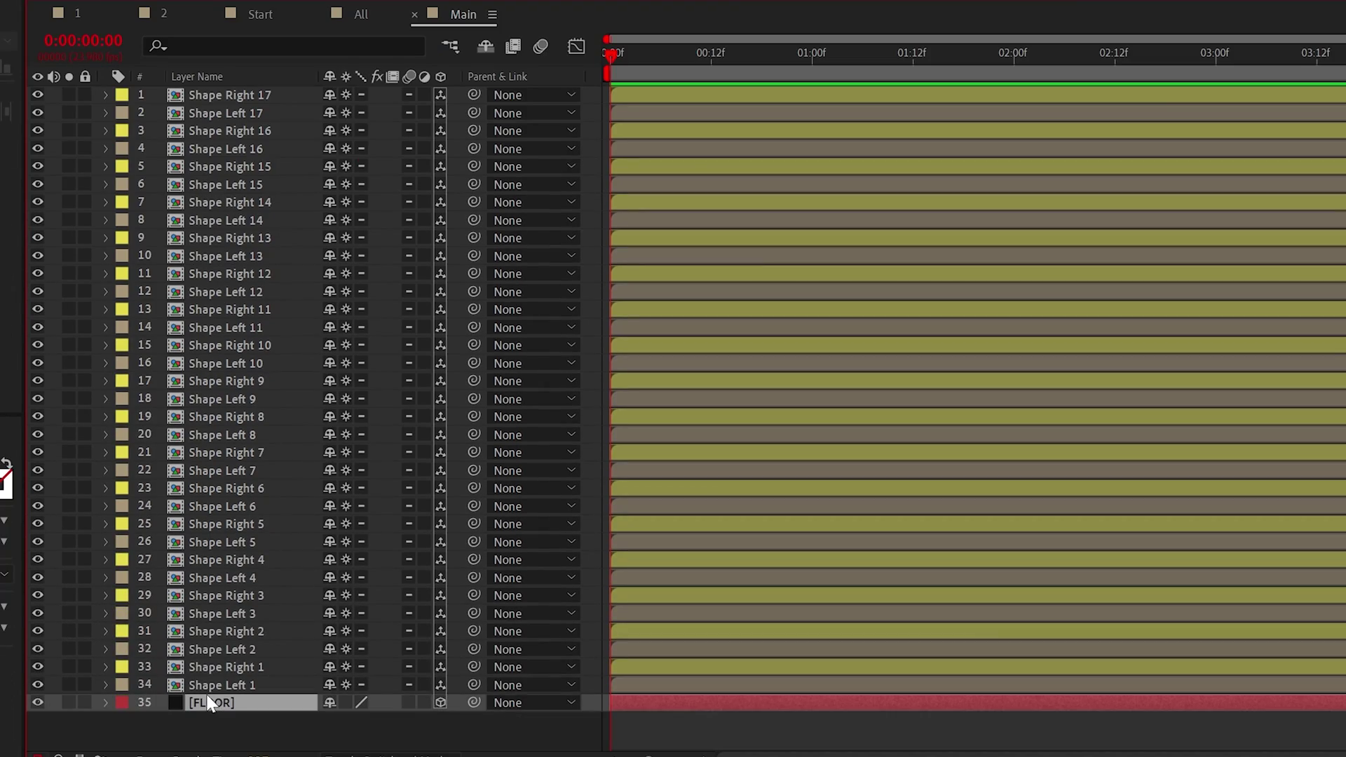
- Duplicate the [FLOOR] layer and raise the copy in Y to form the corridor's ceiling
key("ctrl+d")
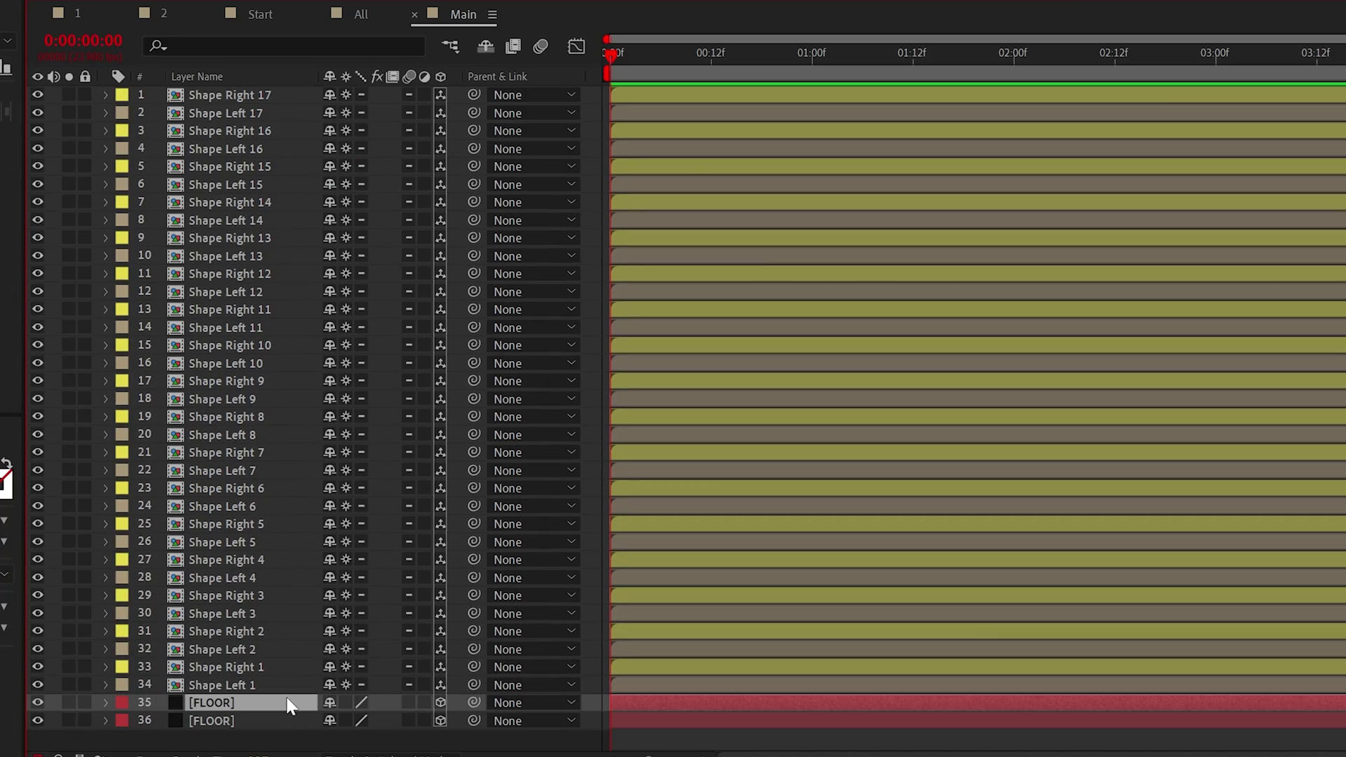
key("p")
key("grave")
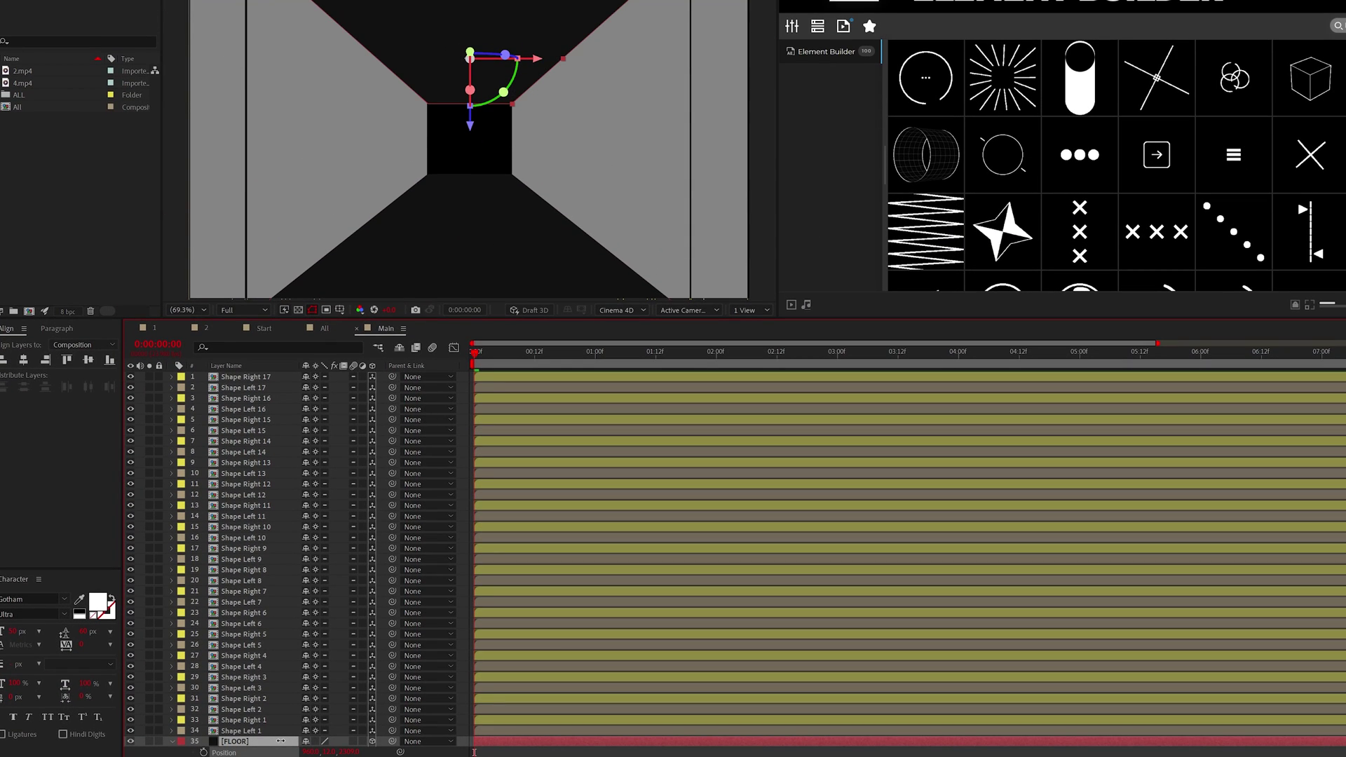
- Change the ceiling solid's colour to a slightly lighter dark grey than the floor in its solid settings
left_click(97, 13)
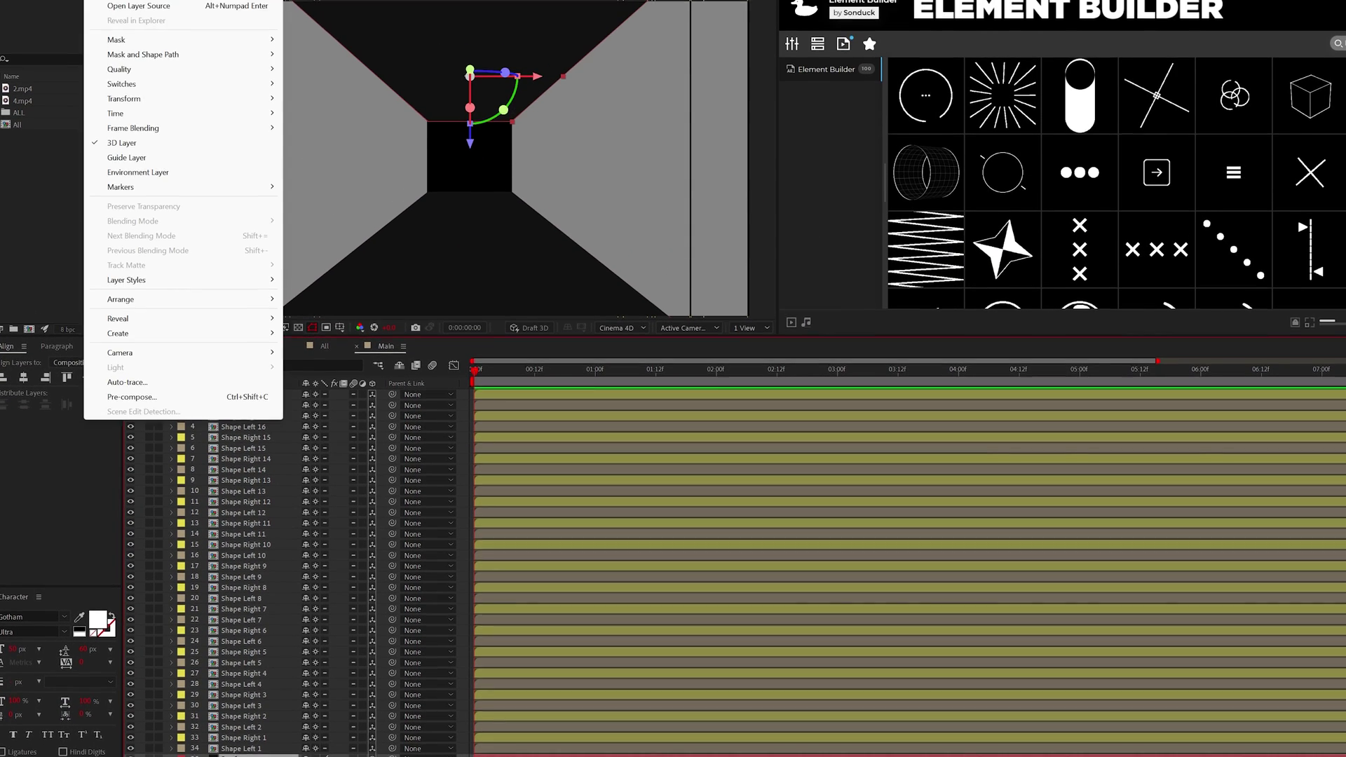
left_click(130, 42)
left_click(274, 276)
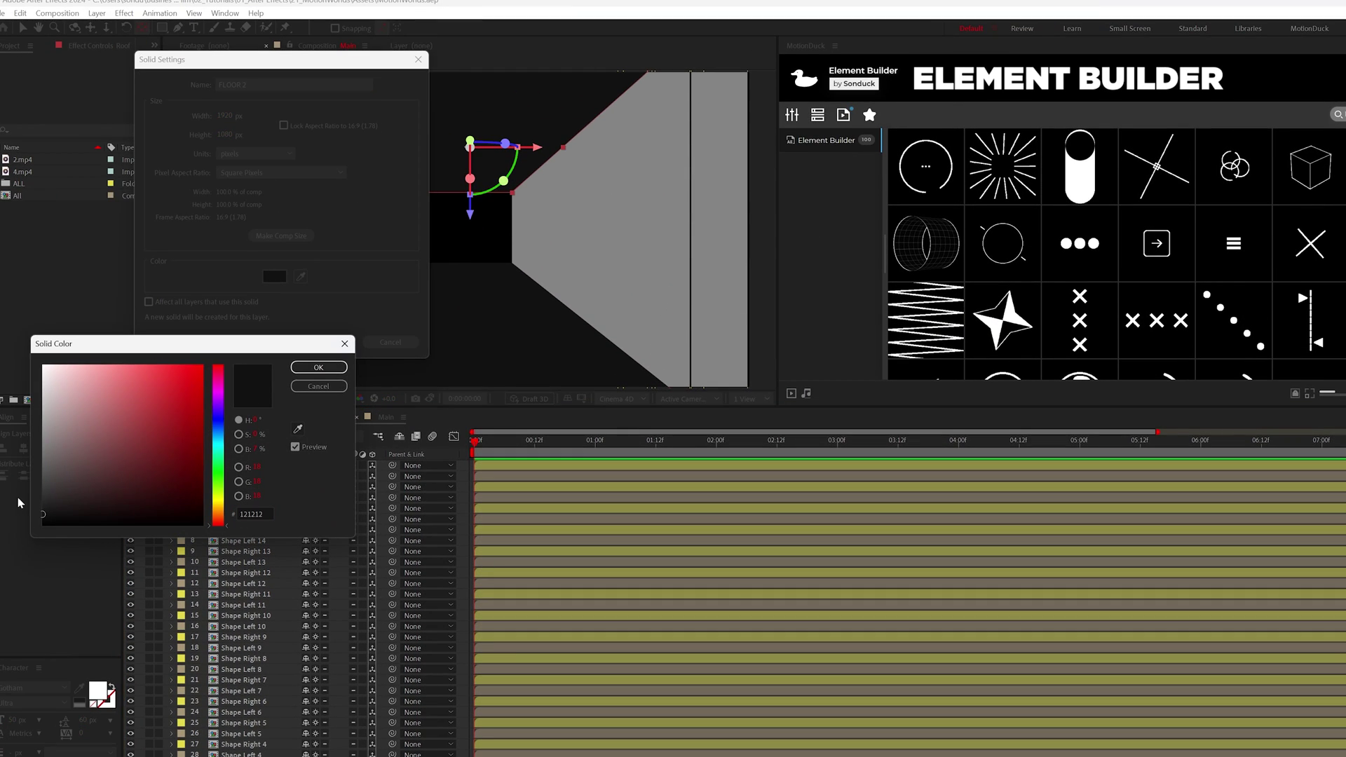
key("Return")
key("Return")
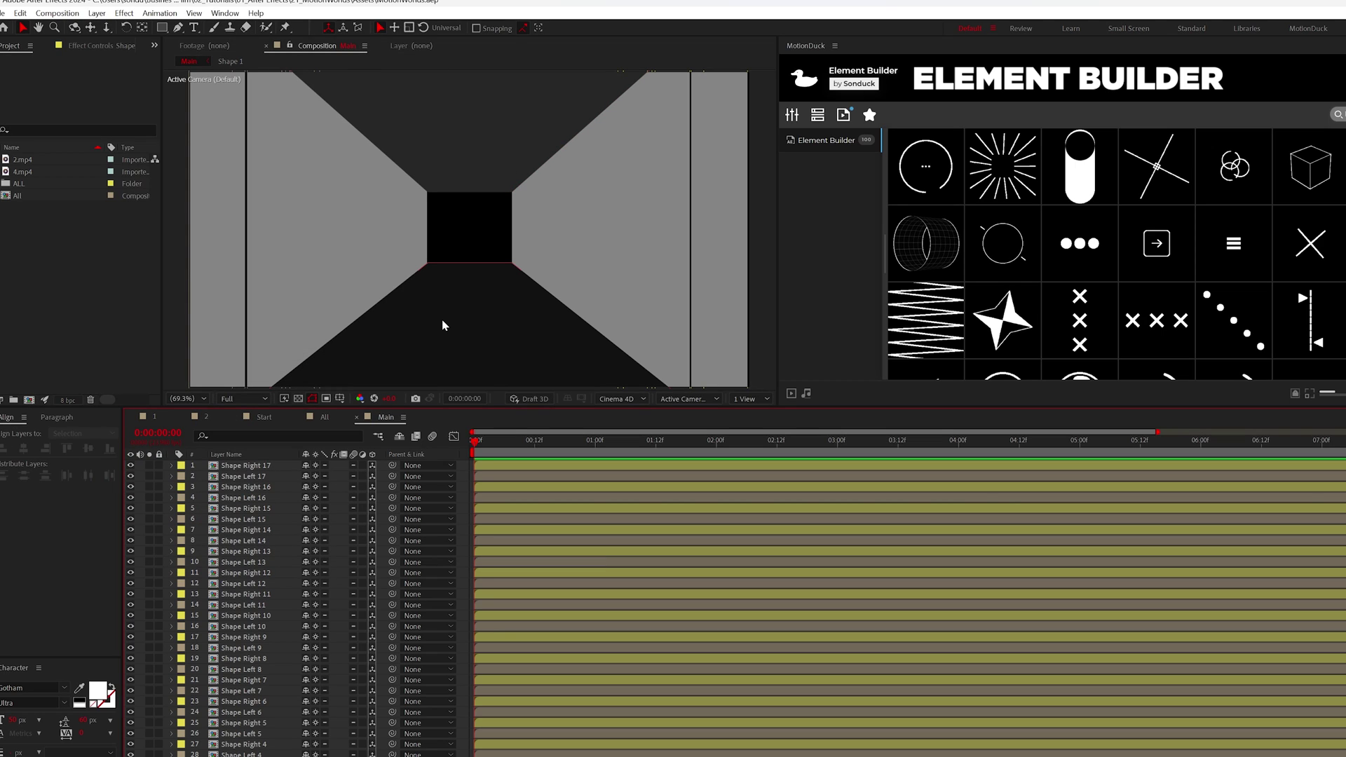
- Select all 34 tower layers and reduce their unlinked Y scale to shorten the towers
left_click(244, 465)
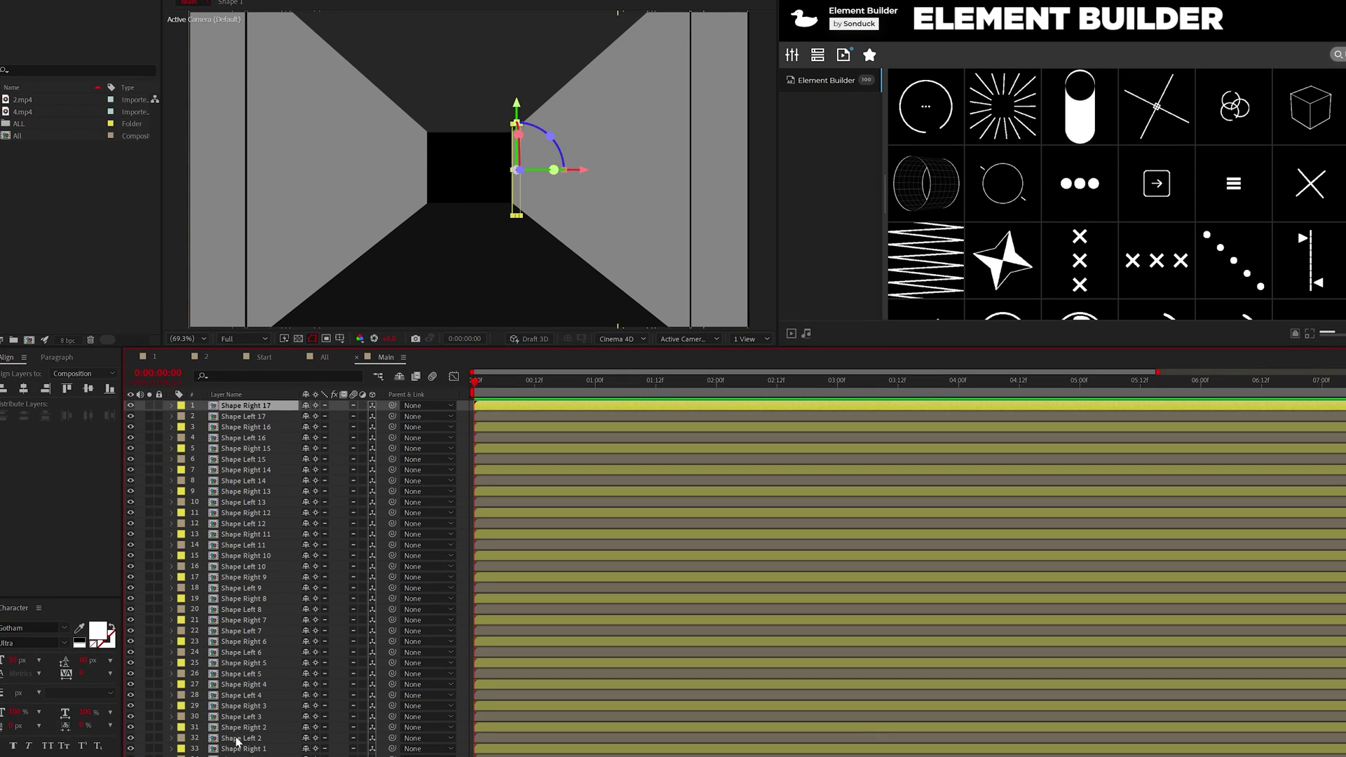
key("ctrl+a")
key("s")
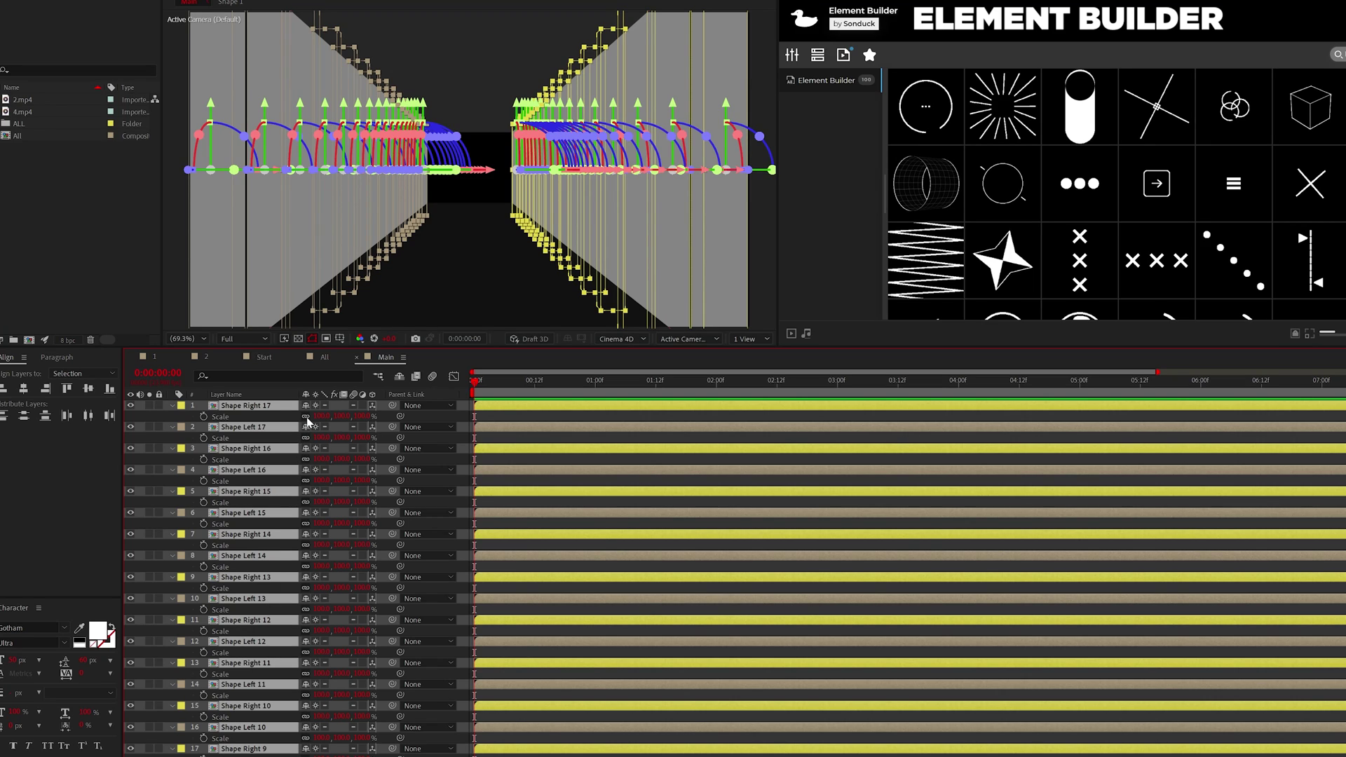
left_click_drag(340, 420, 339, 421)
left_click(418, 414)
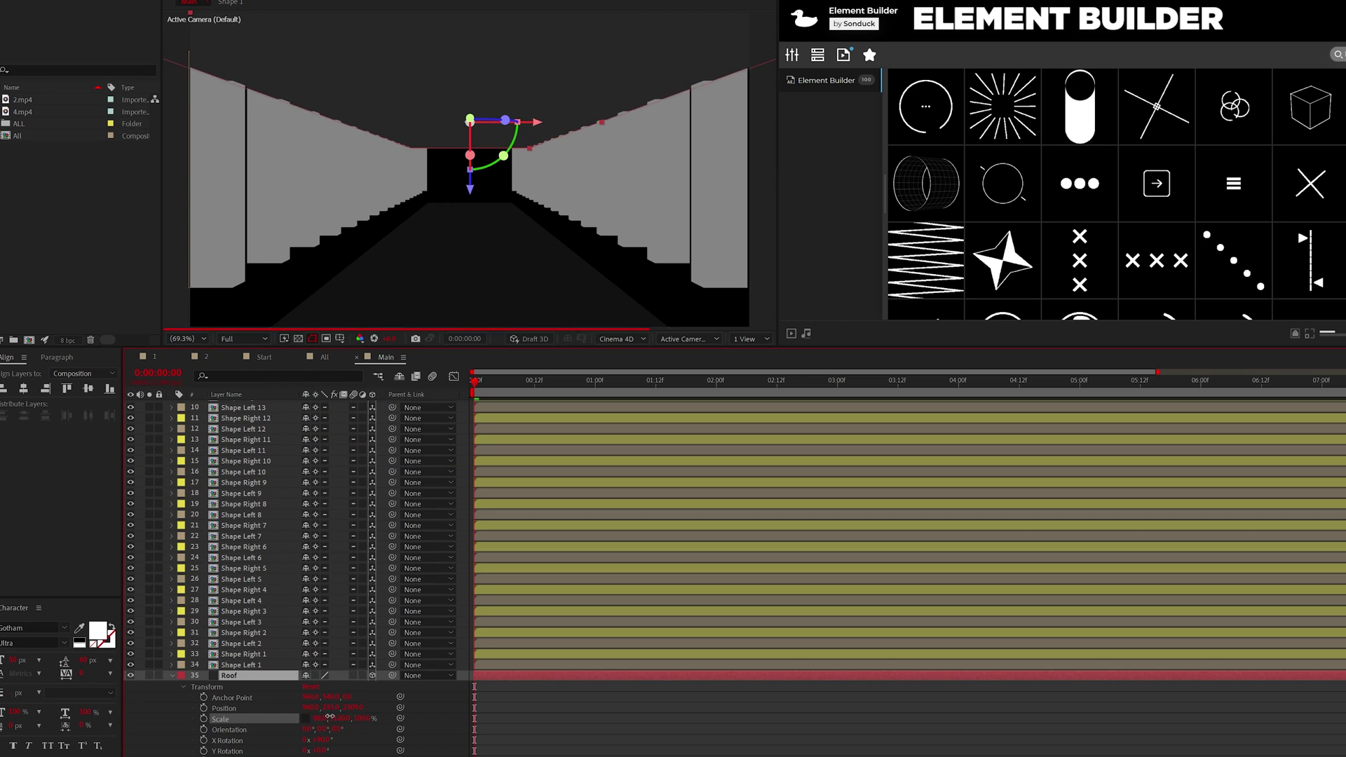
- Adjust the Roof layer's position to meet the shortened towers and widen its X scale to span the corridor
left_click_drag(332, 708, 285, 708)
left_click_drag(321, 719, 351, 718)
left_click(172, 667)
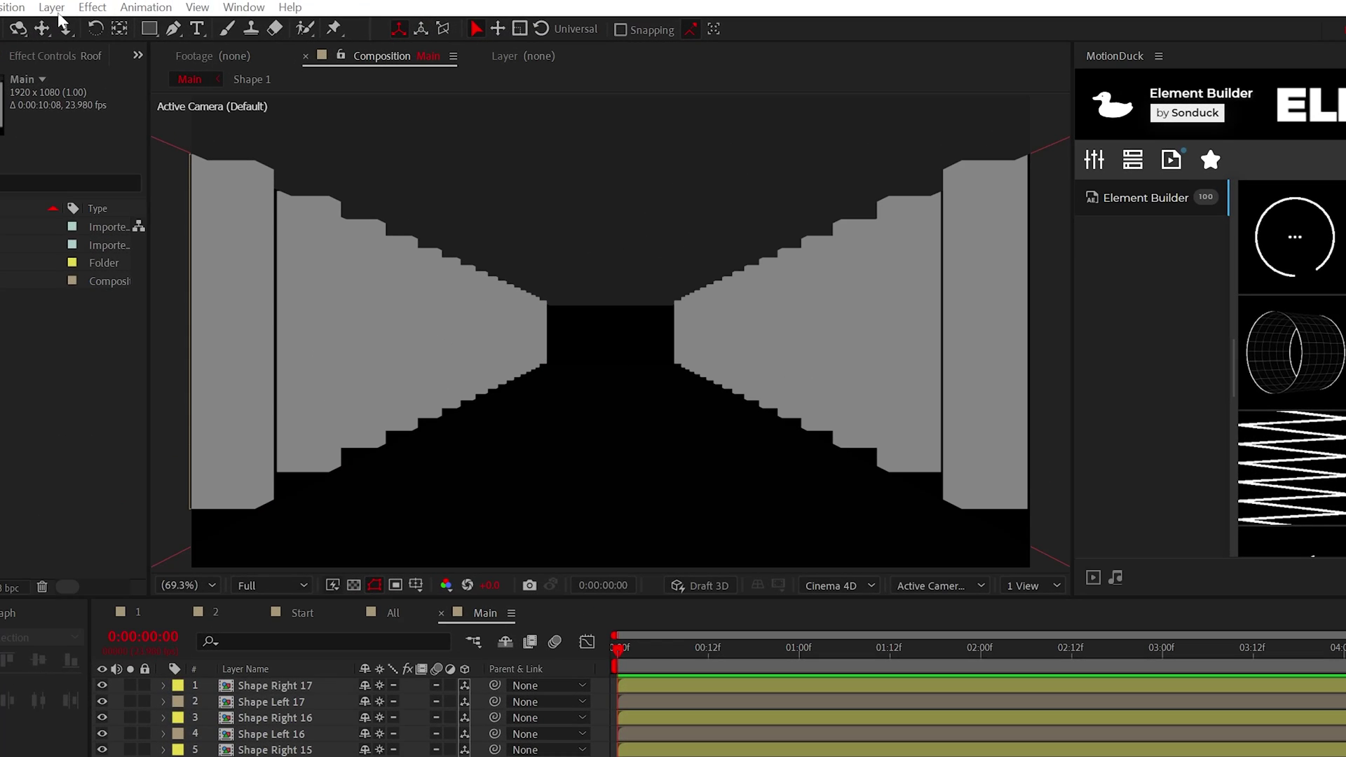
- Add a two-node camera named Camera 1 with the 35mm preset
left_click(57, 8)
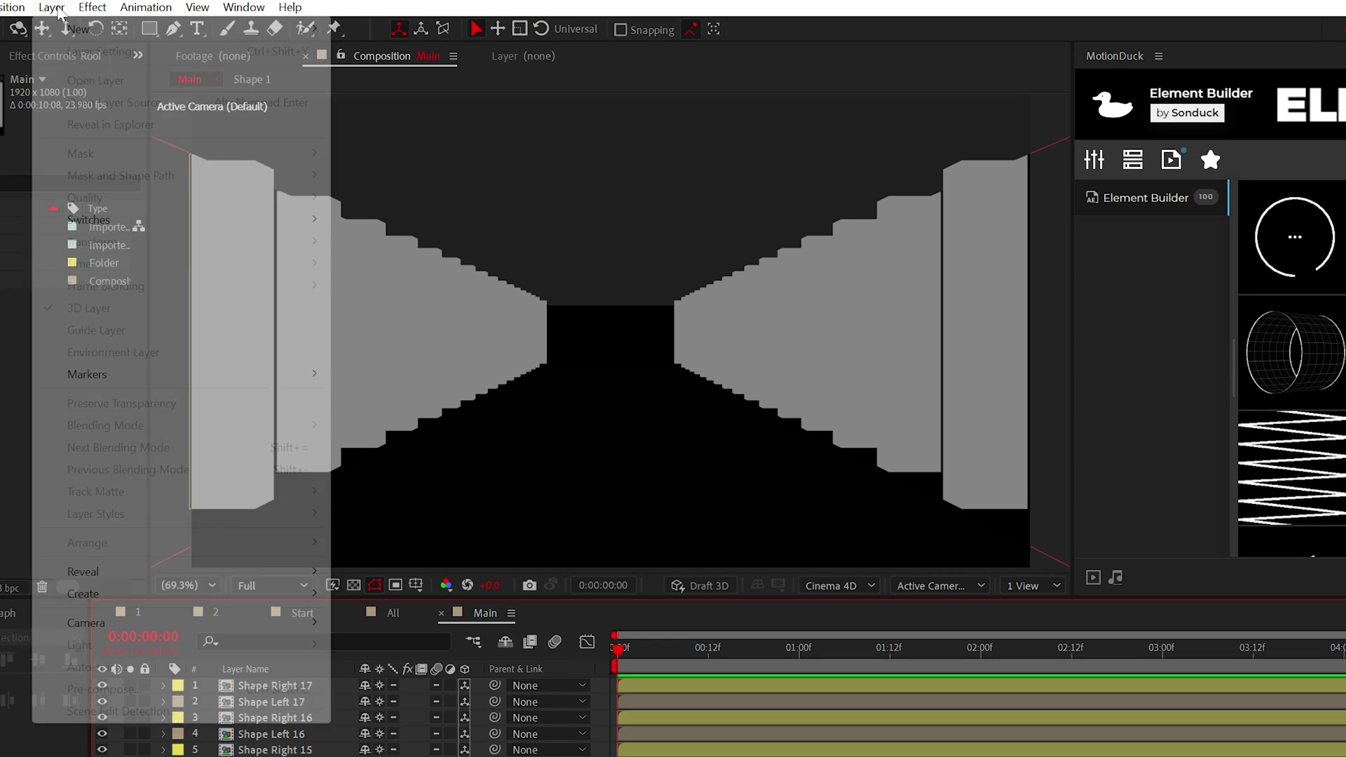
mouse_move(197, 36)
left_click(475, 96)
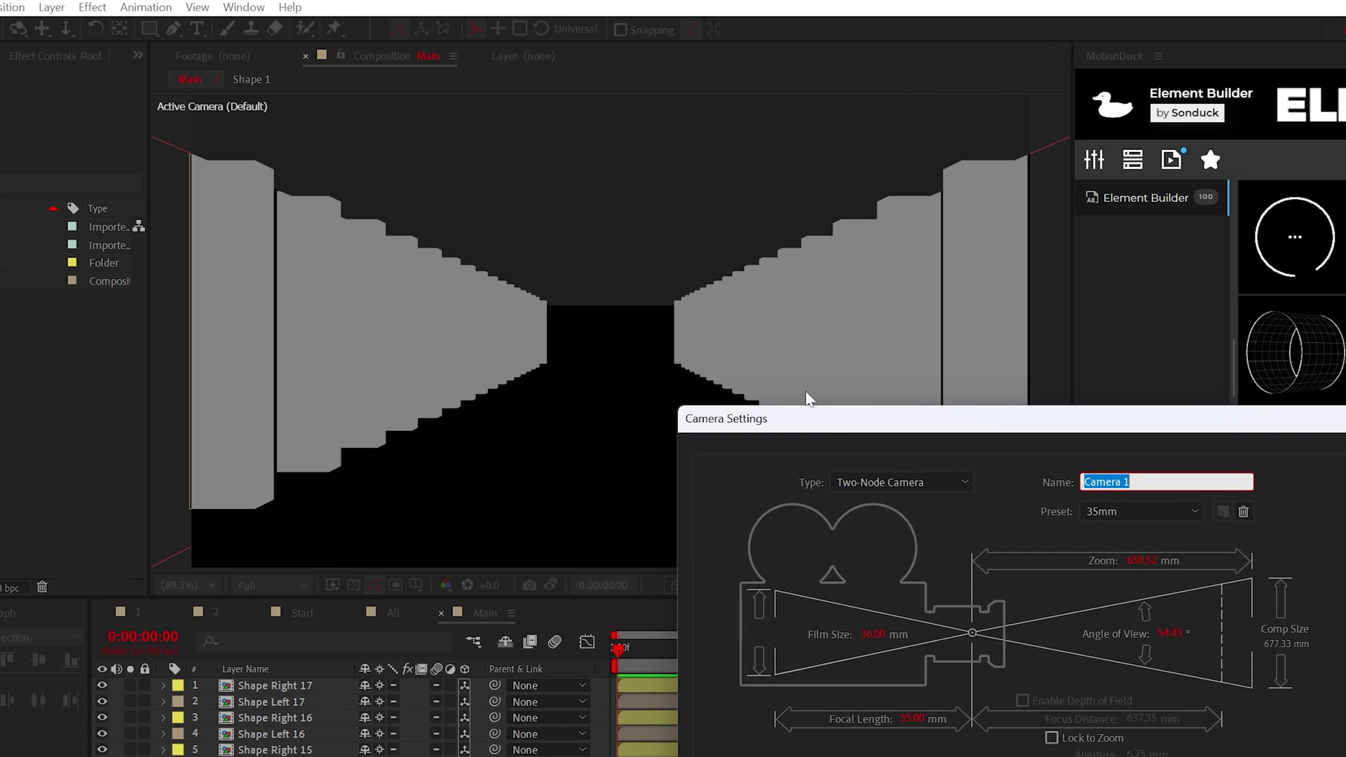
left_click_drag(821, 421, 545, 350)
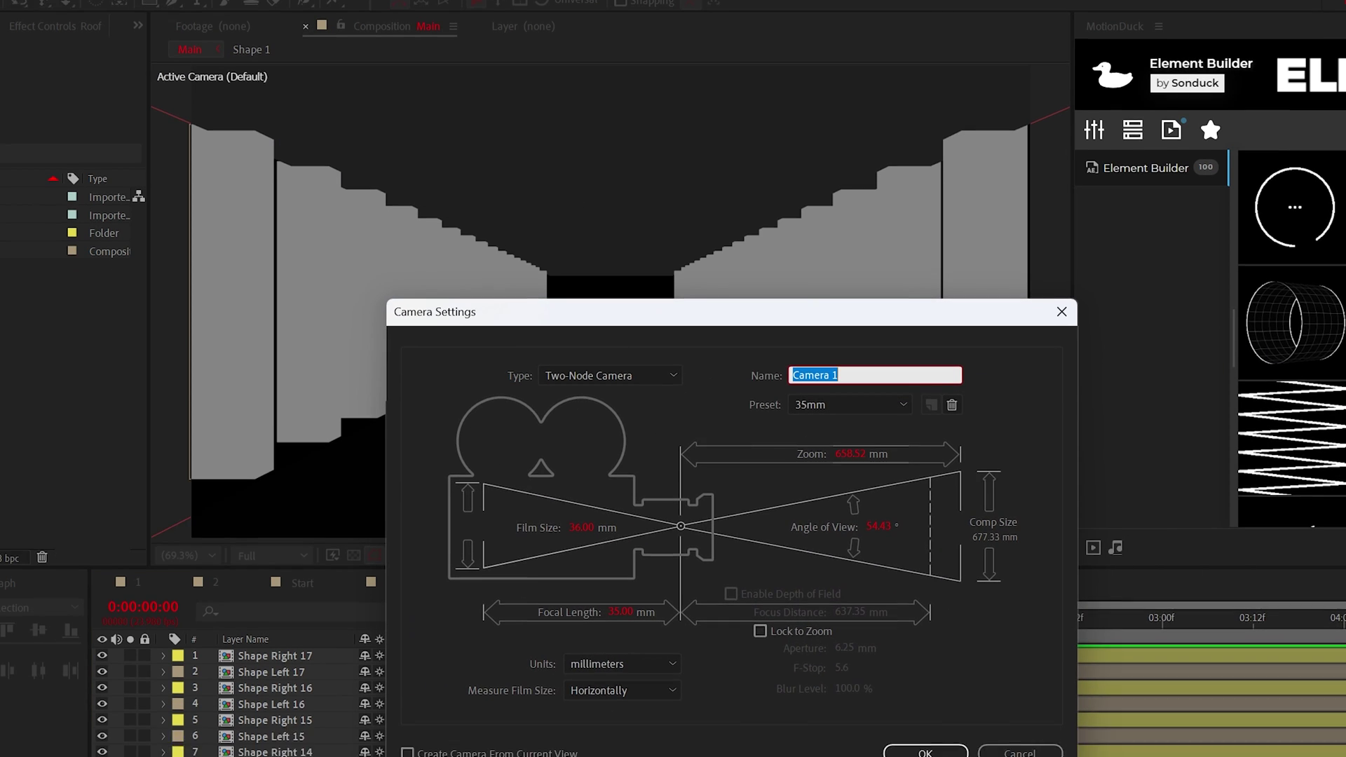
left_click(925, 751)
- Animate Camera 1 dollying through the corridor with Point of Interest and Position keyframes at the start and at 0:00:04:12
left_click(164, 586)
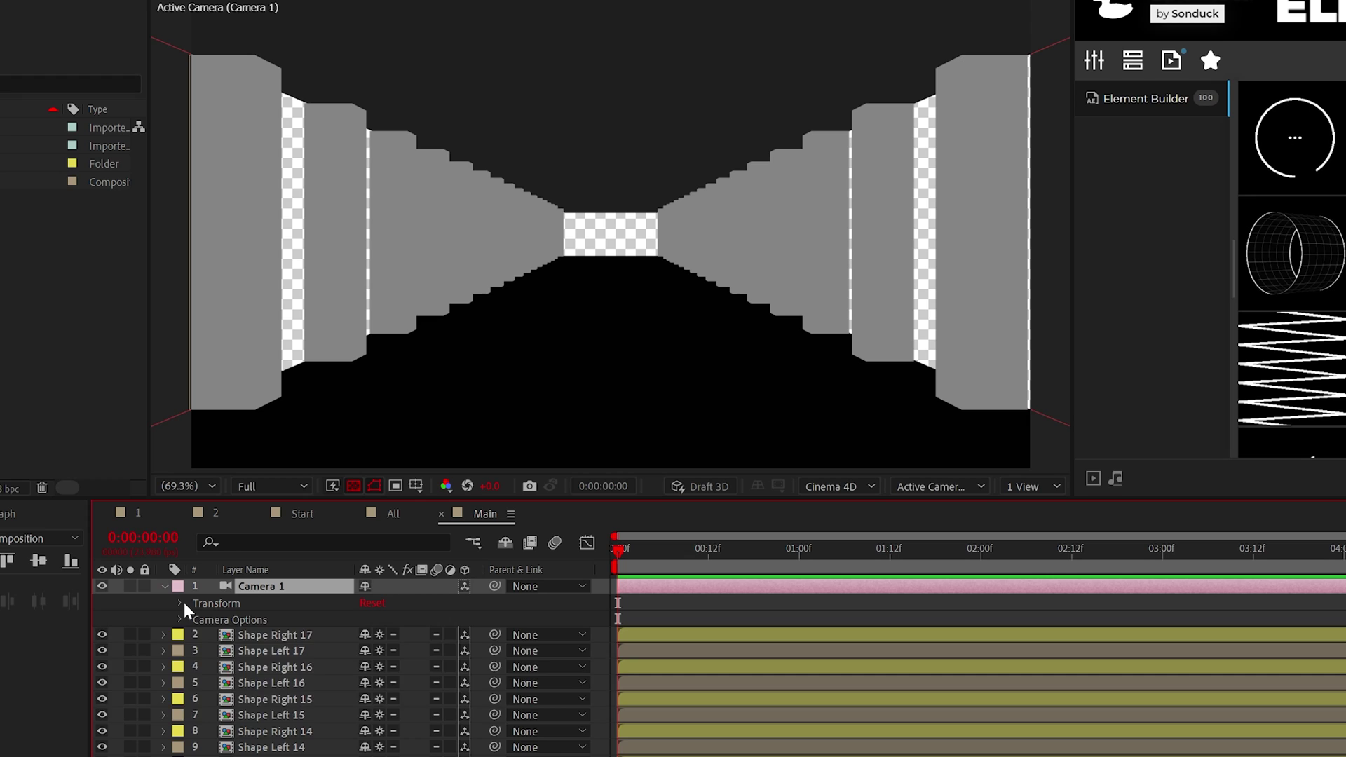
left_click(181, 603)
left_click_drag(869, 549, 1332, 575)
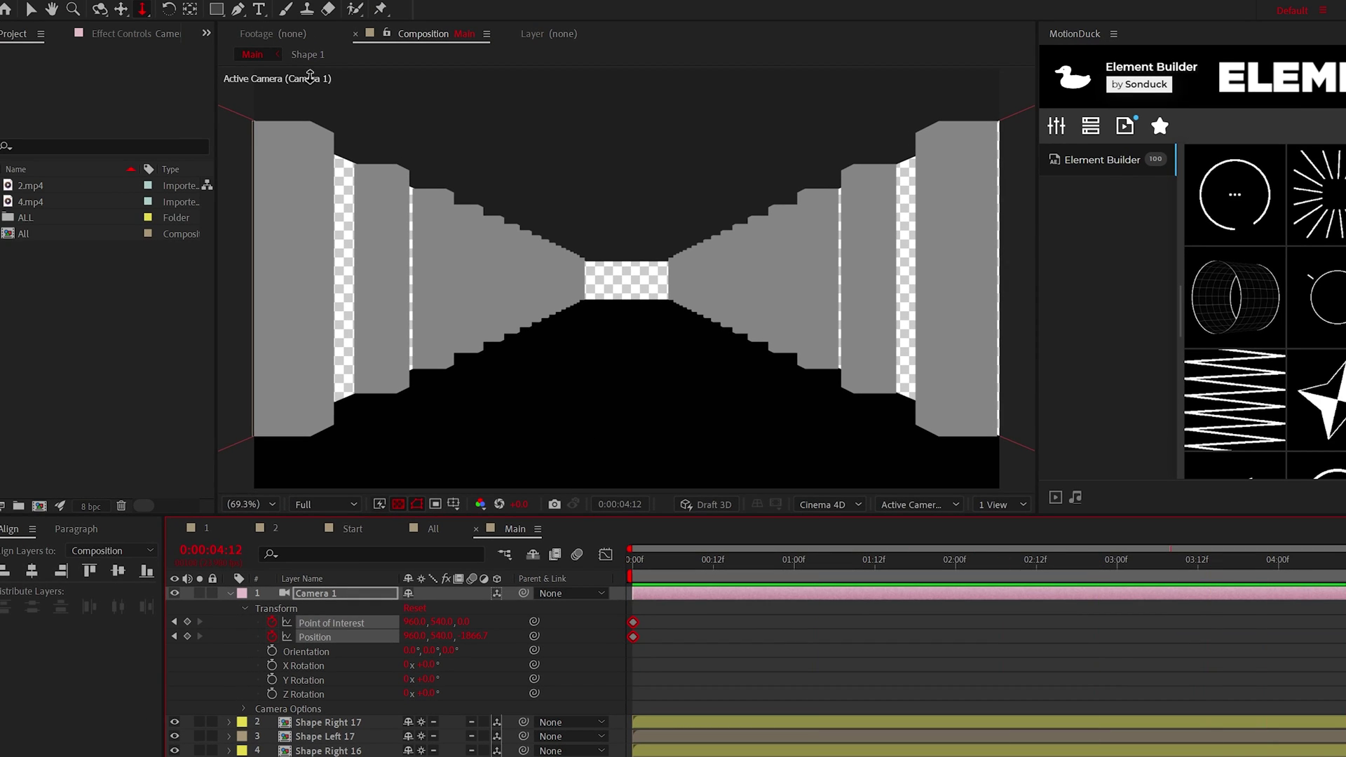
left_click_drag(620, 295, 636, 228)
key("space")
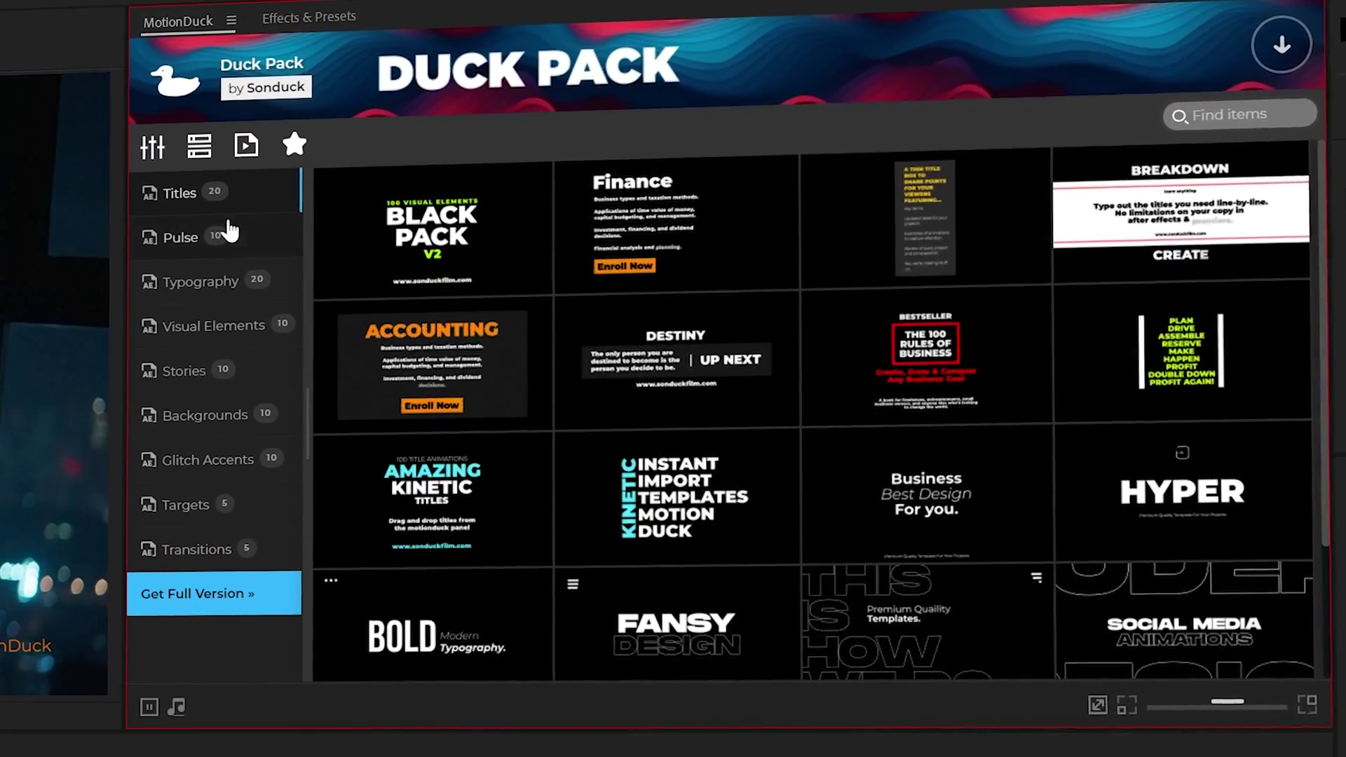
- Browse the Pulse, Typography and Titles template categories of the Duck Pack in MotionDuck
left_click(677, 152)
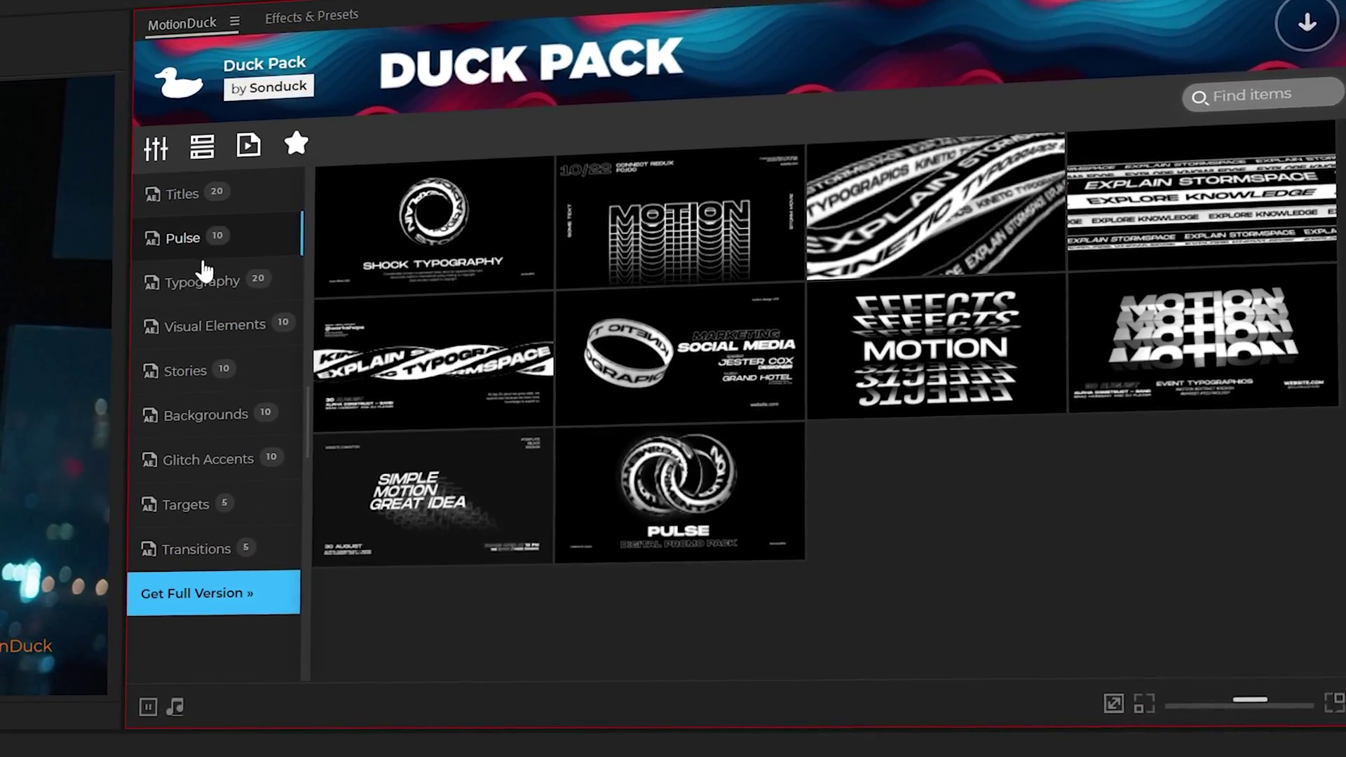
left_click(214, 283)
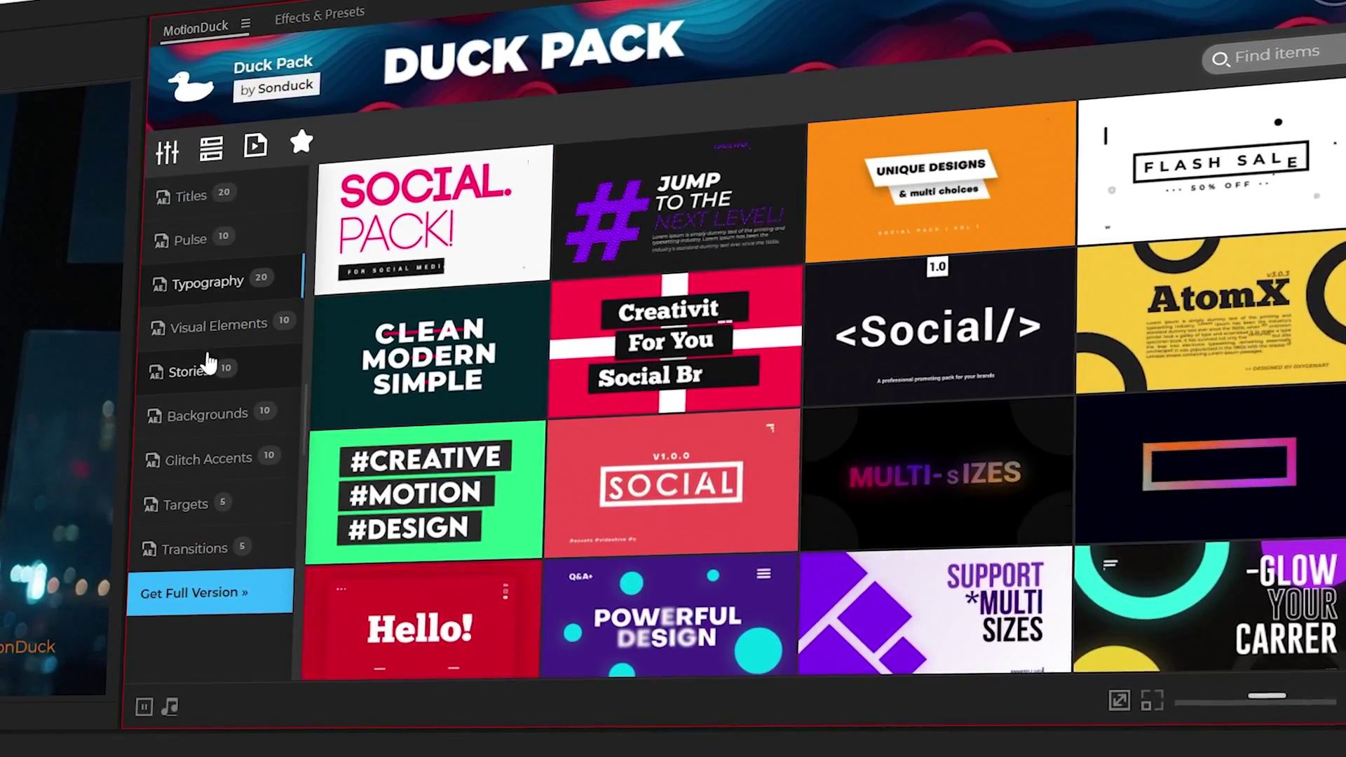
left_click(188, 195)
scroll(666, 308, "down", 2)
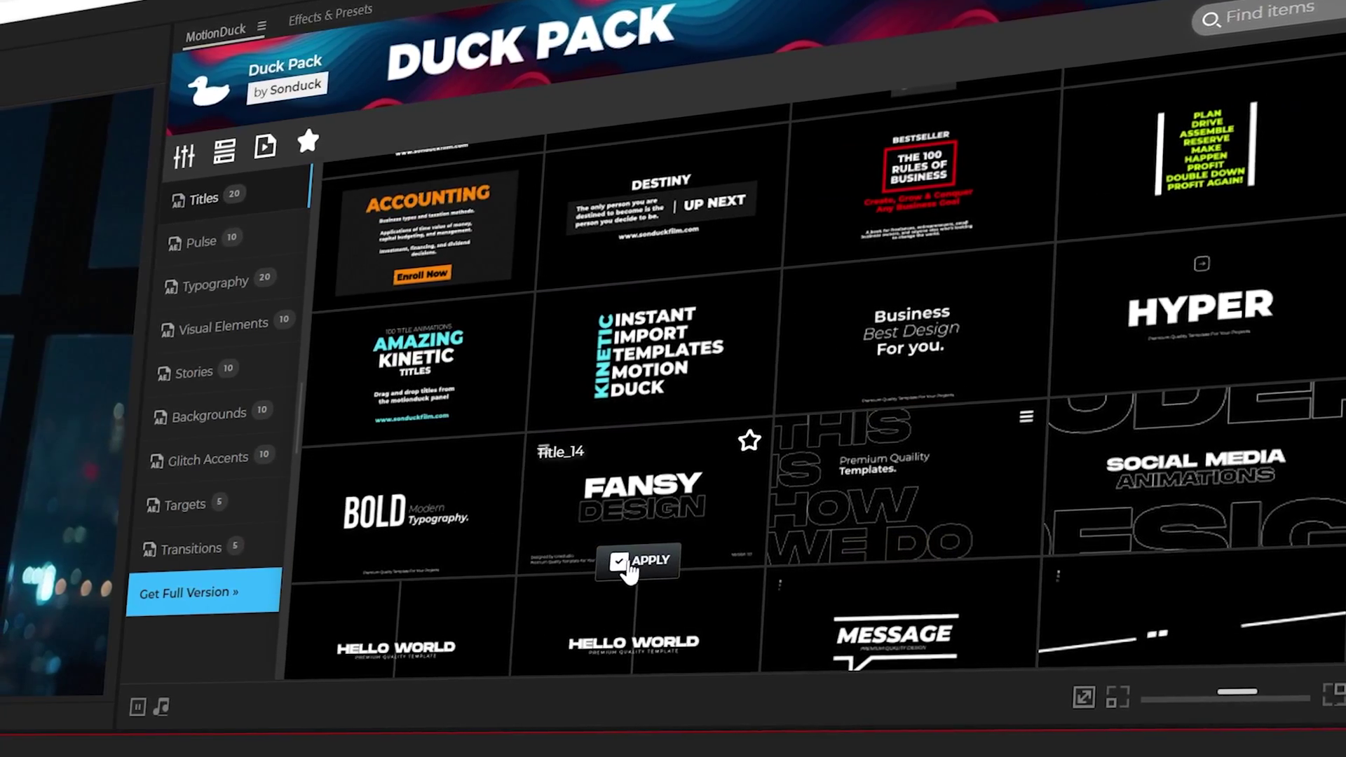
- Apply the Title_14 template from the Duck Pack and an Overshoot position-in preset from Animator Pro to the selected layers
left_click(648, 561)
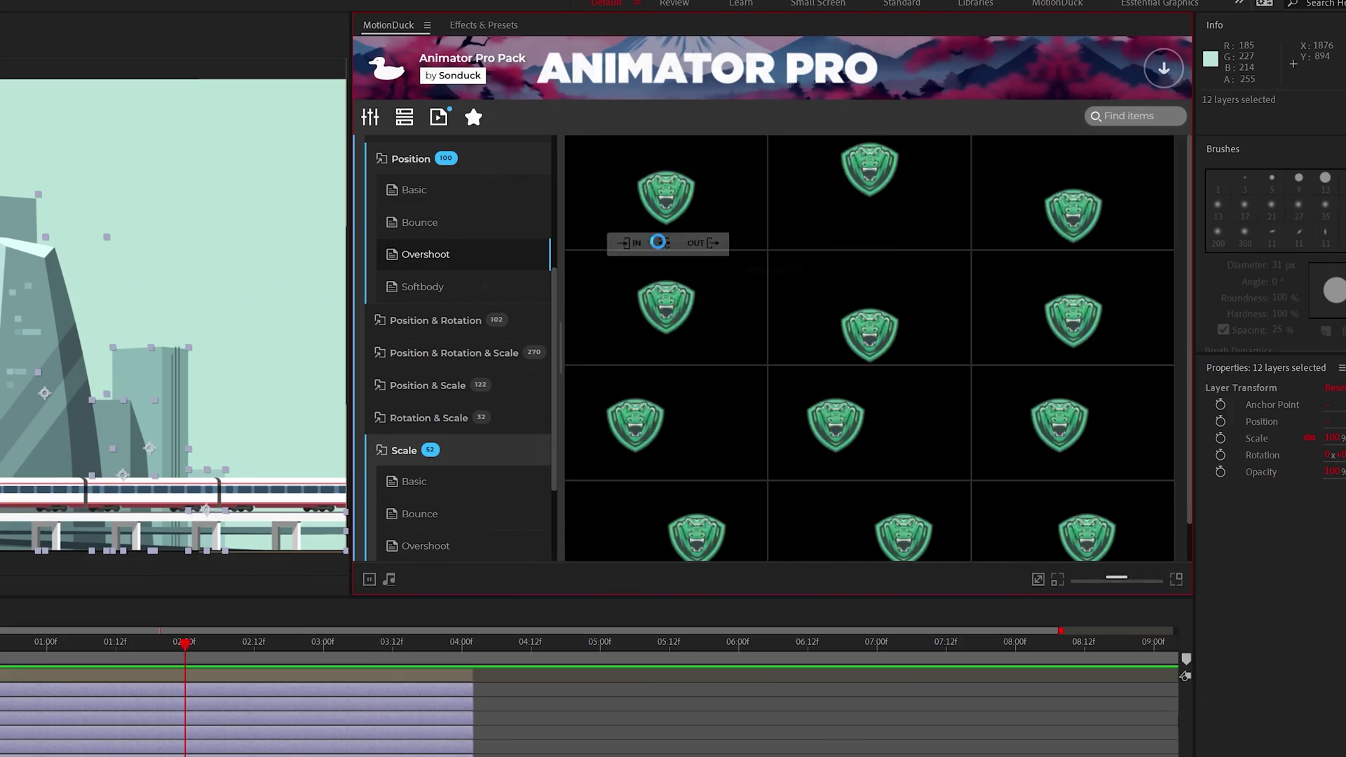
left_click(646, 231)
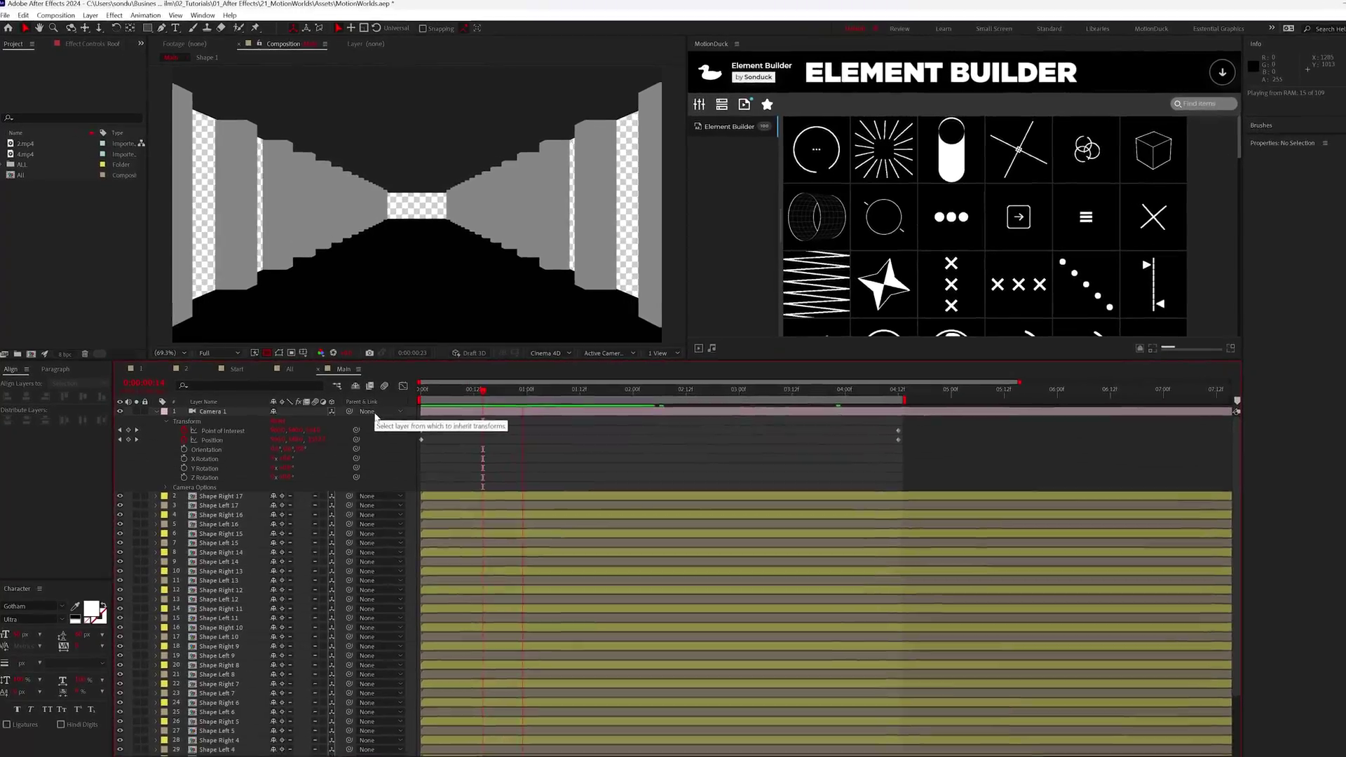
- Try adding a point light named Point Light 1 to the Main composition
key("ctrl+alt+shift+l")
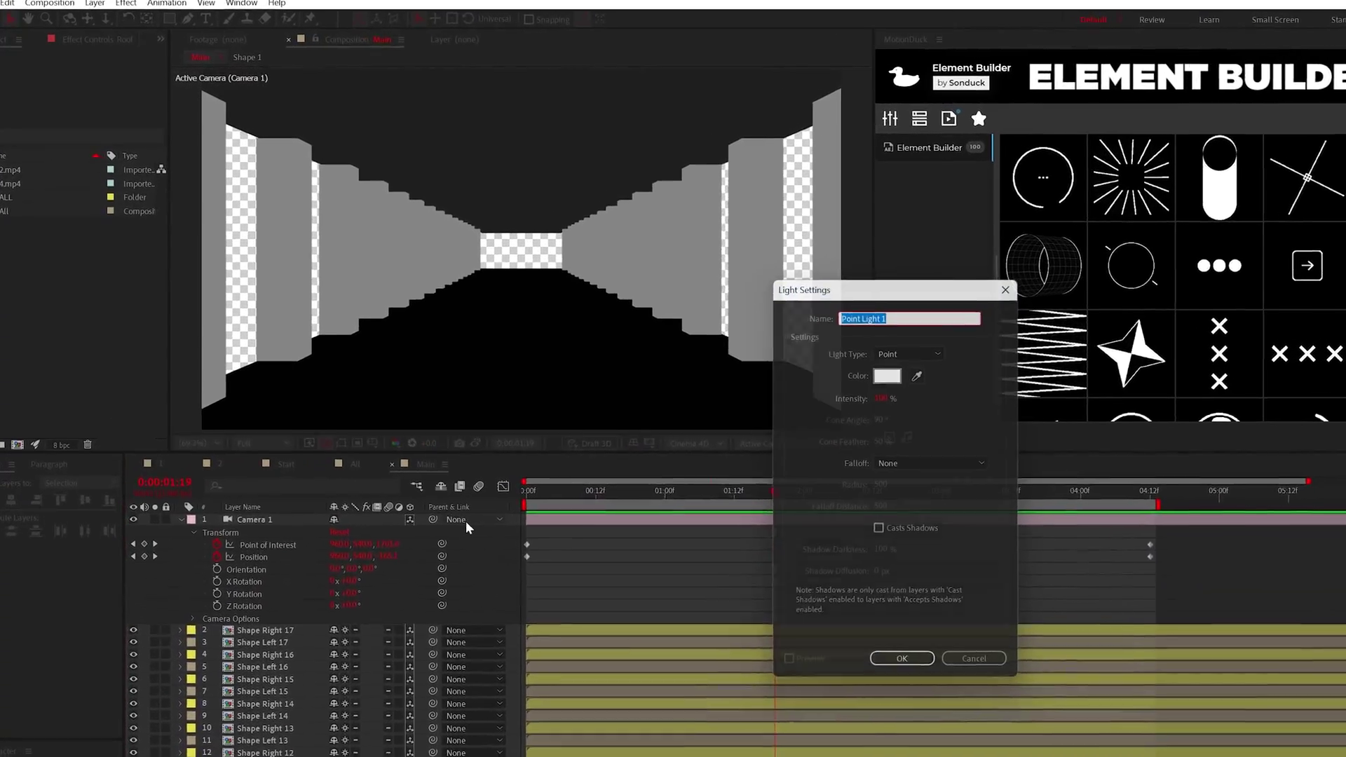
key("Return")
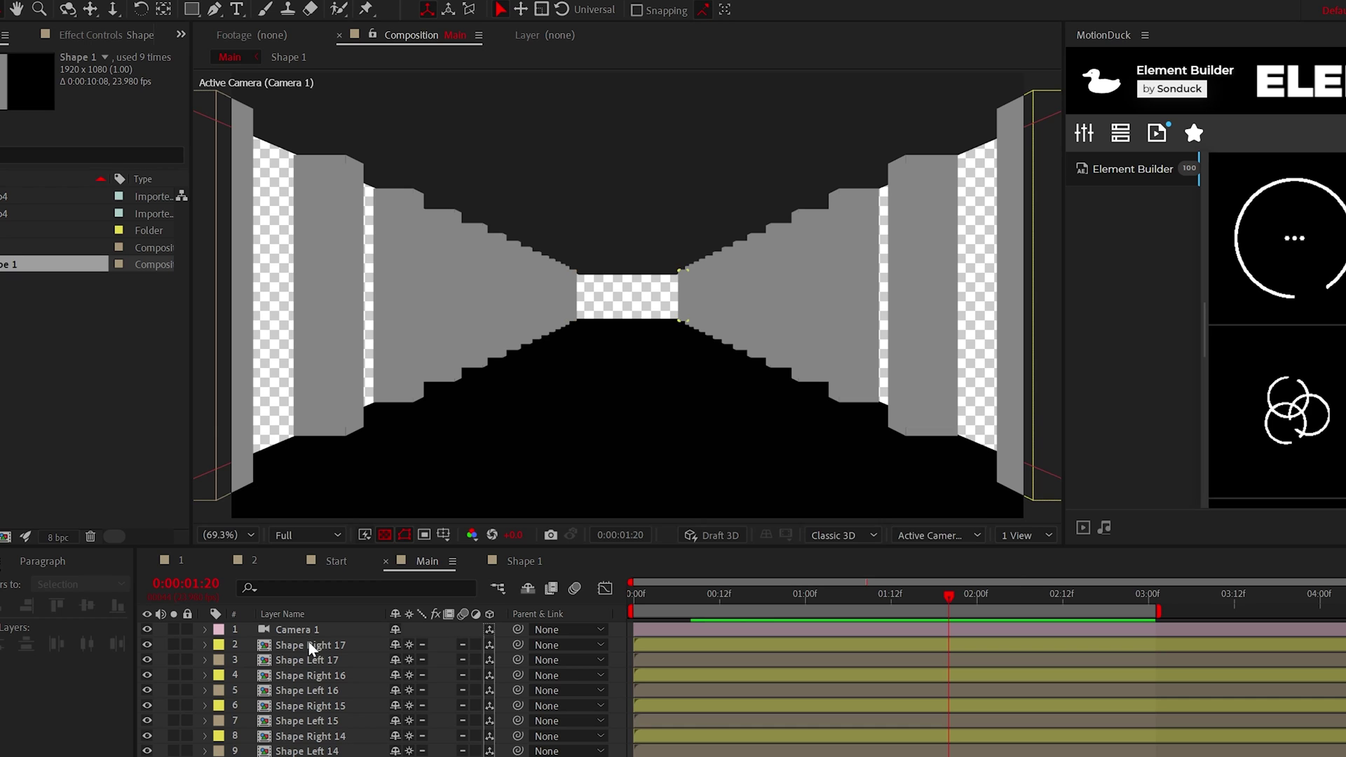
- Open the Shape 1 precomp from the Main composition and change the Side Front layer's fill to a linear gradient
double_click(309, 645)
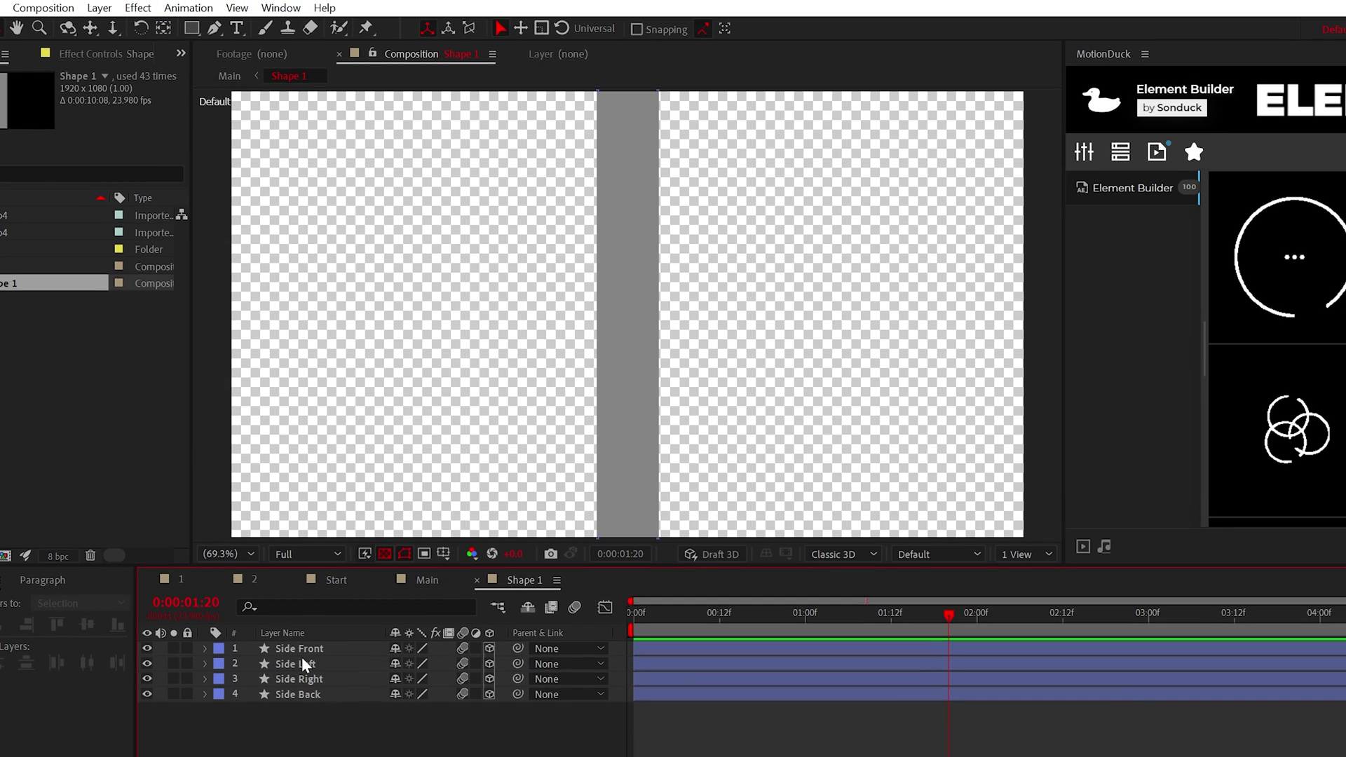
left_click(763, 30)
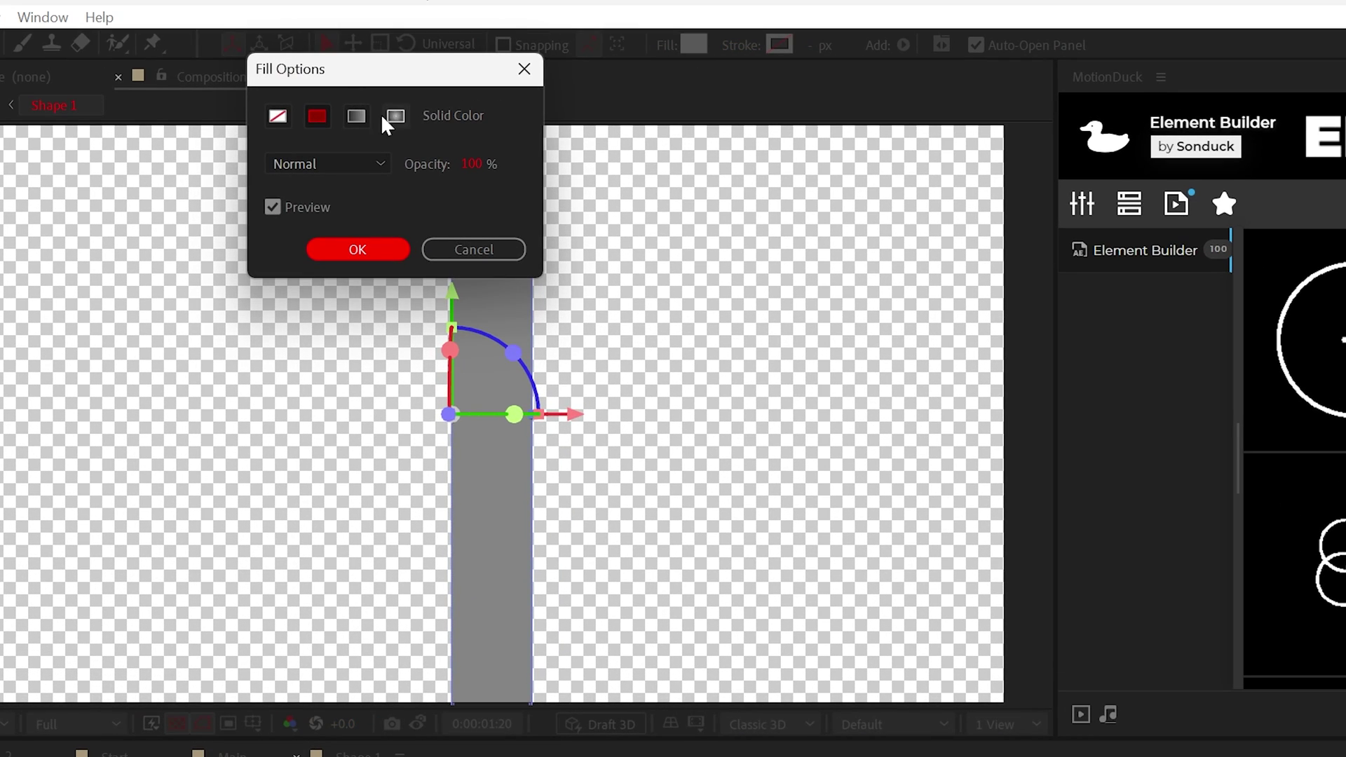
left_click(359, 249)
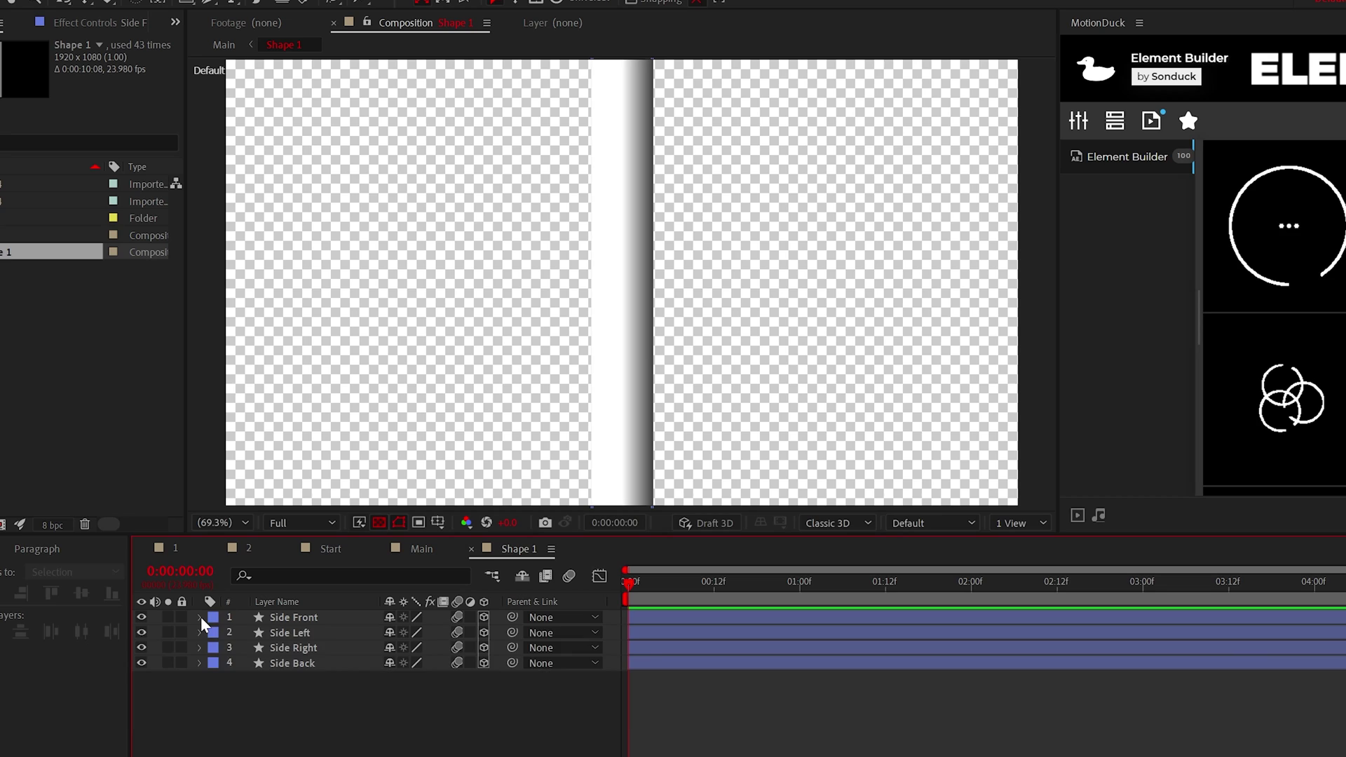
- Make the Side Front gradient run vertically by setting its Start Point to 0, -300 and End Point to 0, 265
left_click(200, 617)
left_click(214, 633)
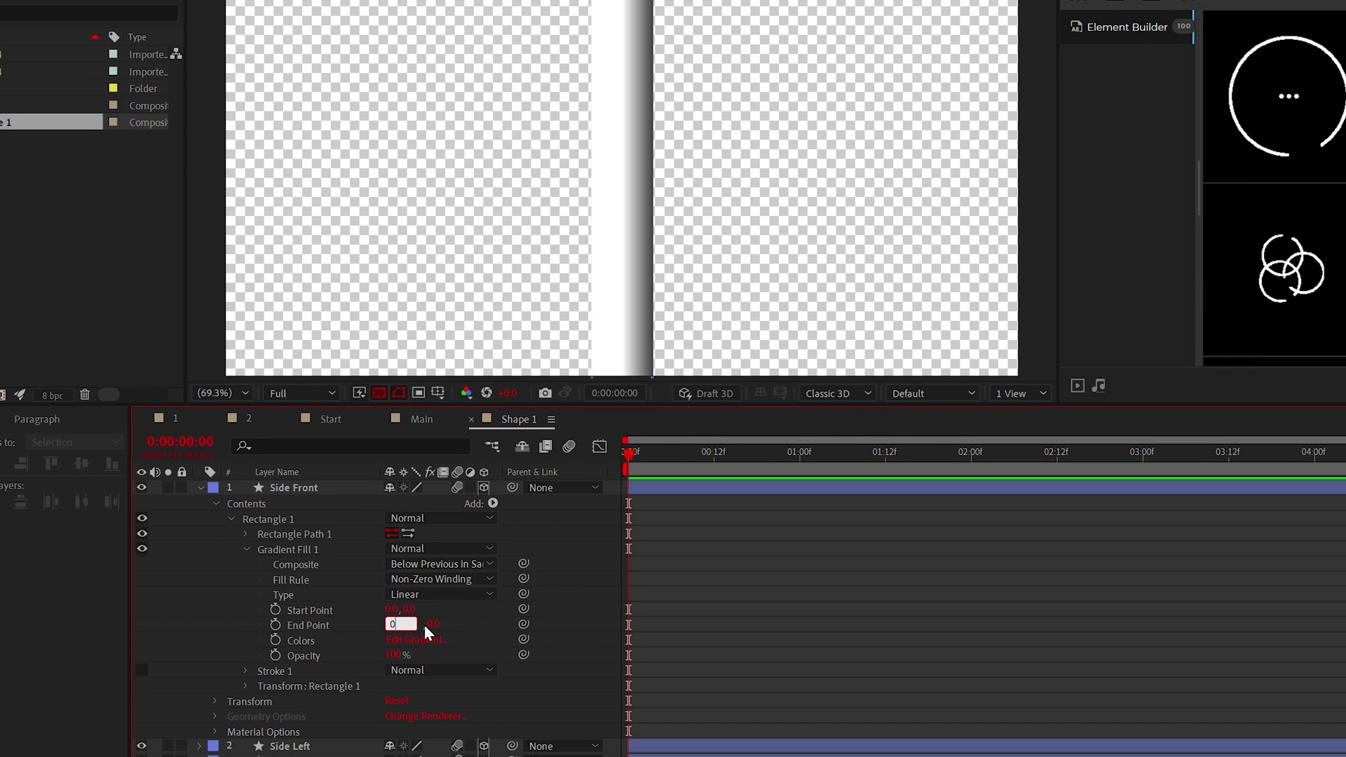
key("Return")
left_click_drag(433, 624, 534, 617)
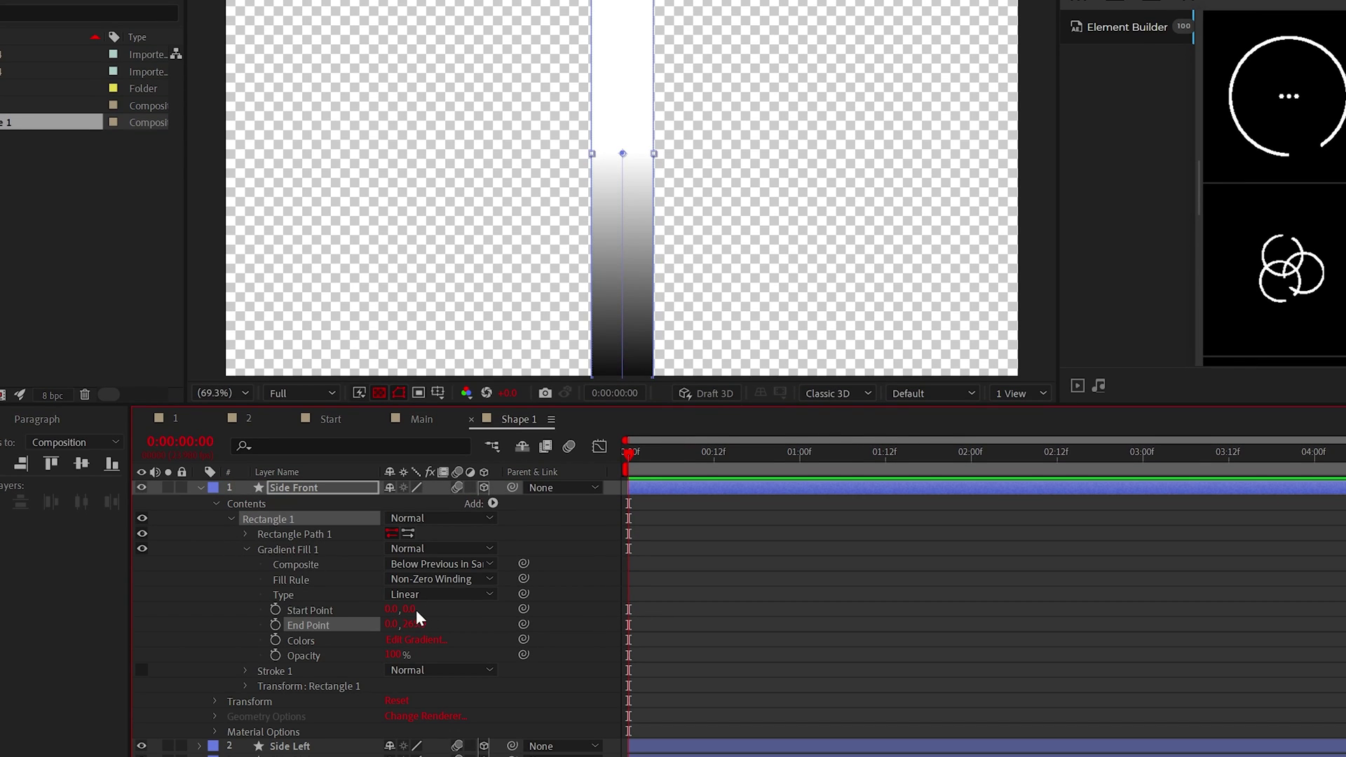
left_click_drag(416, 612, 391, 600)
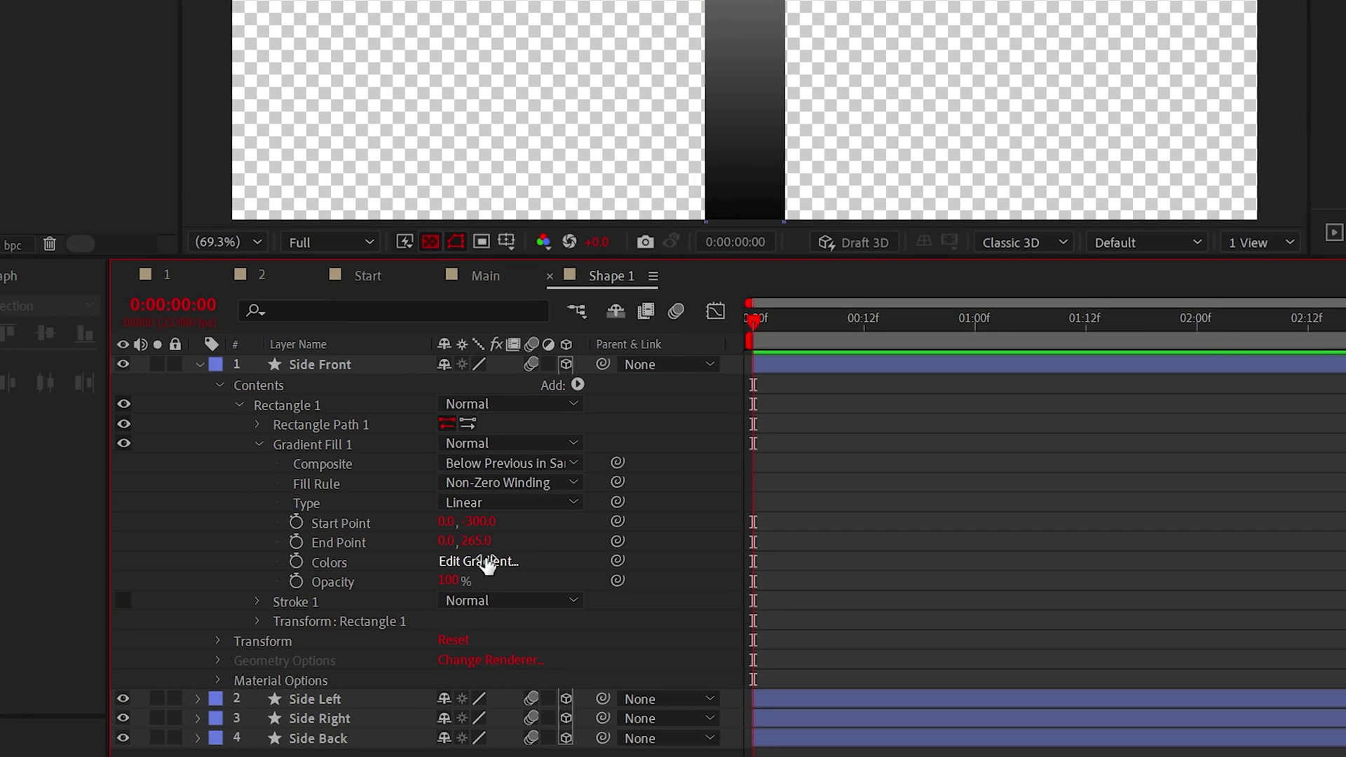
- Darken the white color stop of the Side Front gradient to gray 696969
left_click(421, 639)
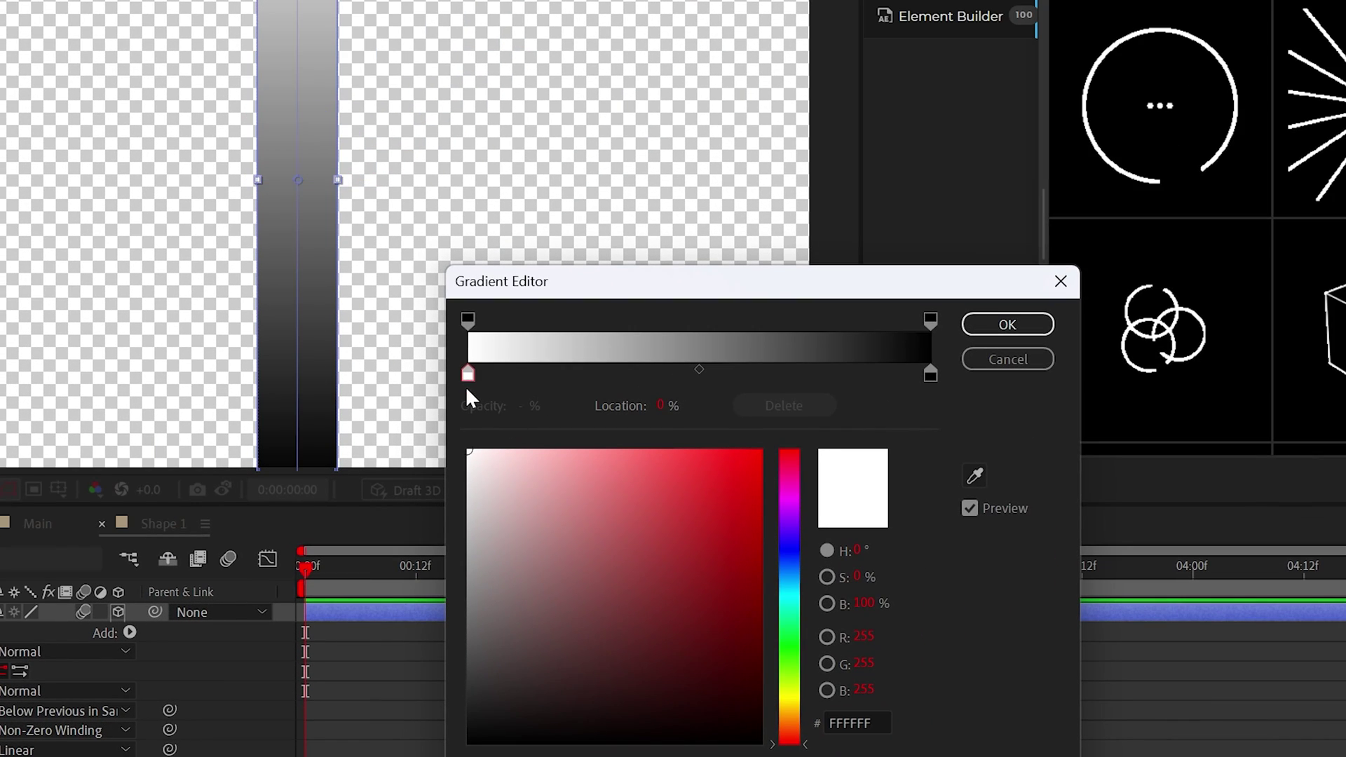
left_click_drag(470, 534, 396, 616)
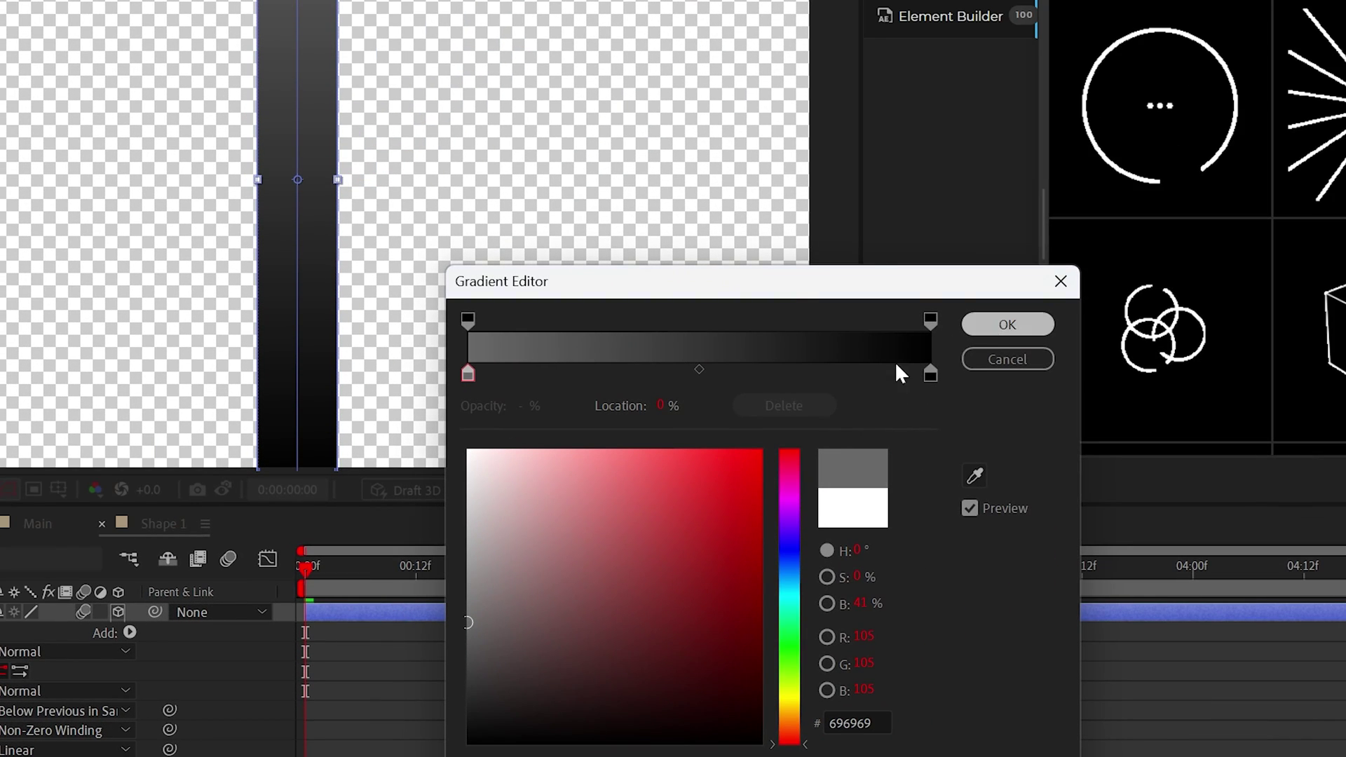
left_click(1008, 324)
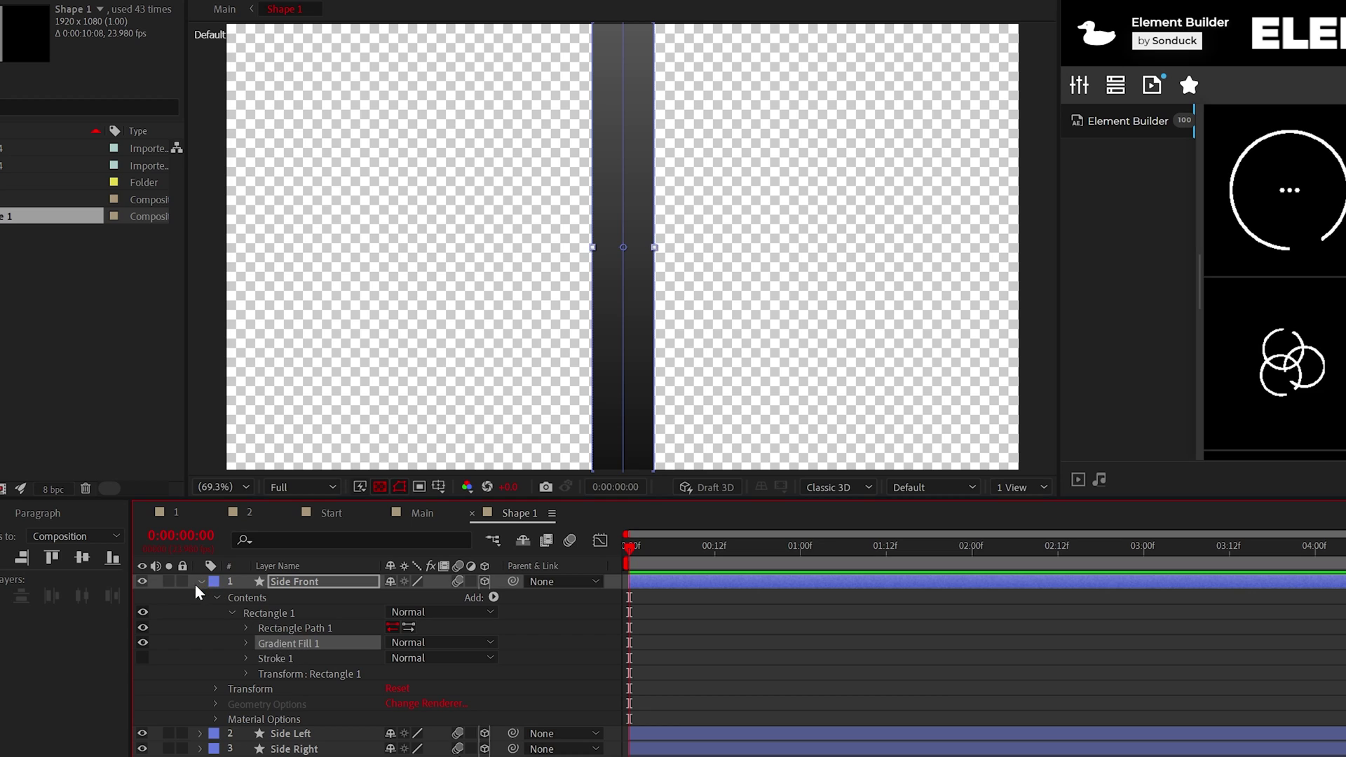
- Replace the solid fills of Side Left and Side Right with Side Front's gradient fill, placing Side Right's copy inside Rectangle 1
left_click(201, 582)
left_click(305, 676)
key("Delete")
key("ctrl+v")
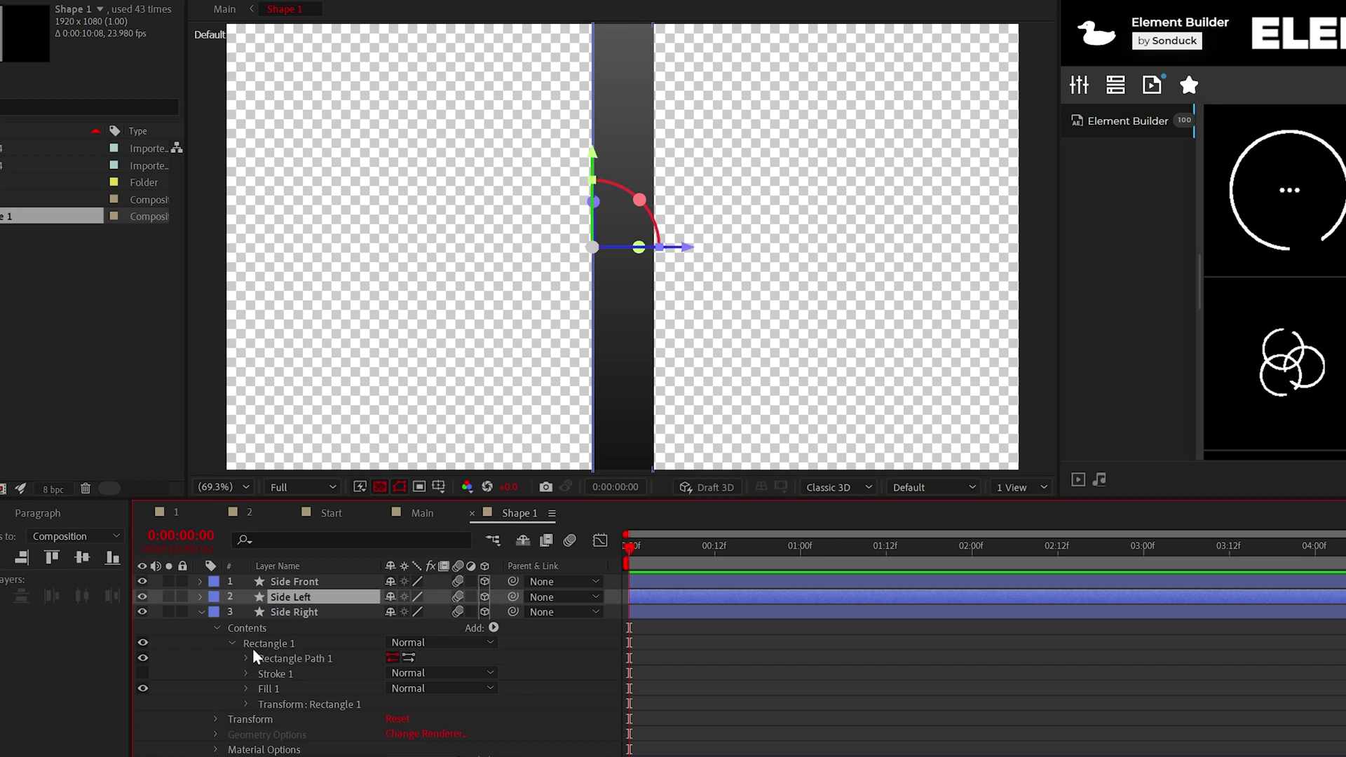
left_click(272, 689)
key("Delete")
key("ctrl+v")
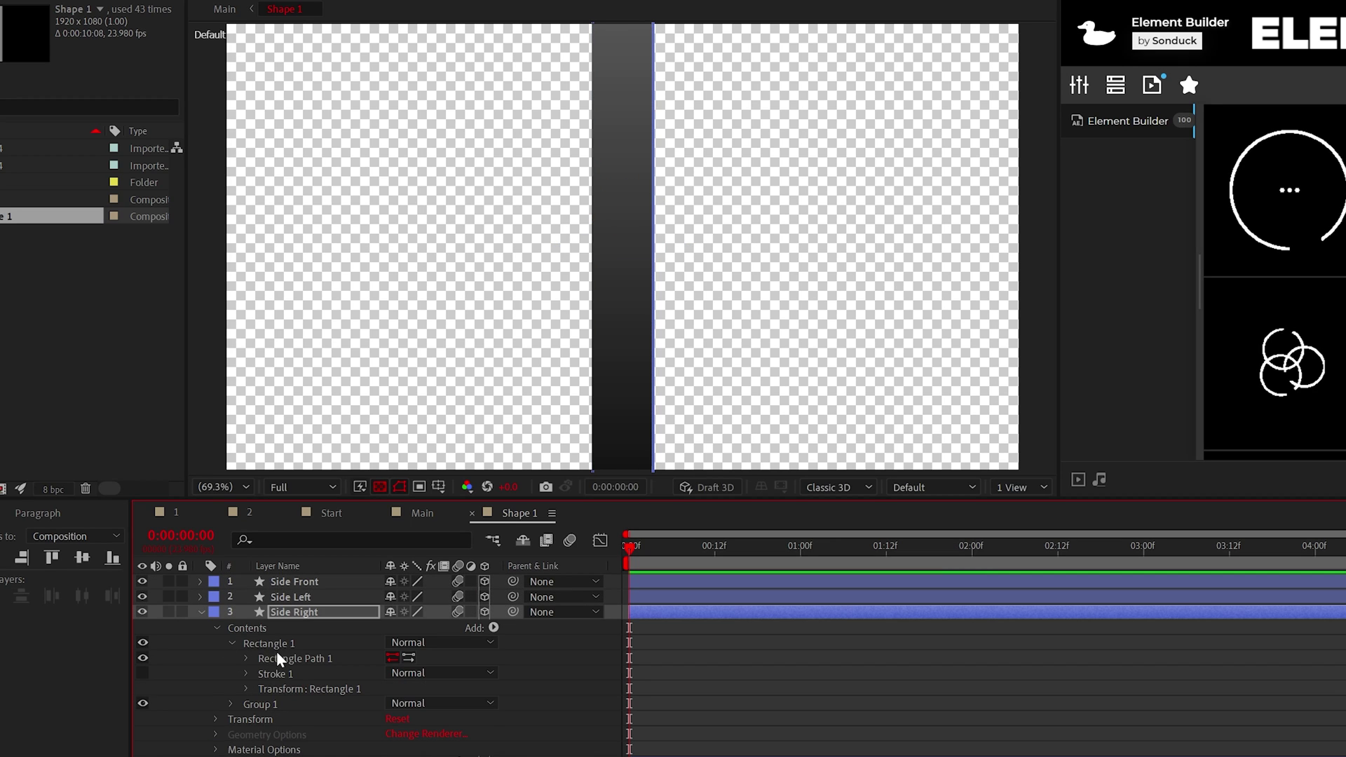
left_click_drag(263, 704, 264, 706)
left_click_drag(265, 705, 268, 666)
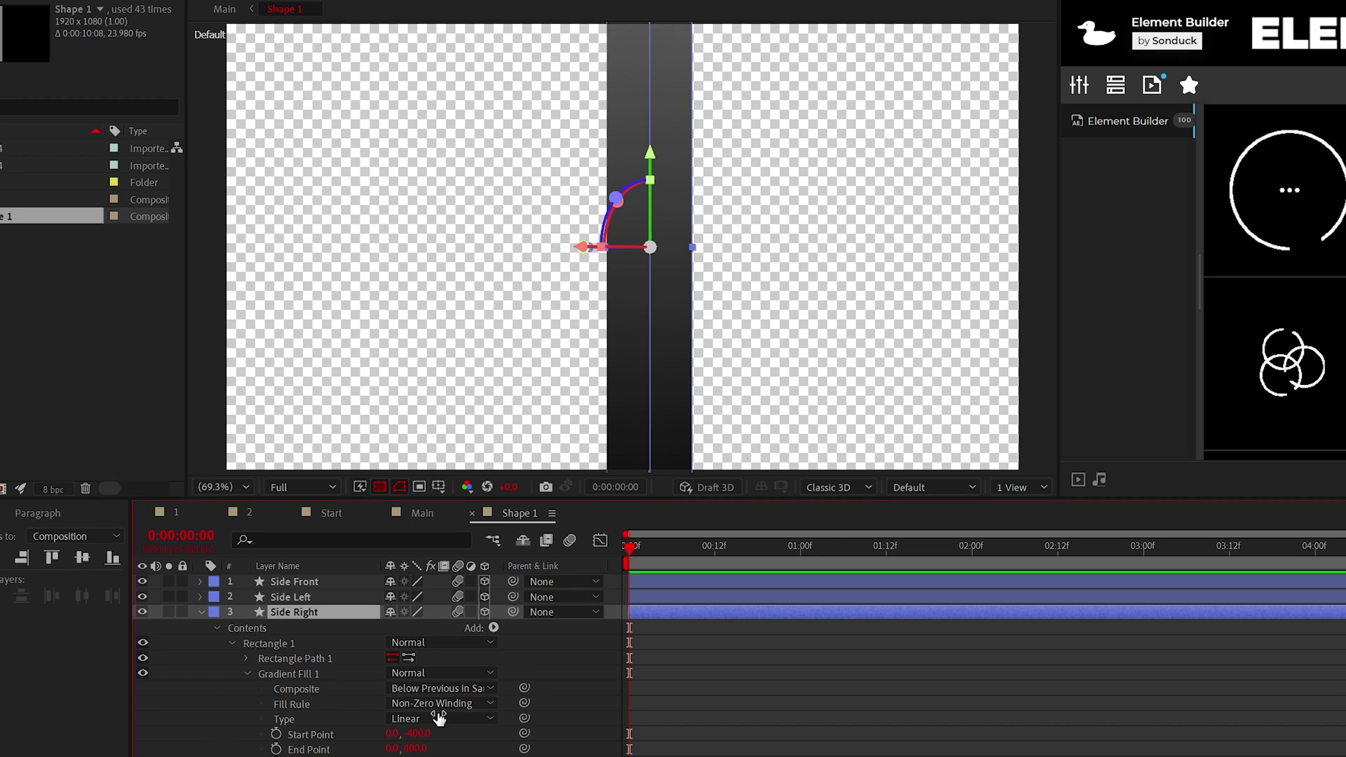
- Reverse the Side Right gradient by swapping its color stops so it runs from black to gray
left_click(426, 756)
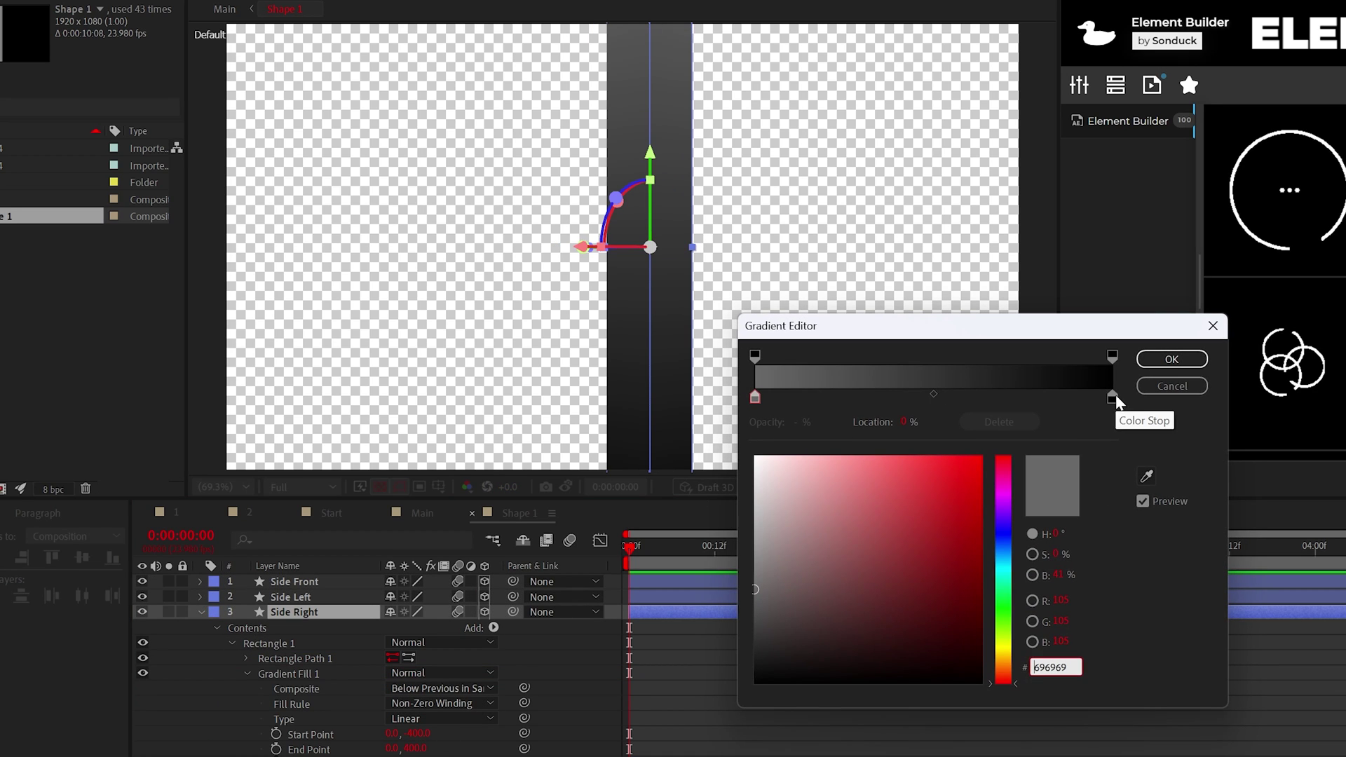
left_click_drag(1114, 399, 846, 398)
left_click_drag(757, 398, 1115, 398)
left_click_drag(847, 397, 755, 397)
left_click_drag(911, 326, 762, 226)
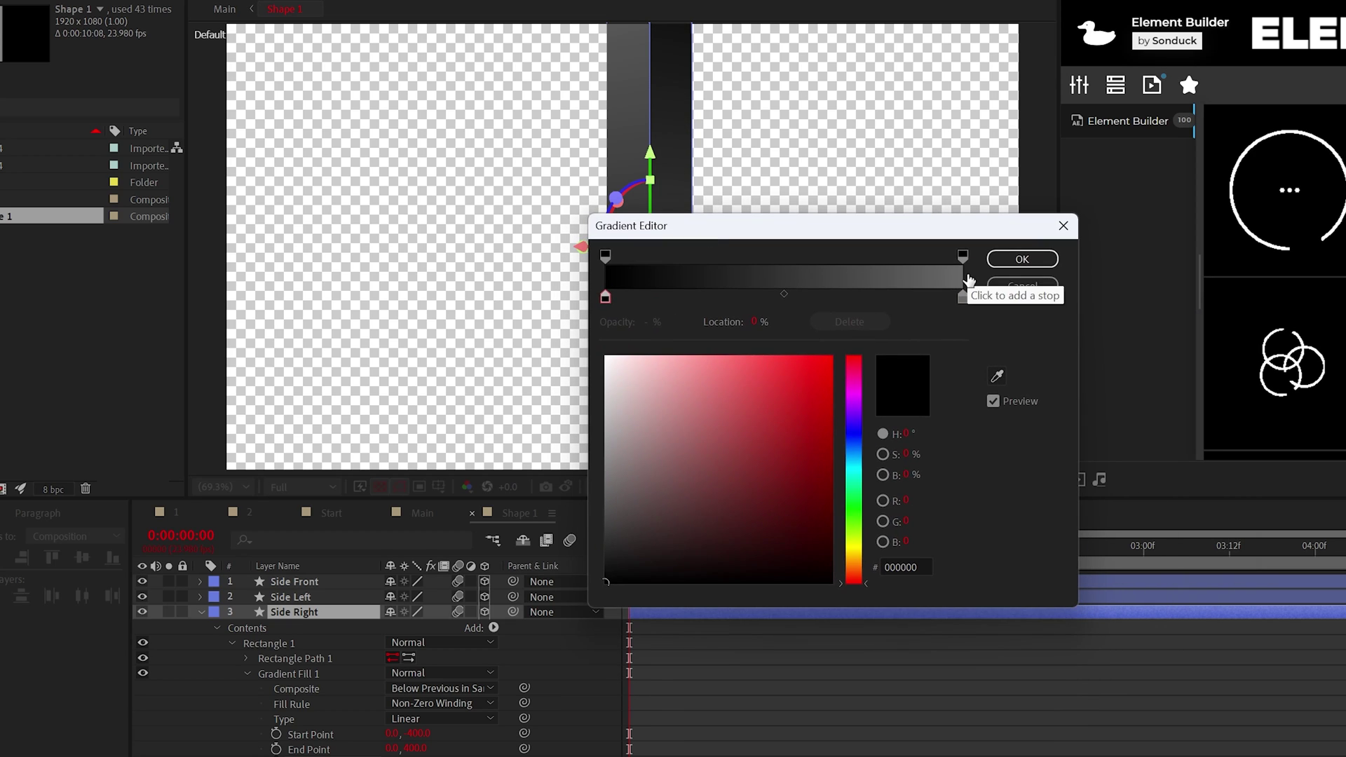
left_click(1023, 259)
- Return to the Main composition and switch its 3D renderer to Classic 3D
left_click(226, 8)
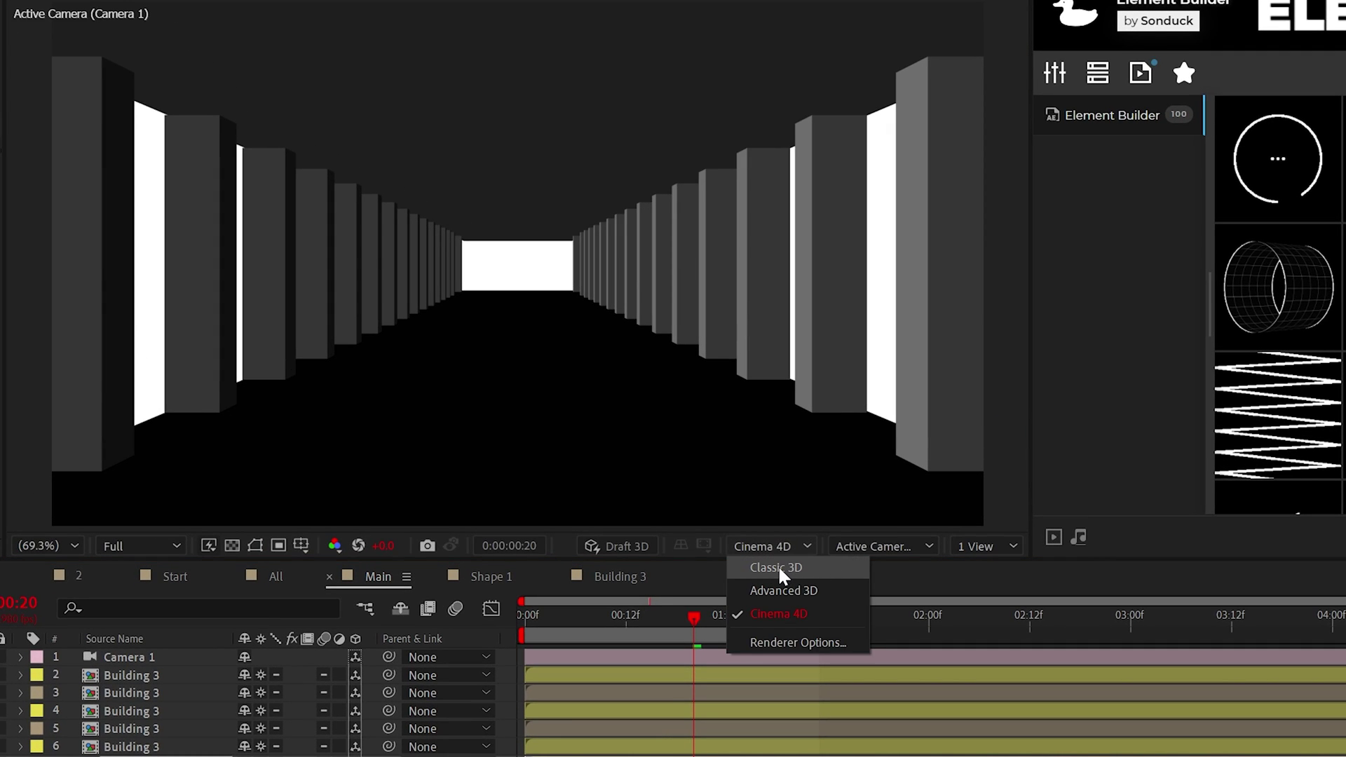
left_click(776, 567)
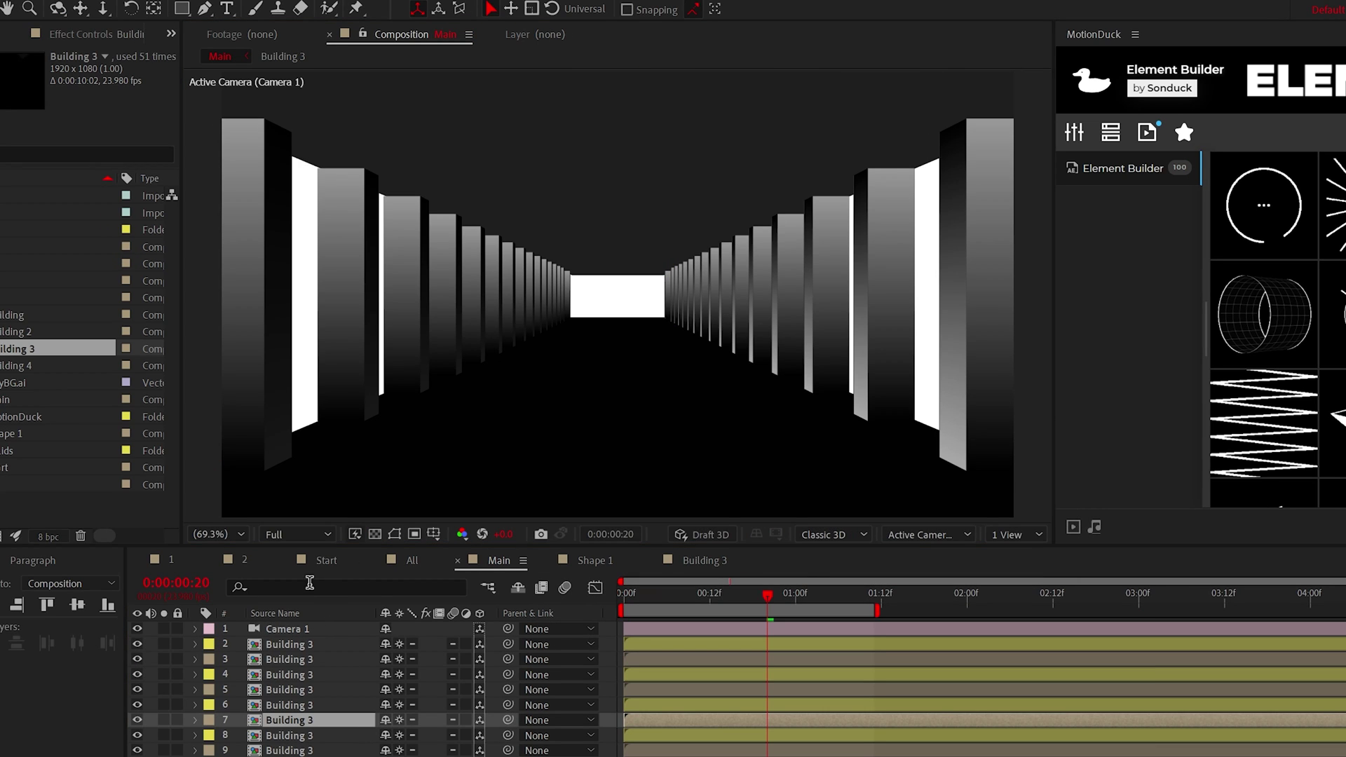
- Add an adjustment layer above Camera 1 and apply the Noise effect at 12% with color noise turned off
left_click(351, 644)
left_click(88, 7)
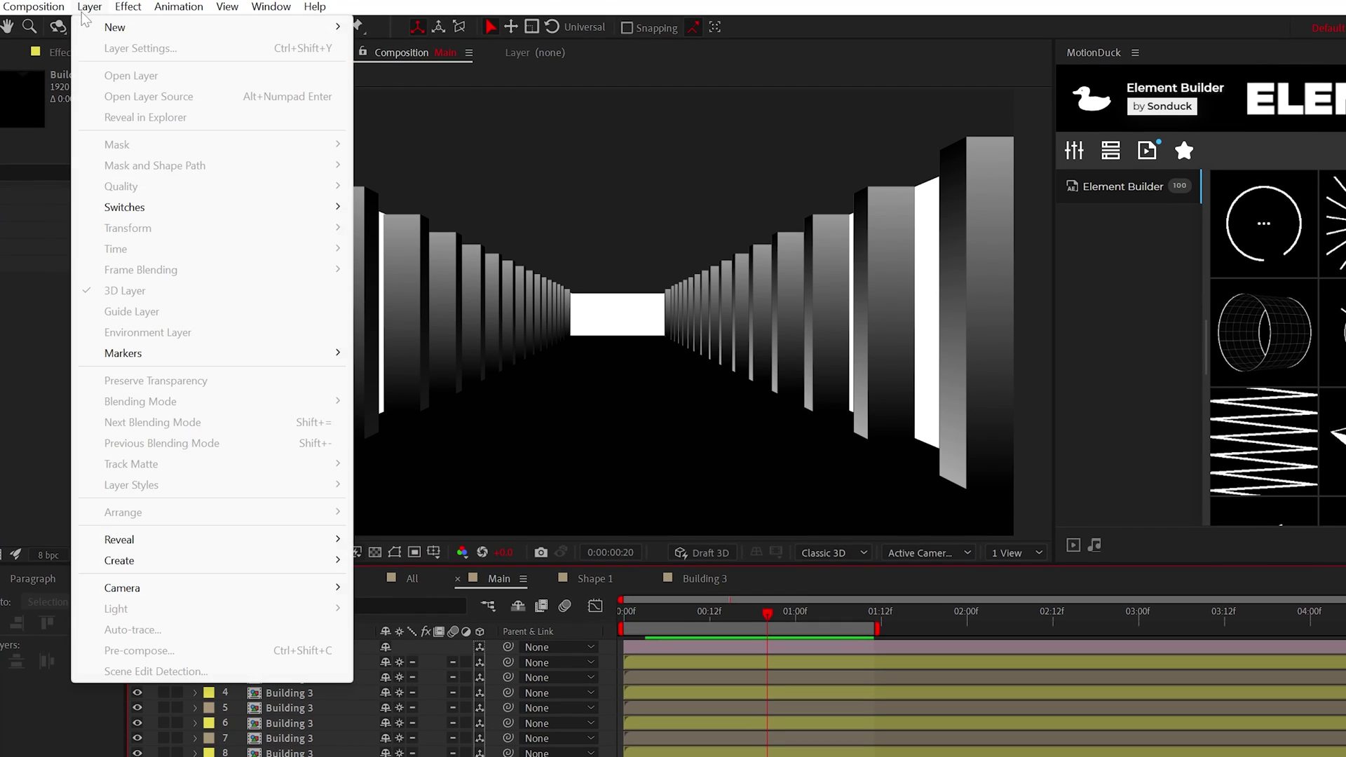
mouse_move(116, 27)
left_click(411, 159)
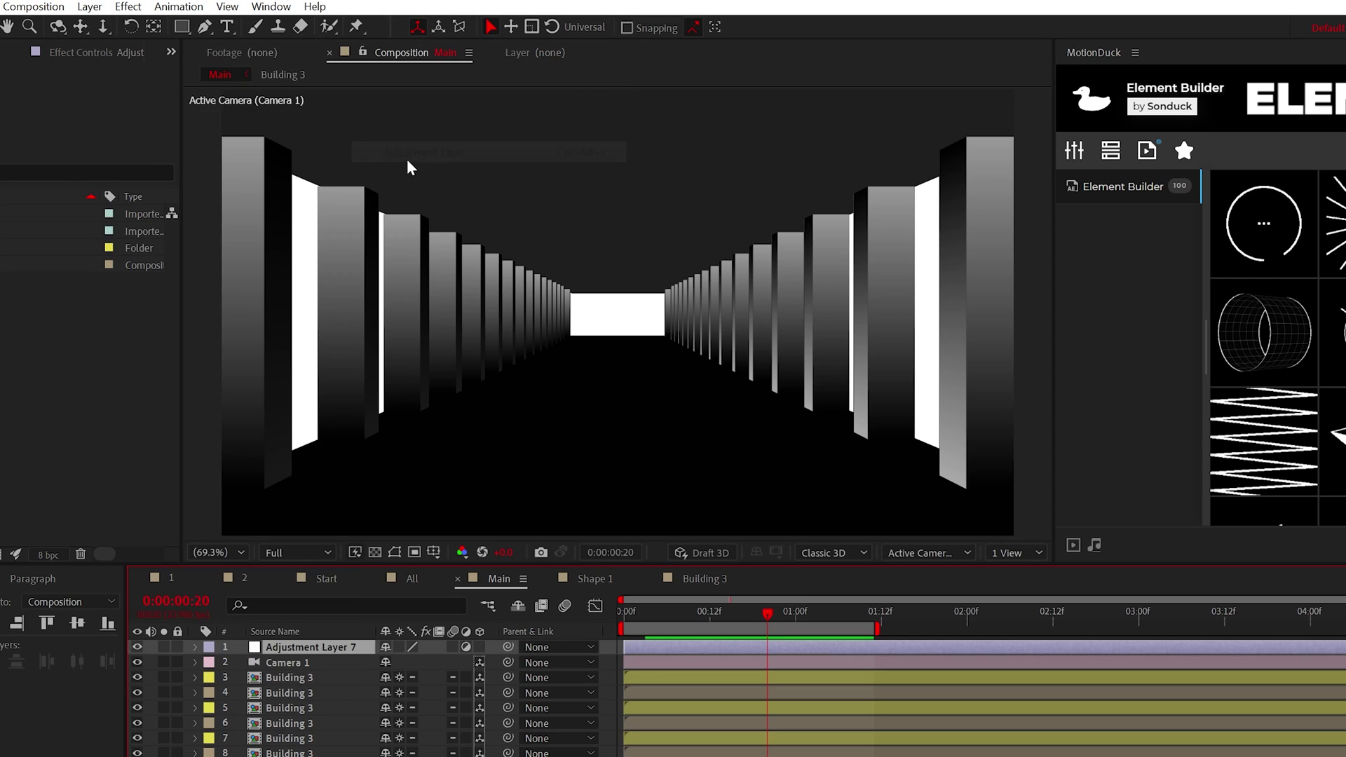
left_click(128, 7)
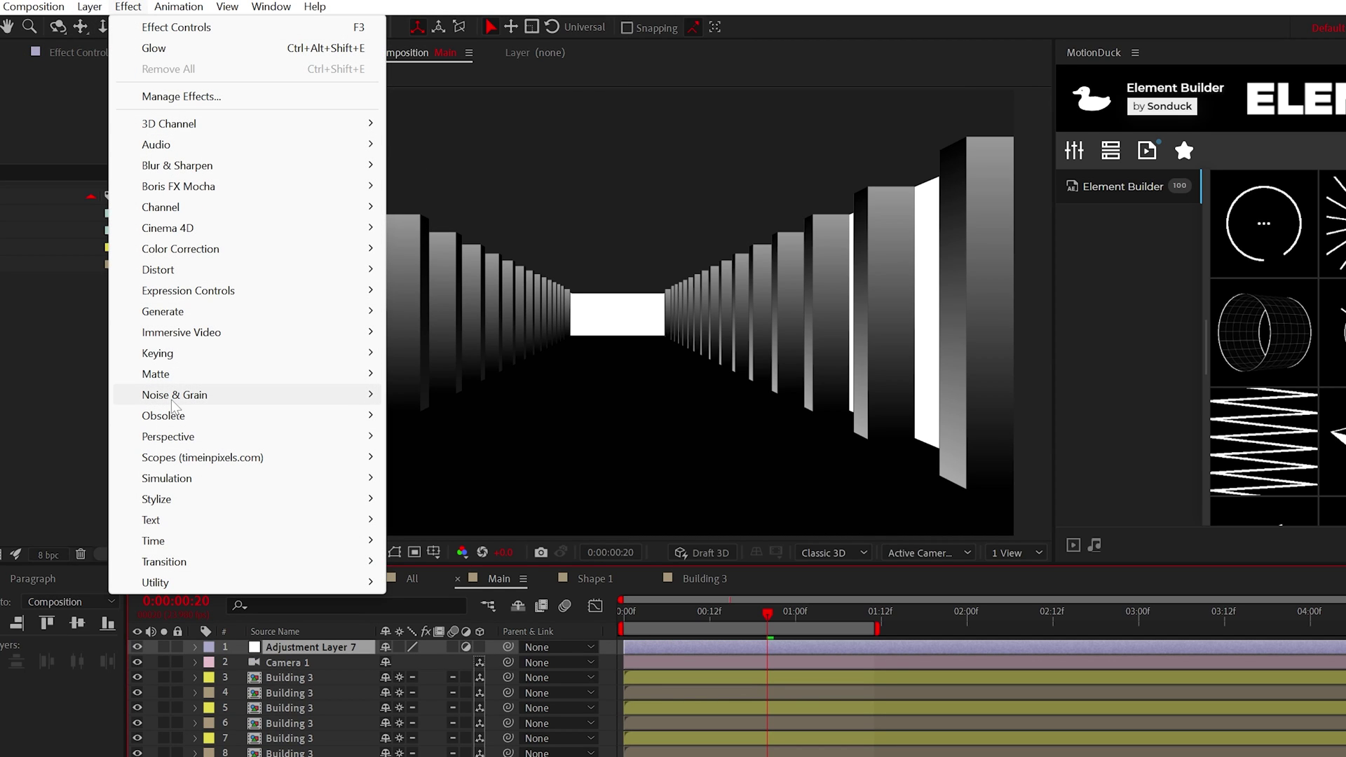
mouse_move(174, 396)
left_click(449, 519)
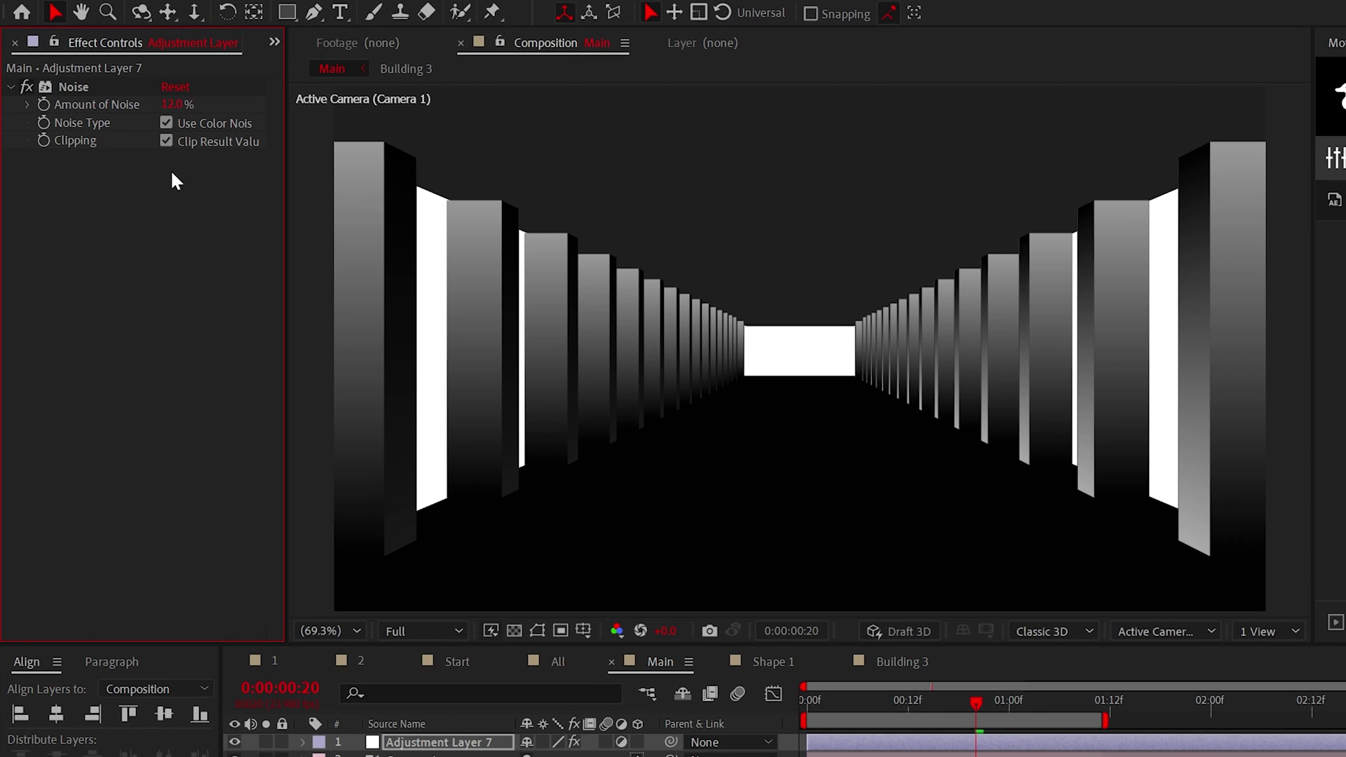
- Apply the Posterize effect to the adjustment layer with a Level of 10
left_click(221, 1)
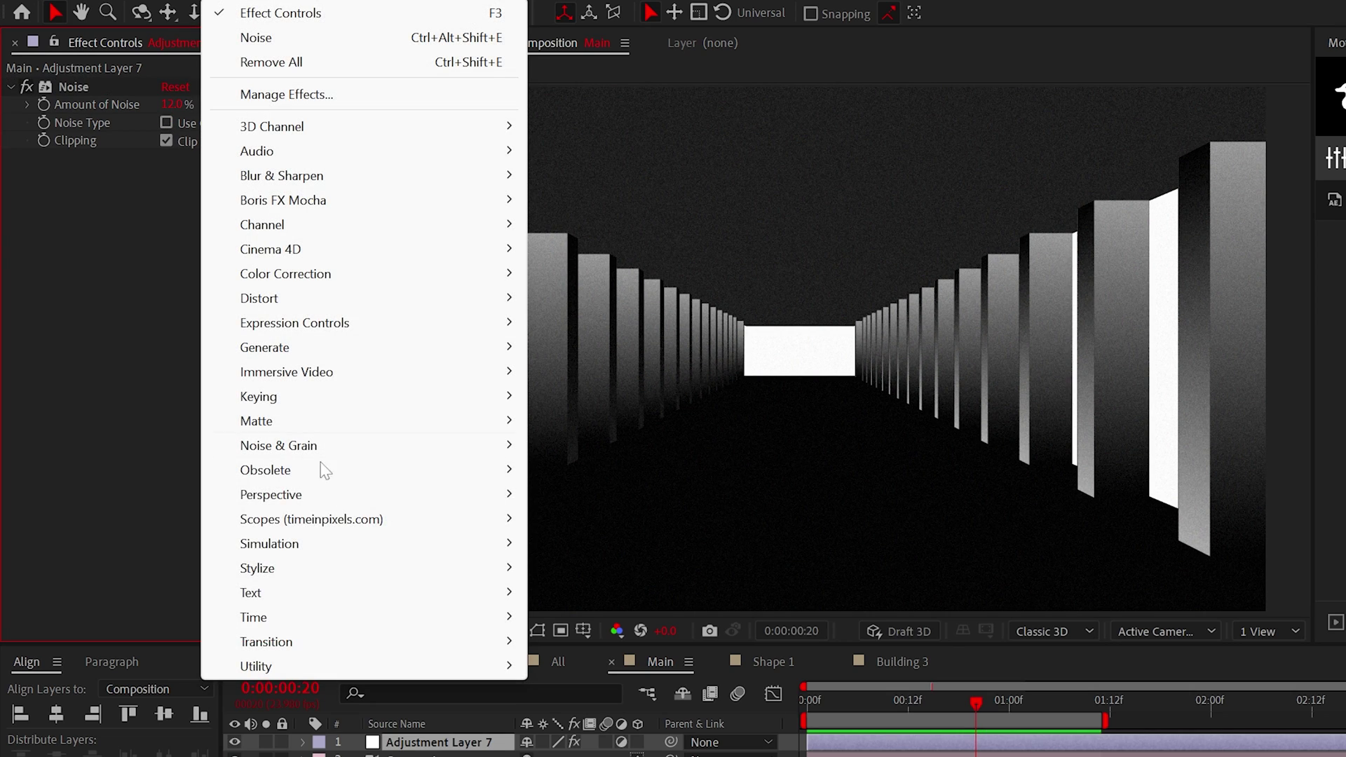
mouse_move(315, 566)
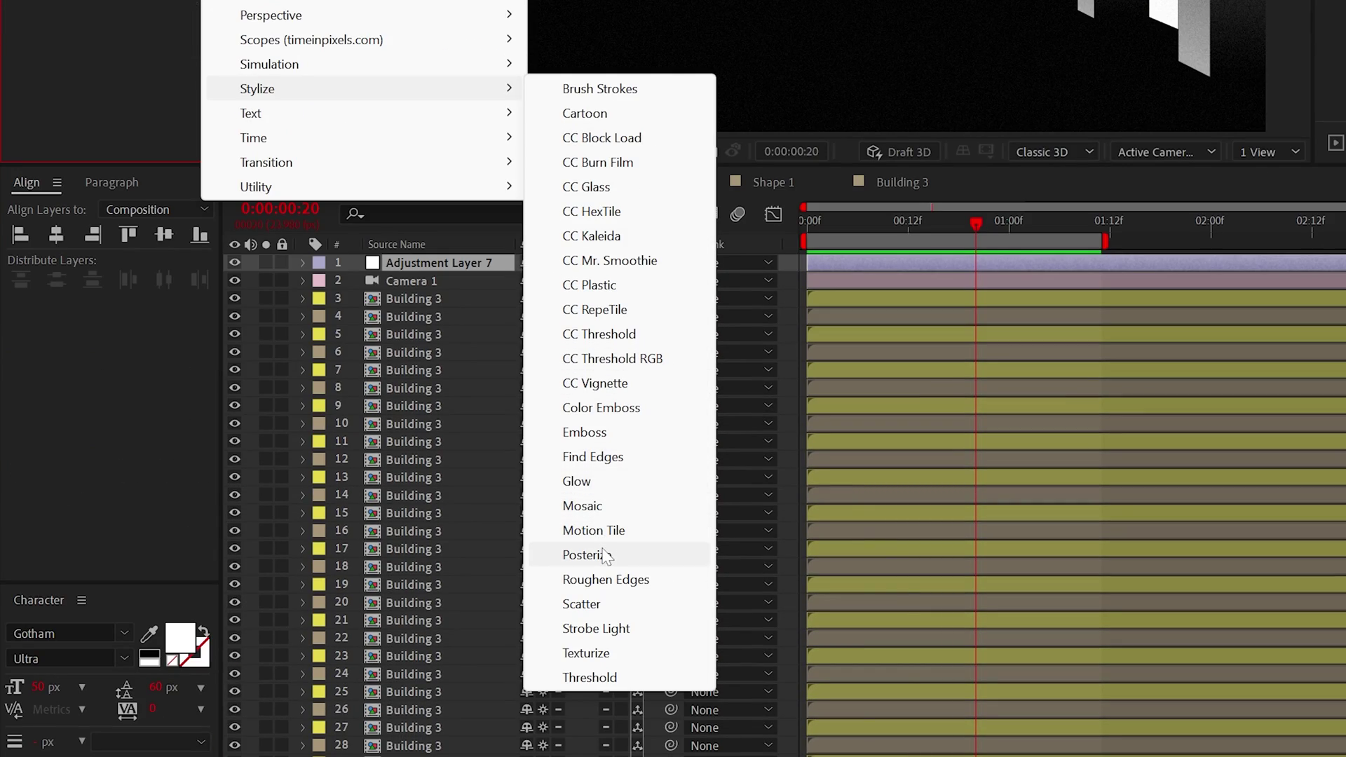
left_click(605, 555)
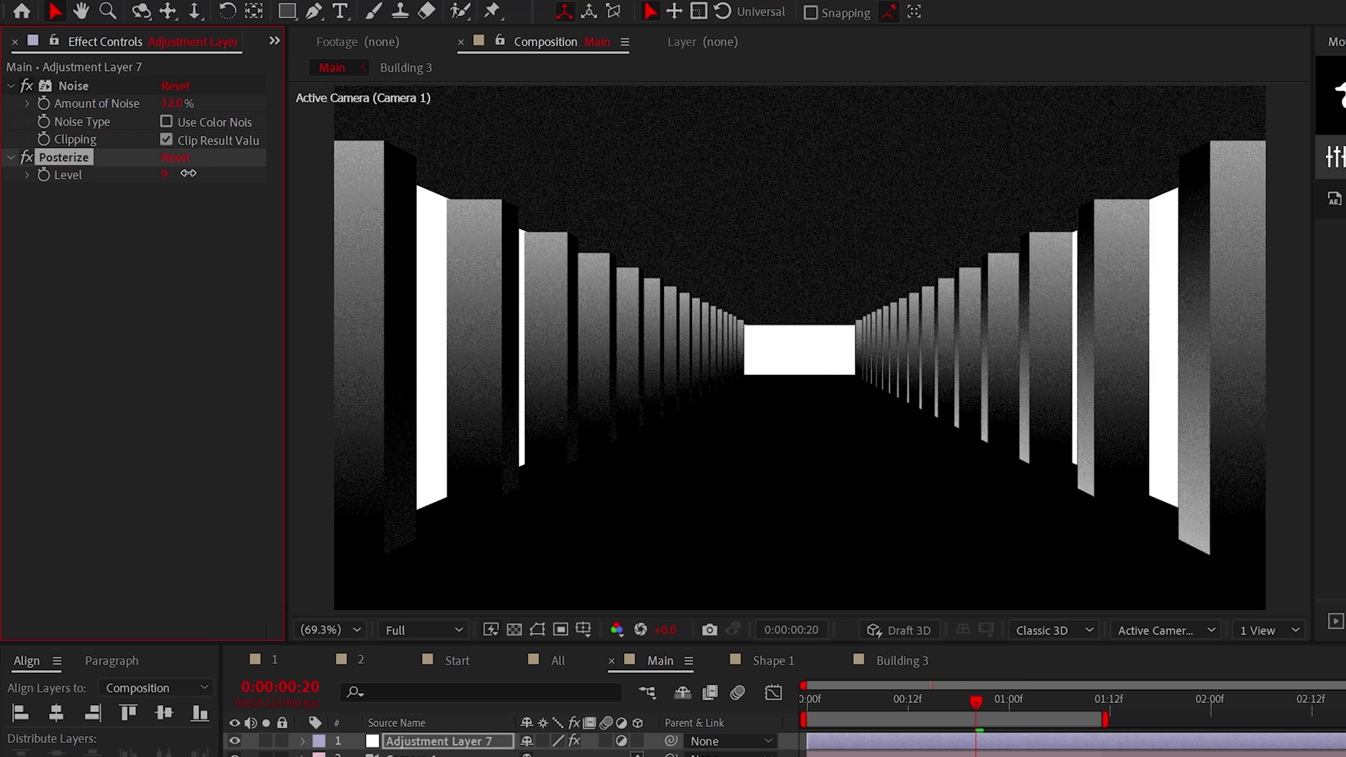
- Apply the Posterize Time effect to the adjustment layer at a frame rate of 12 and preview the animation
left_click(225, 5)
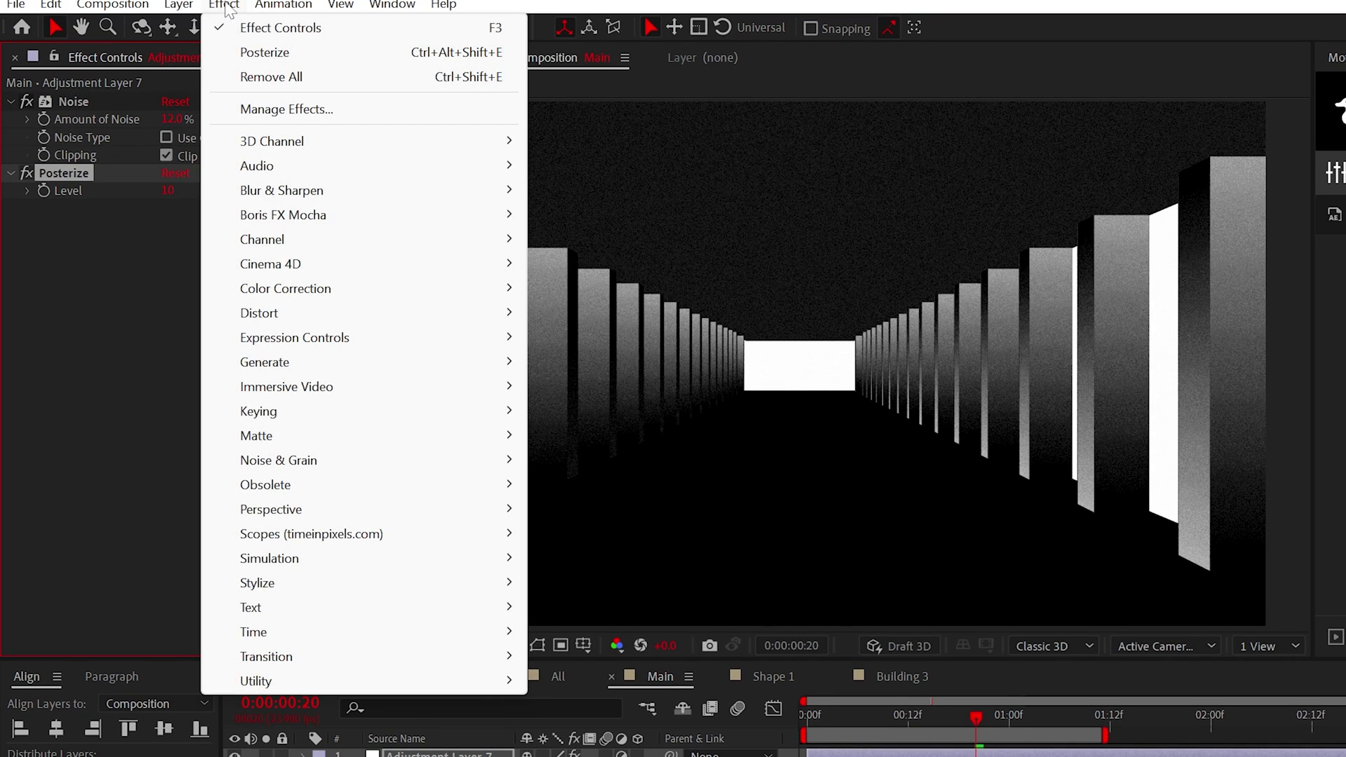
mouse_move(256, 631)
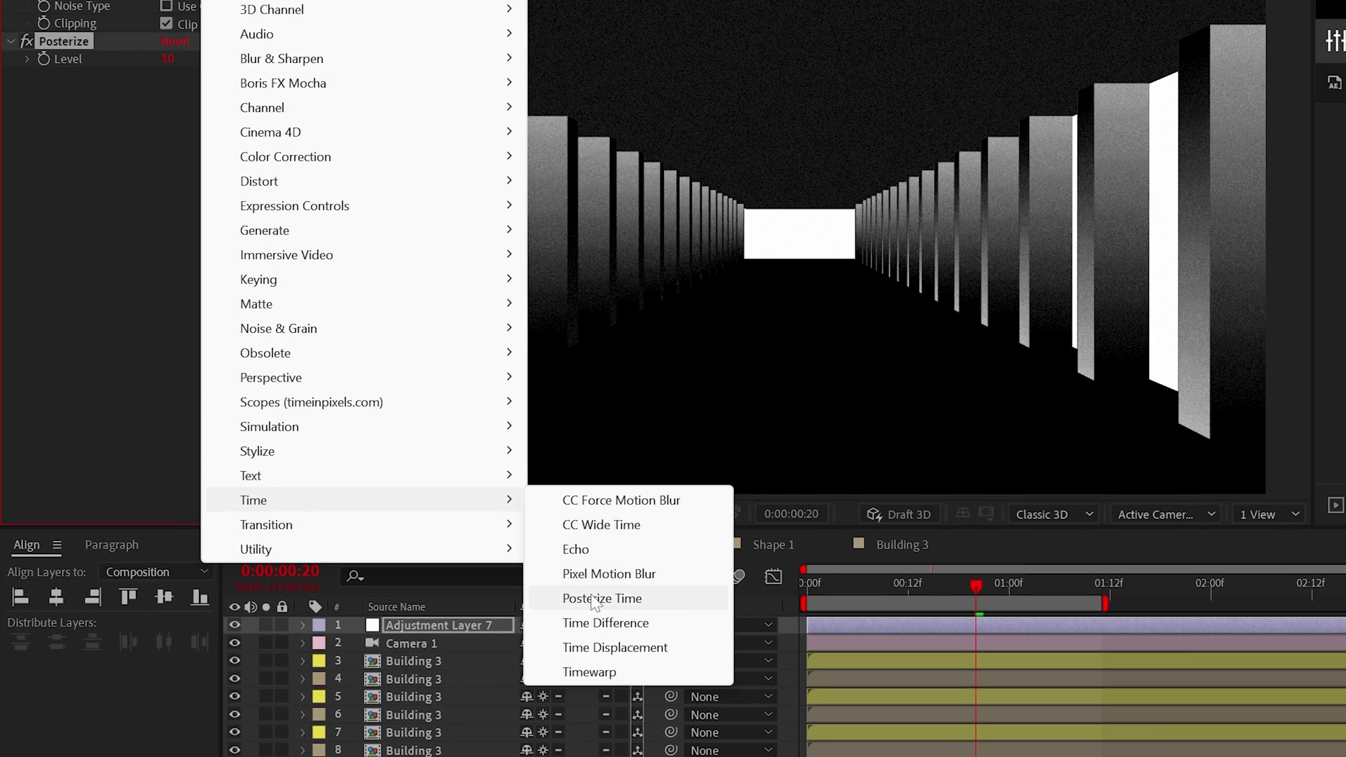
left_click(595, 599)
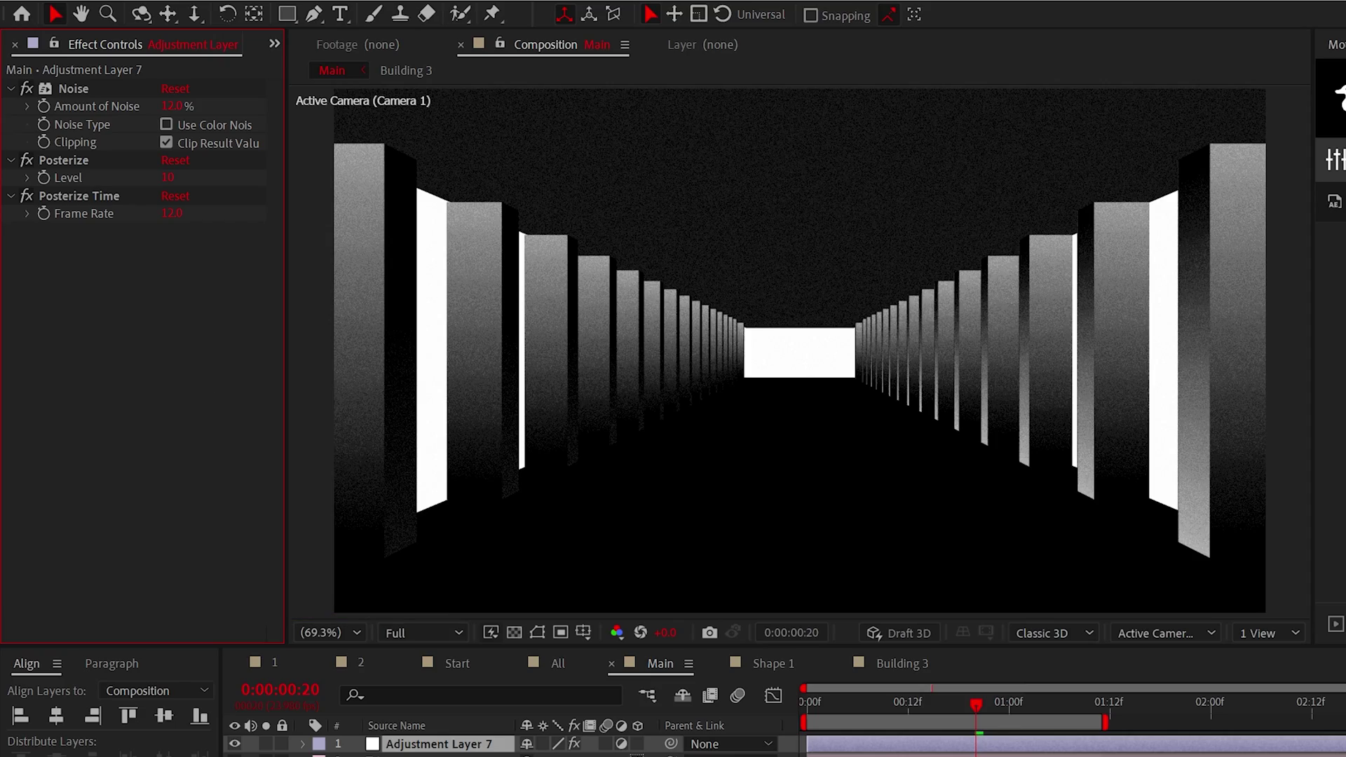
key("space")
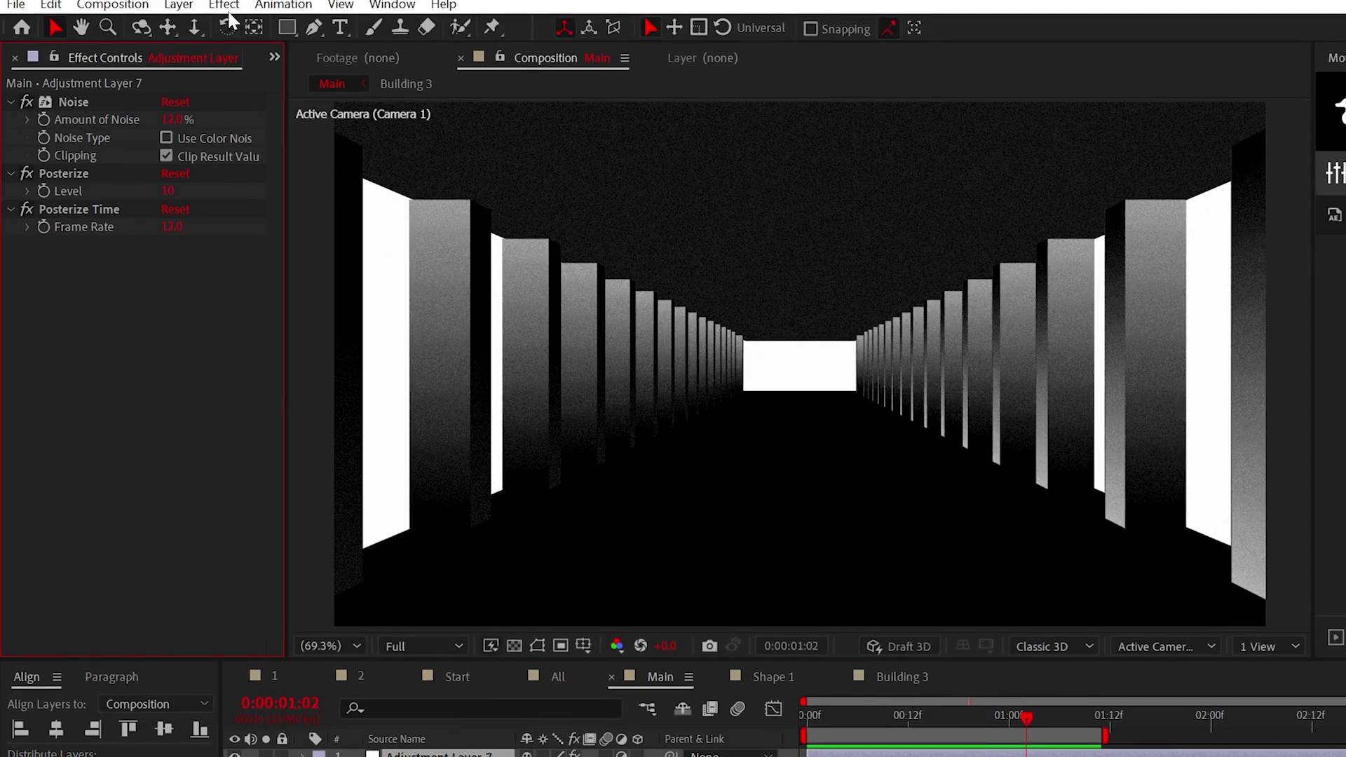
- Apply the Glow effect to the adjustment layer and set the Glow Radius to 50
left_click(225, 6)
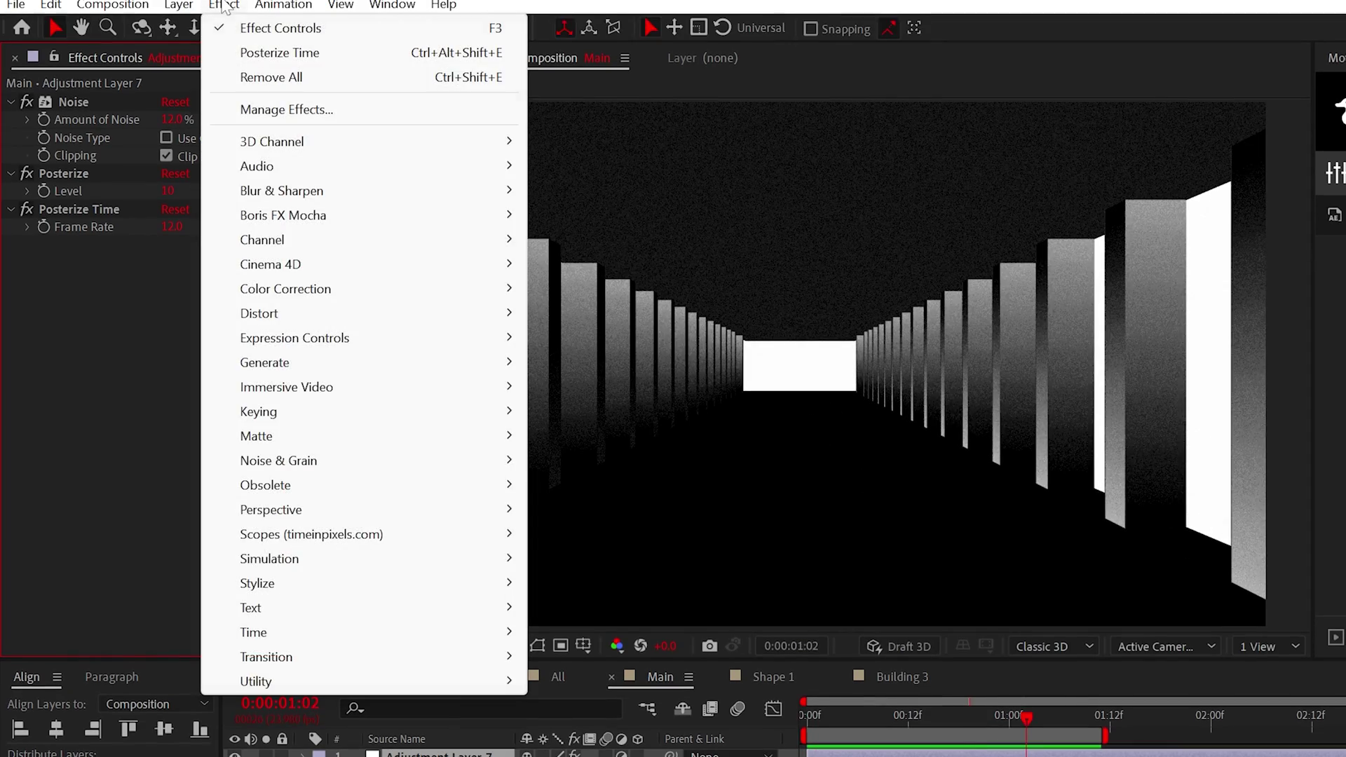
mouse_move(290, 585)
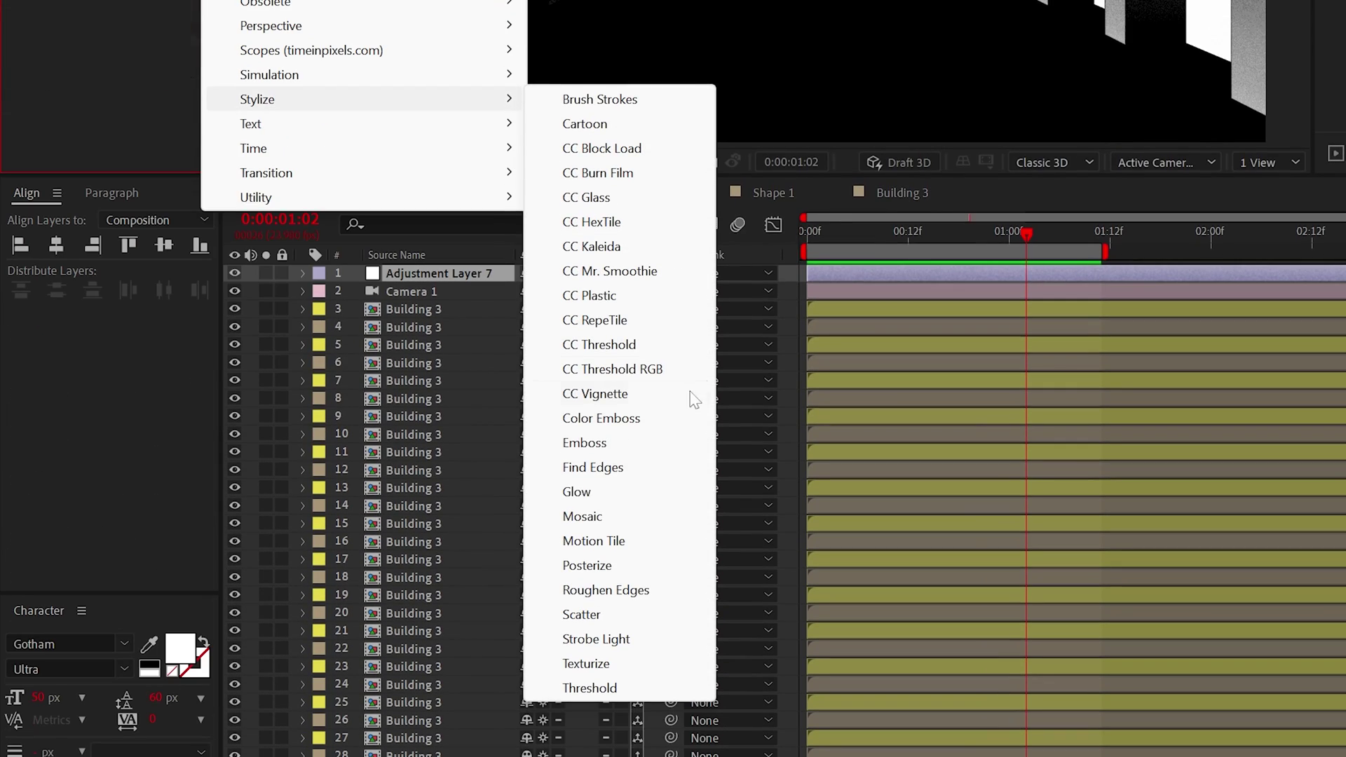
left_click(593, 492)
left_click(172, 283)
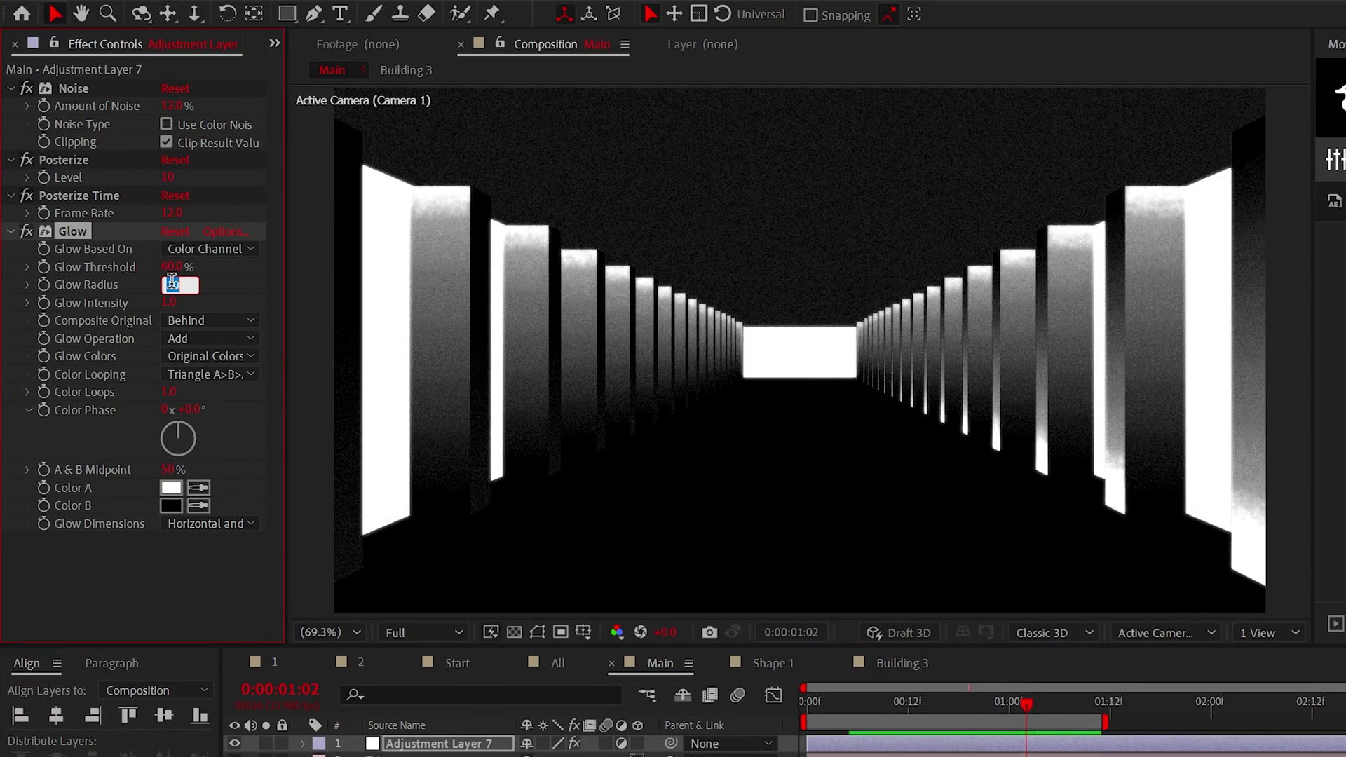
type("50")
key("Return")
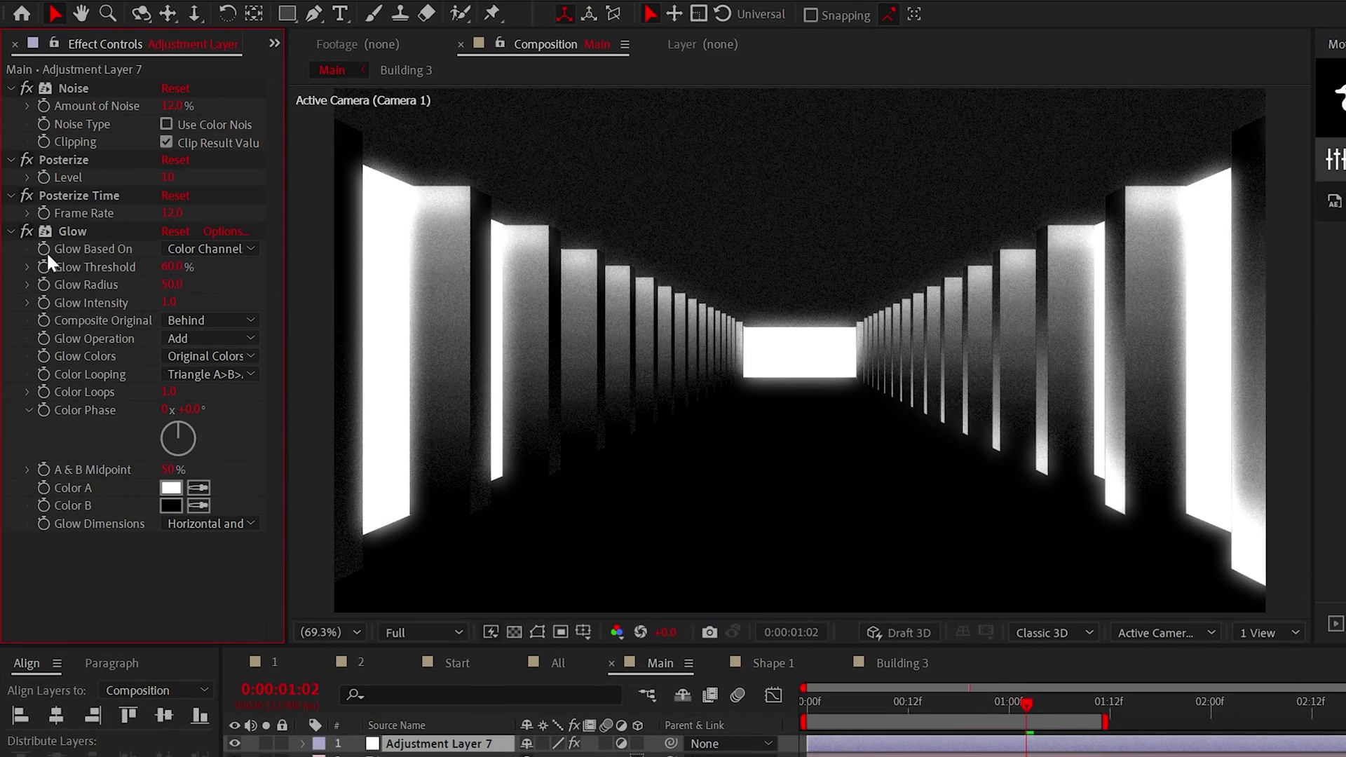
- Duplicate the Glow effect on the adjustment layer and set the copy's Glow Radius to 1000
left_click(65, 233)
key("ctrl+d")
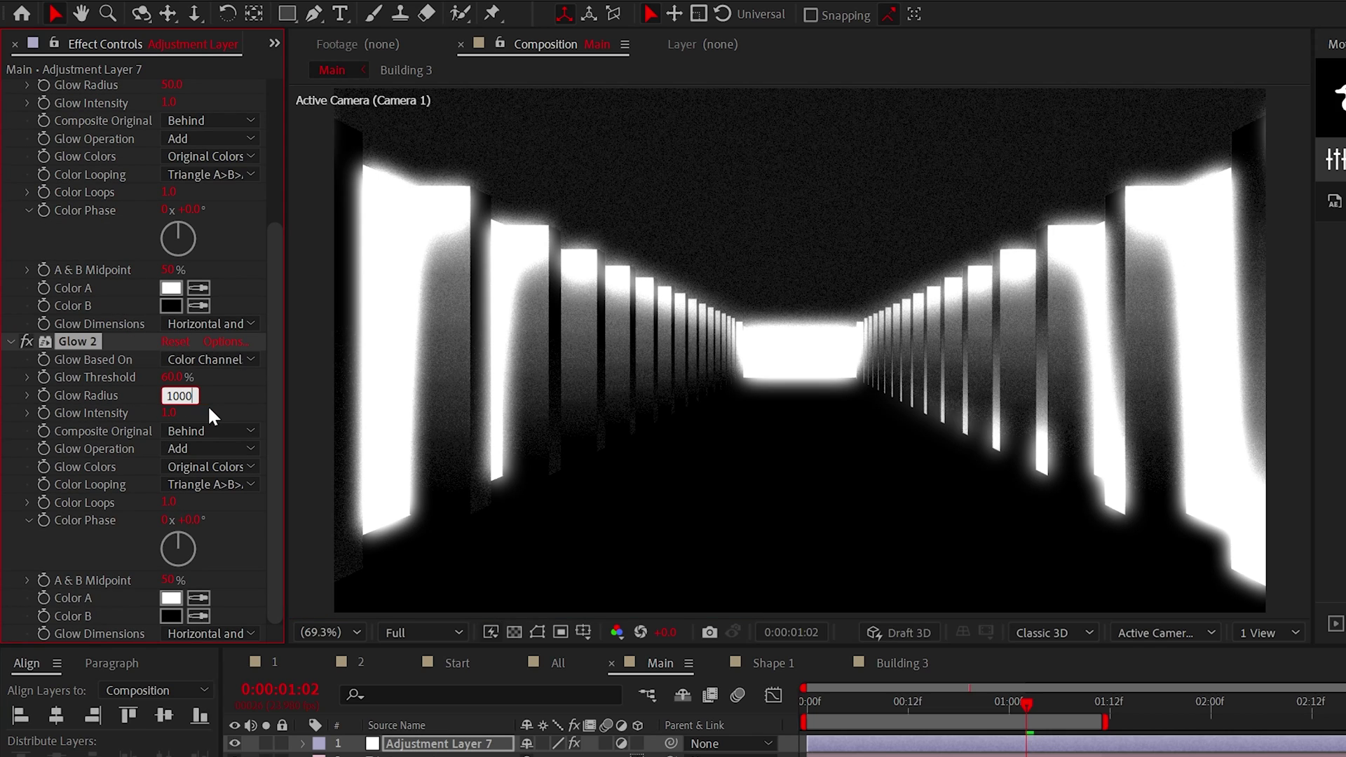
type("1000")
key("Return")
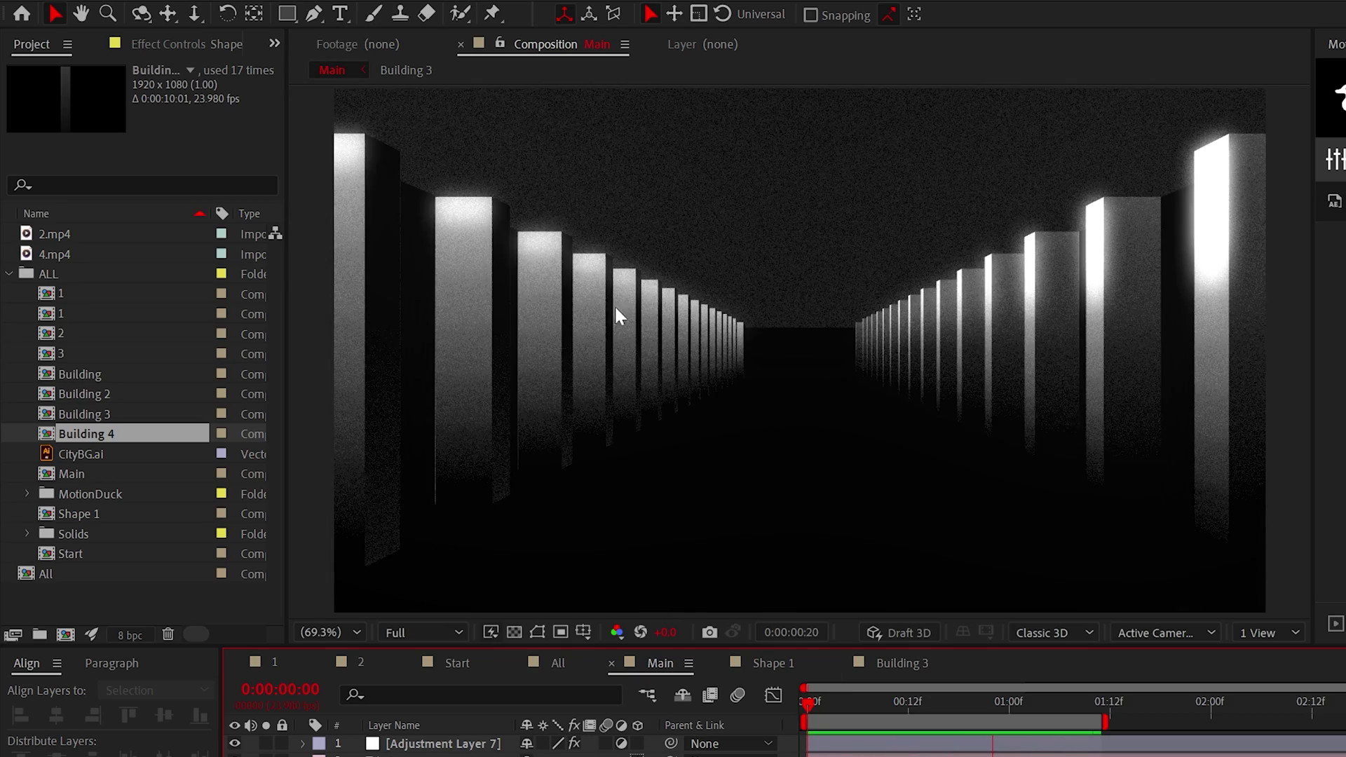
- Create a new white solid layer in the Main composition
left_click(179, 11)
mouse_move(196, 37)
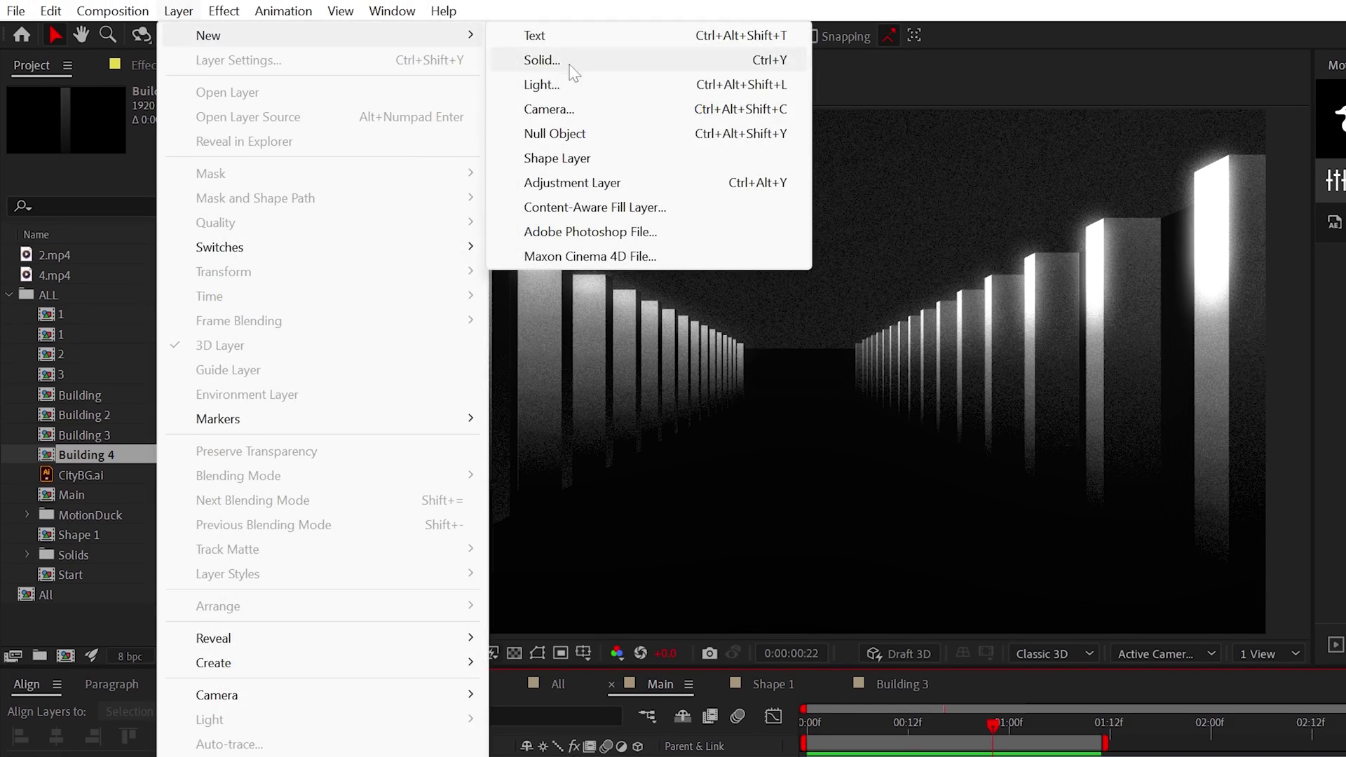
left_click(544, 60)
left_click(351, 685)
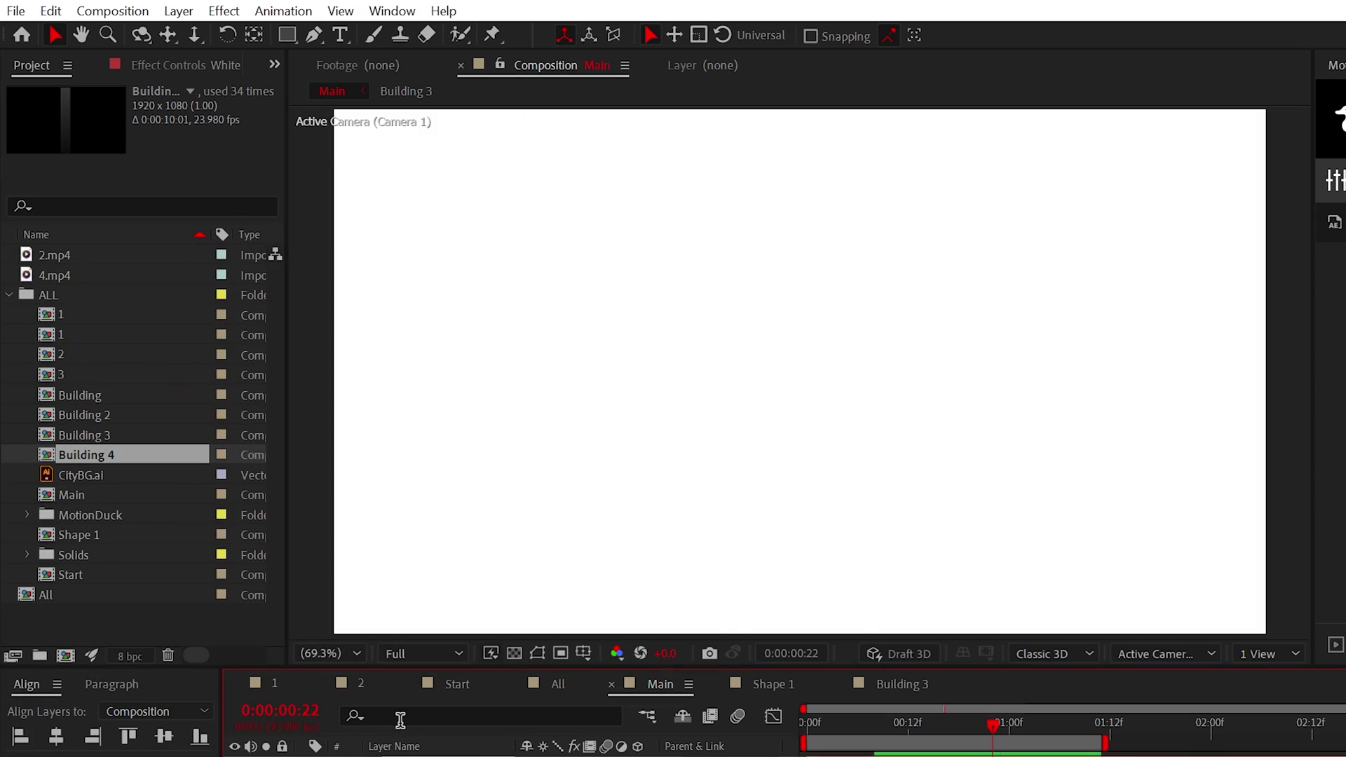
- Apply Gradient Ramp to the white solid, running the ramp horizontally from its left edge to its right edge, and swap the colors
left_click(224, 11)
mouse_move(269, 375)
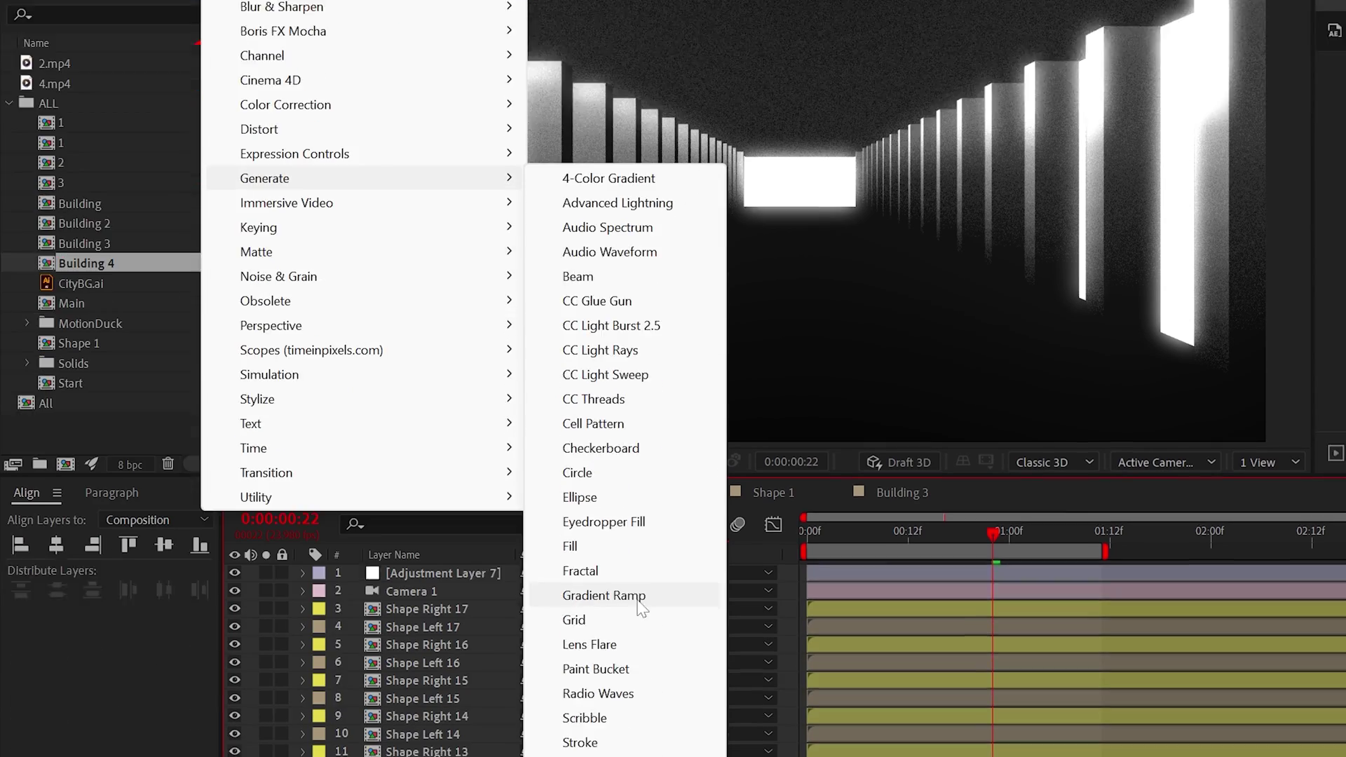
left_click(691, 594)
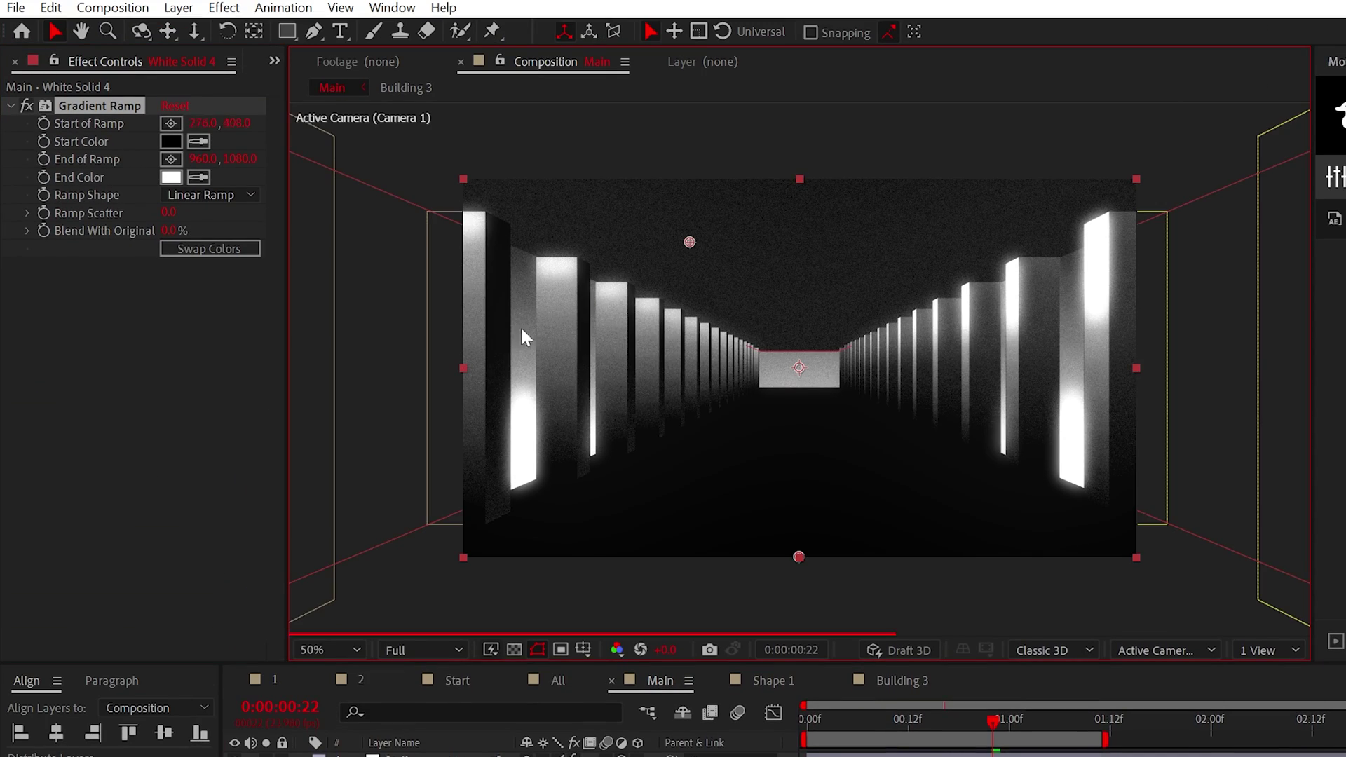
left_click_drag(689, 242, 459, 386)
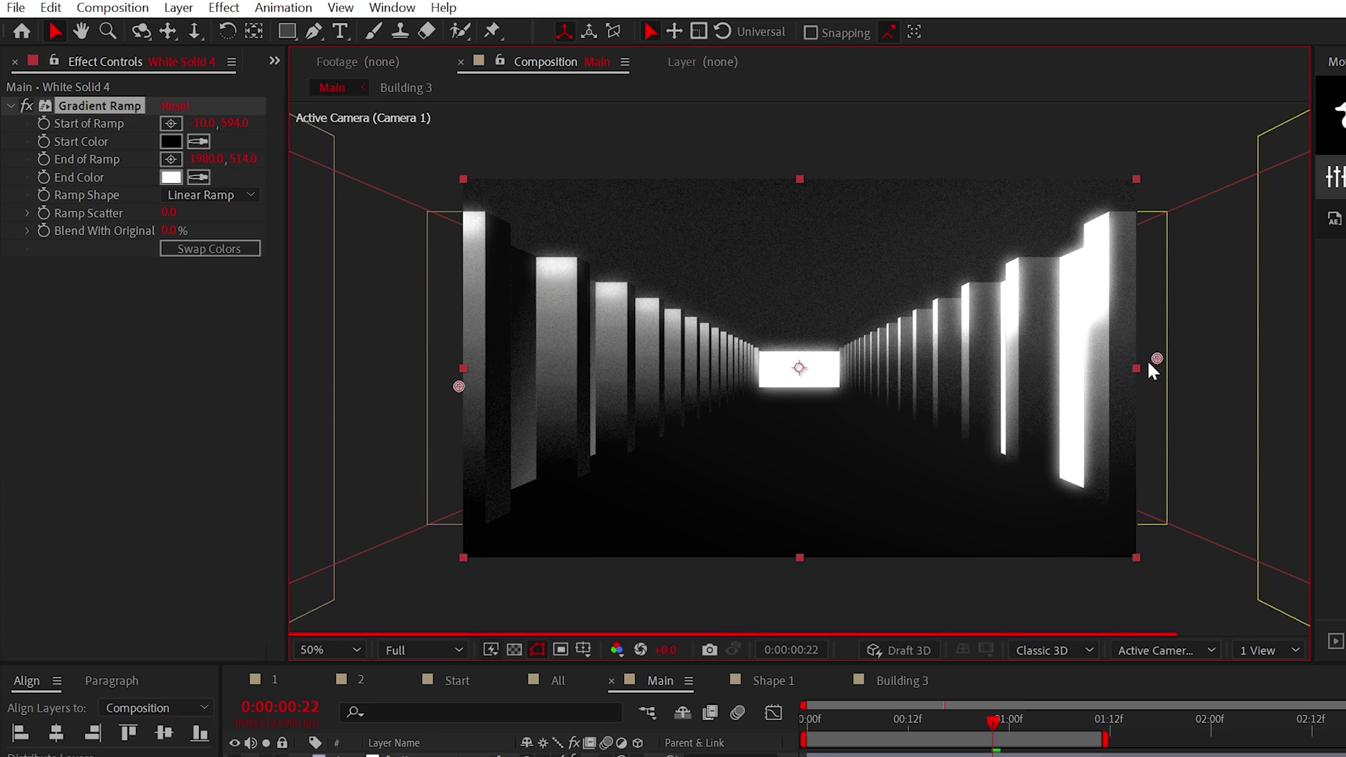
left_click_drag(1150, 363, 1131, 371)
left_click(193, 250)
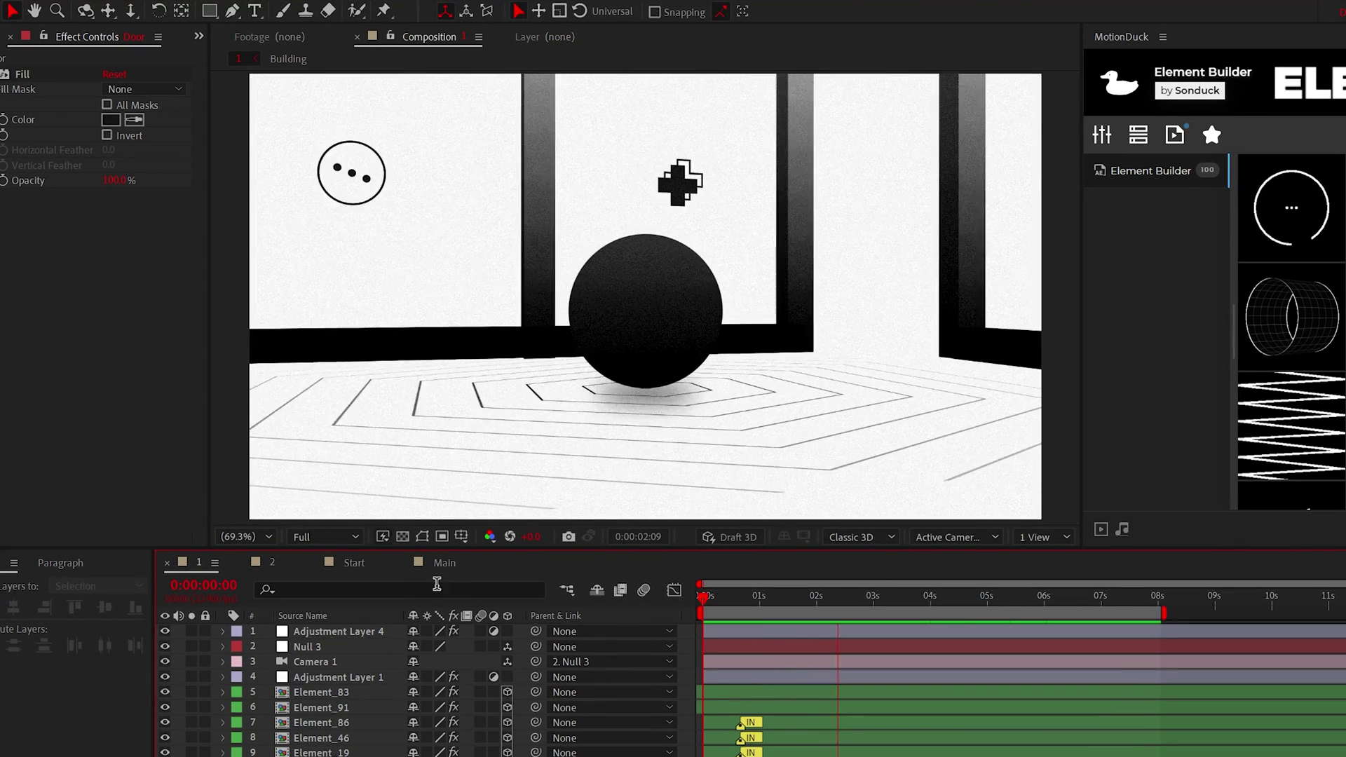
- Open the Start composition and examine the Background, Waves Floor and Sphere layers' effects and the Sphere's Position keyframes
left_click(355, 562)
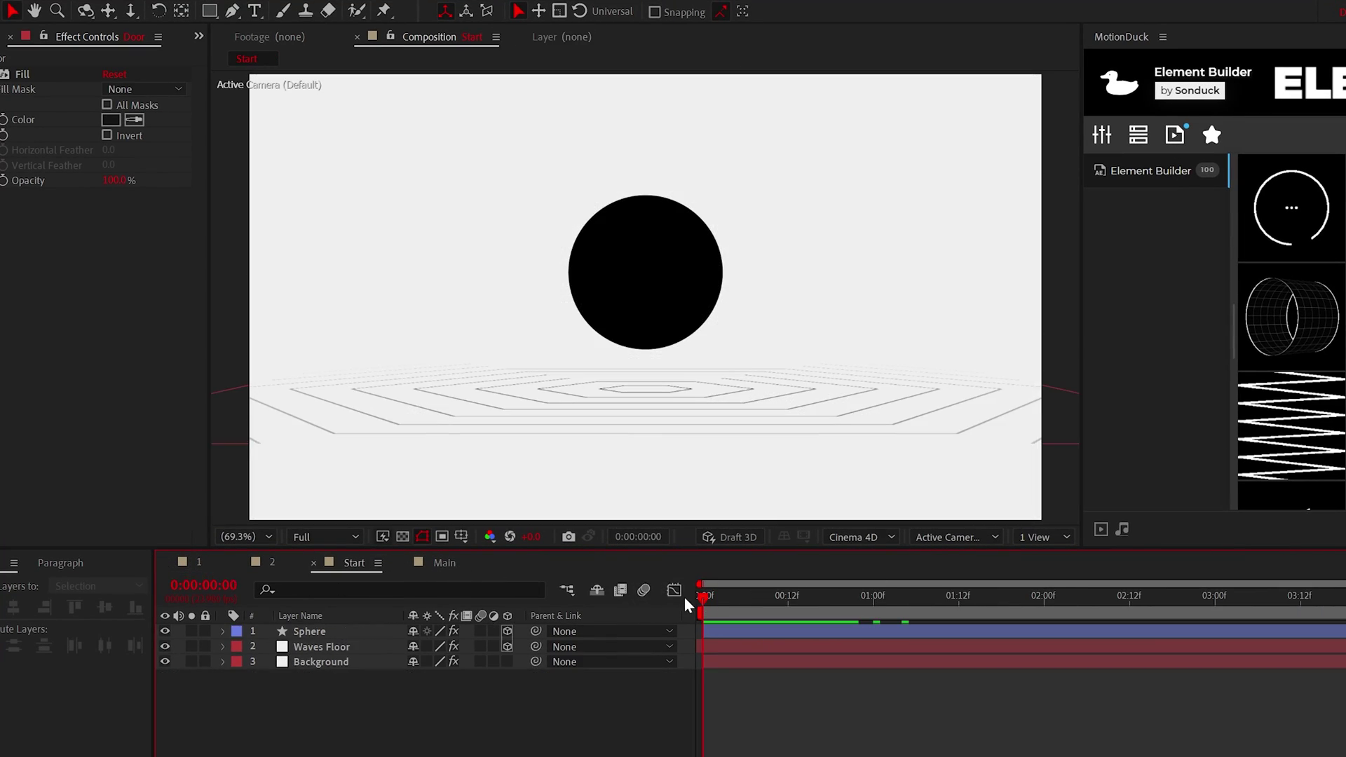
left_click(347, 662)
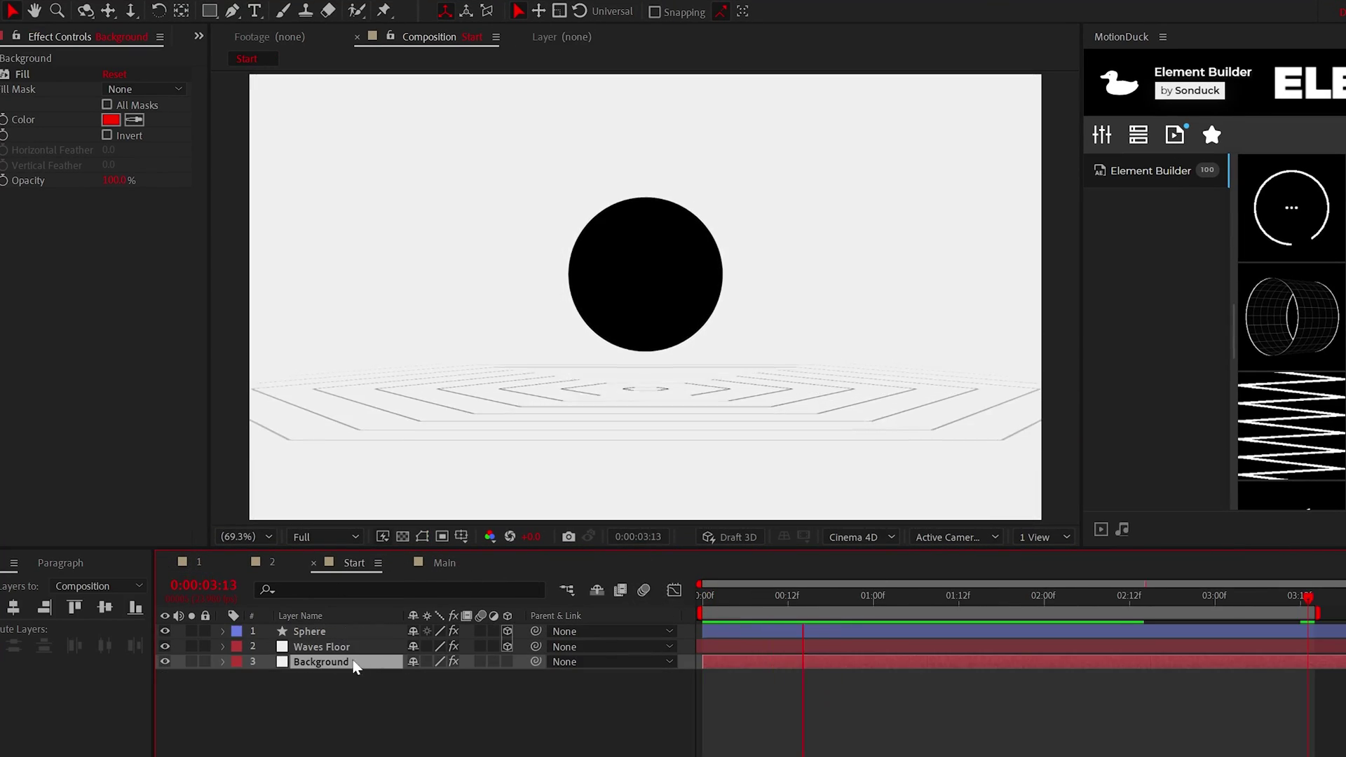
left_click(165, 662)
left_click(165, 662)
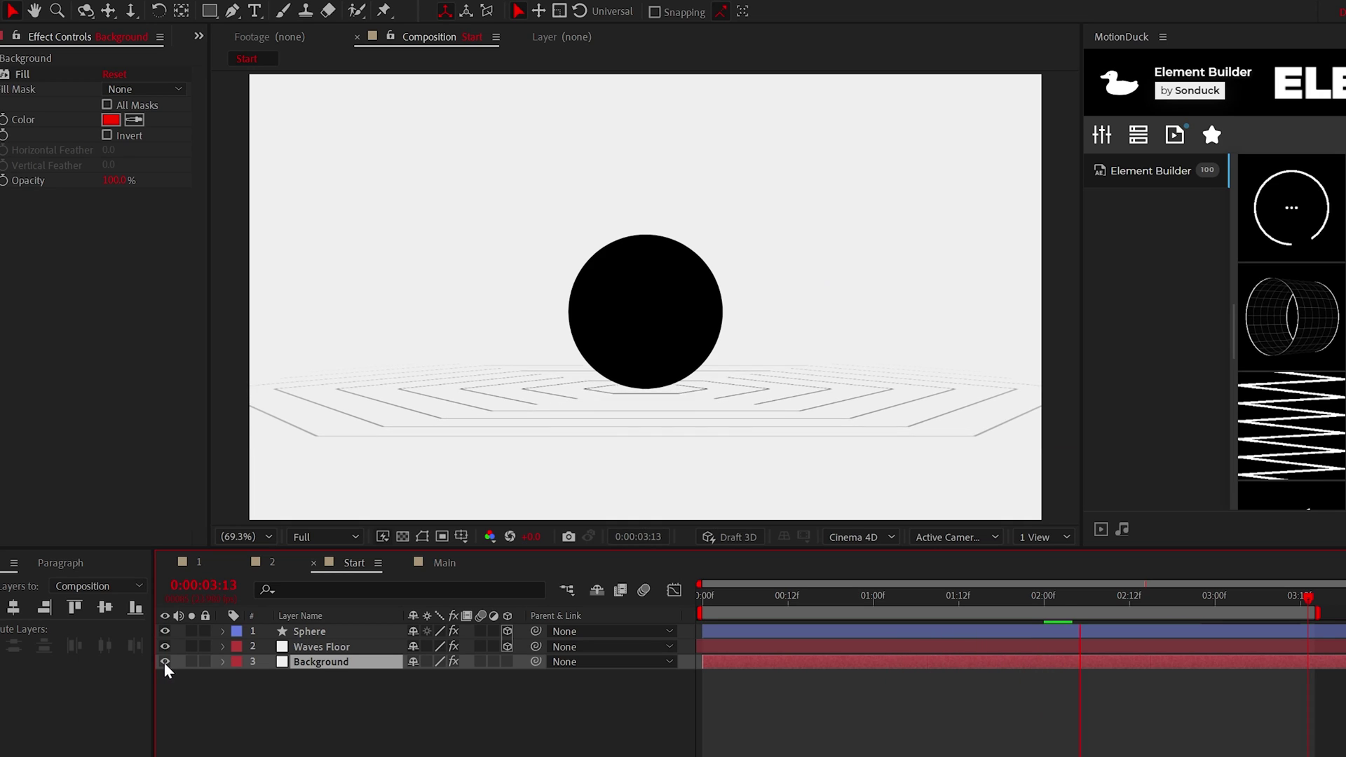
left_click(308, 649)
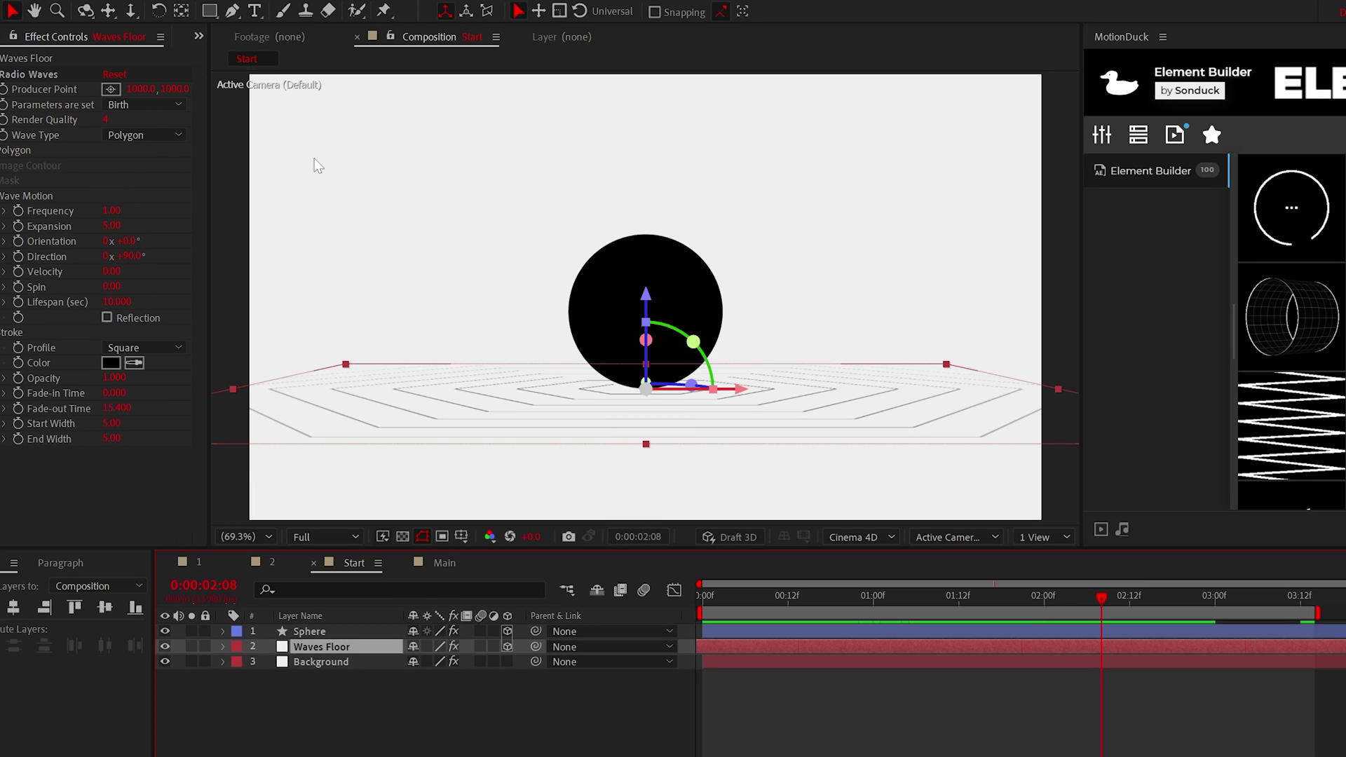
left_click(309, 631)
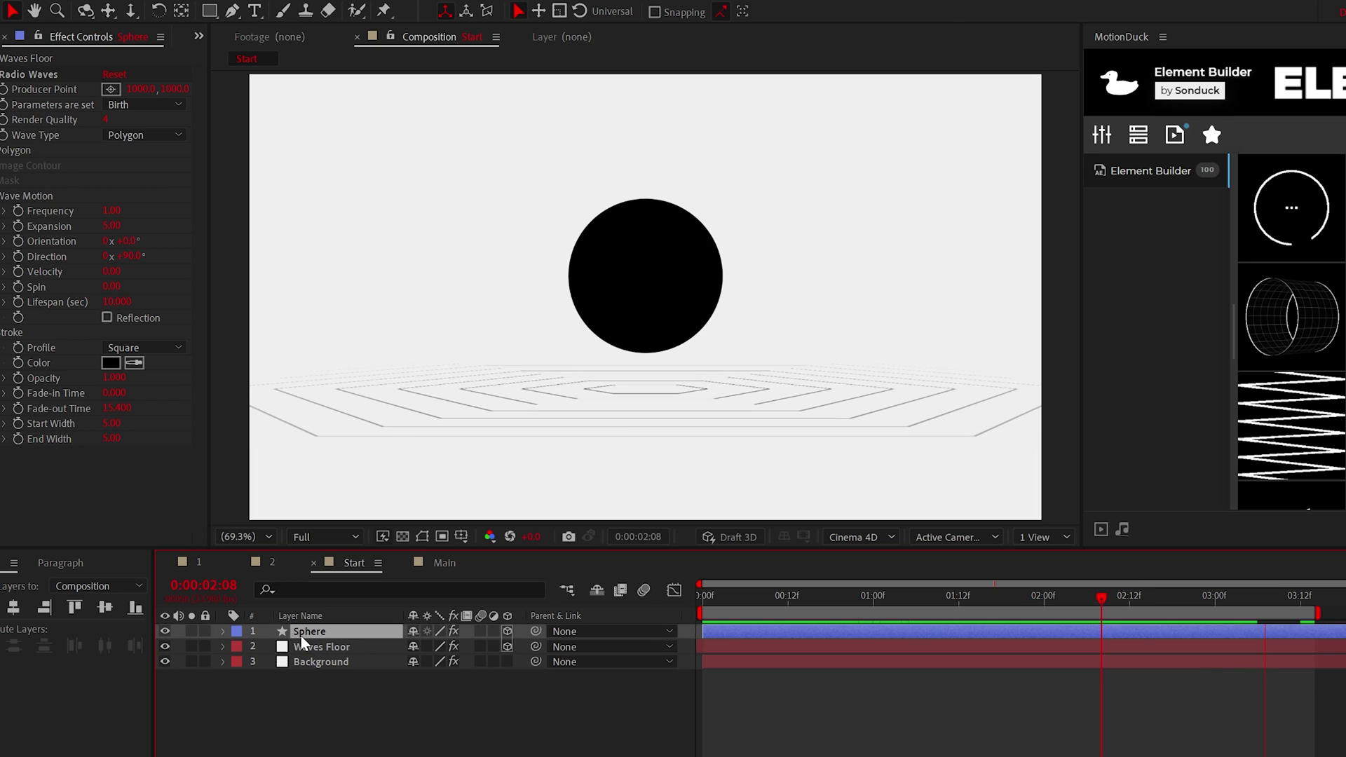
key("p")
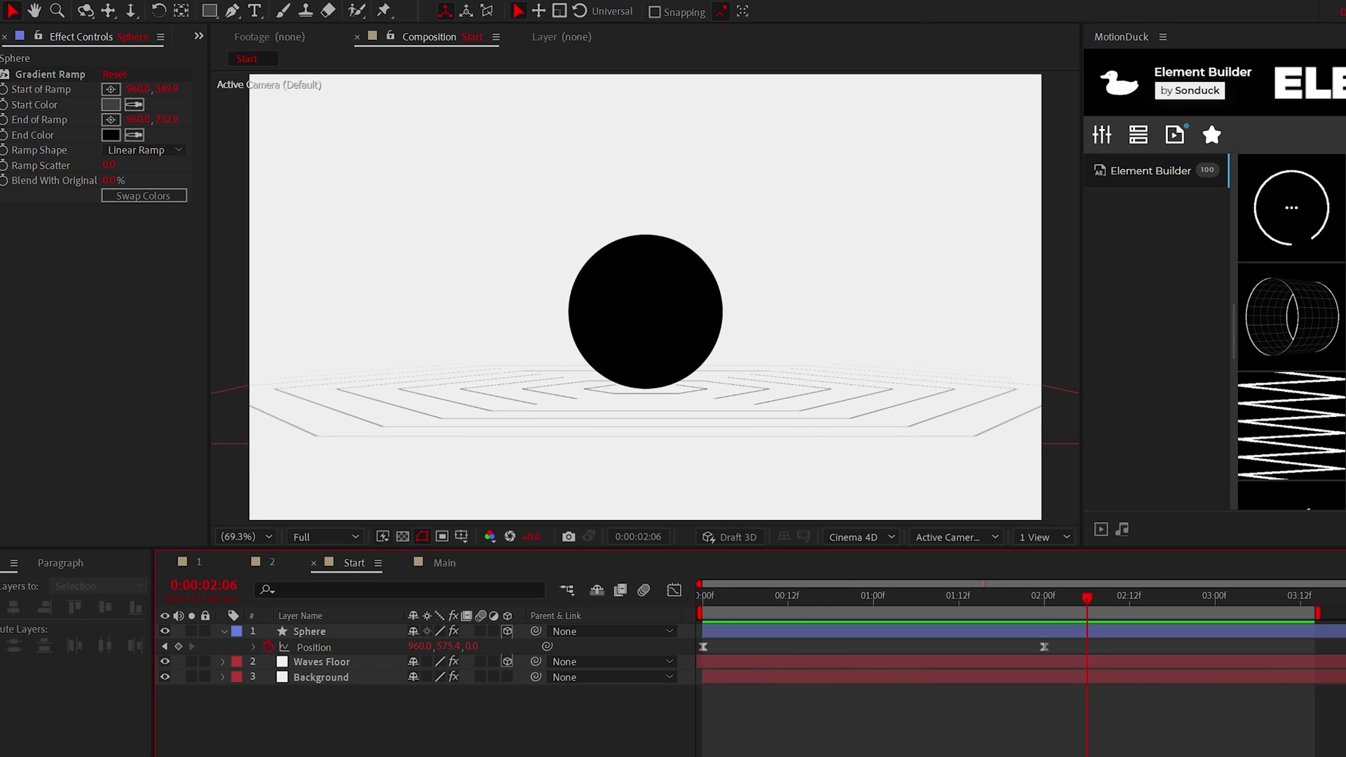
- Add a two-node 50mm camera to the Start composition
right_click(319, 715)
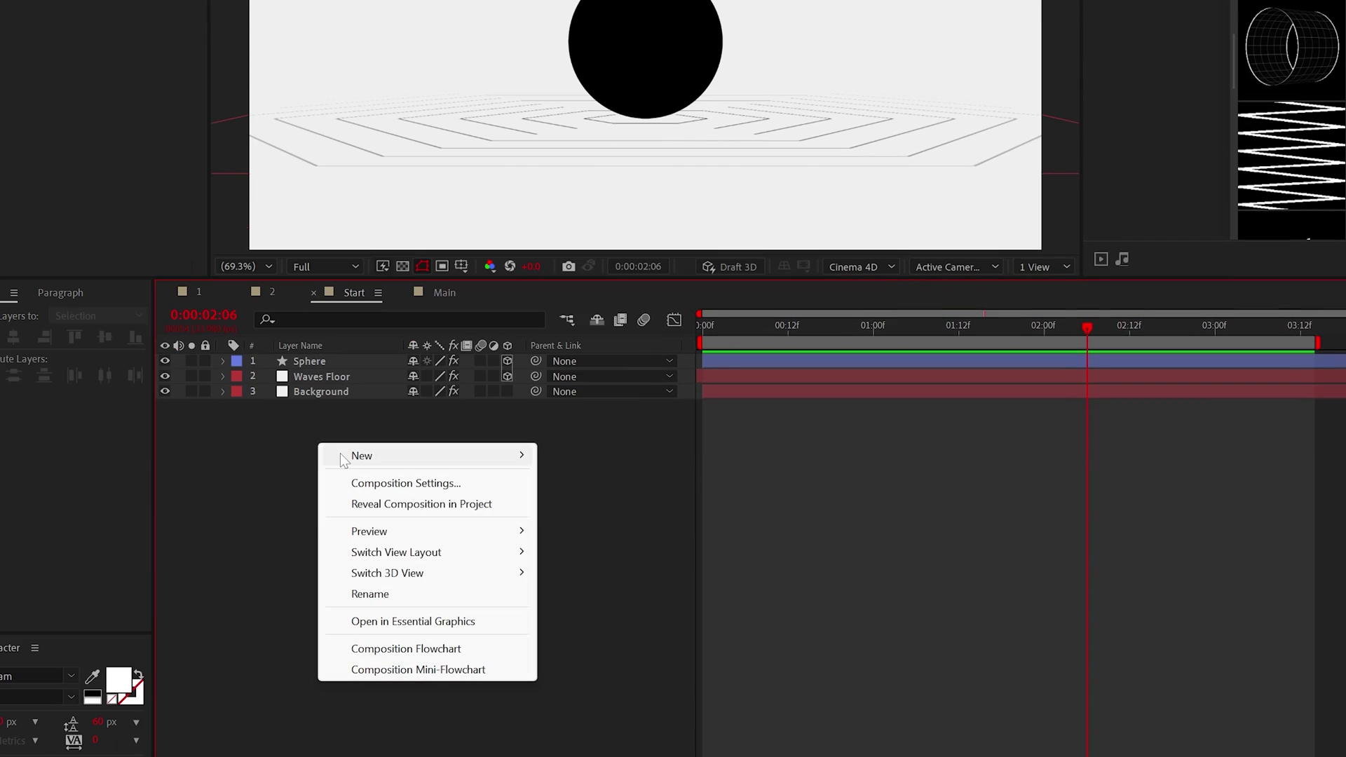
mouse_move(505, 726)
left_click(586, 546)
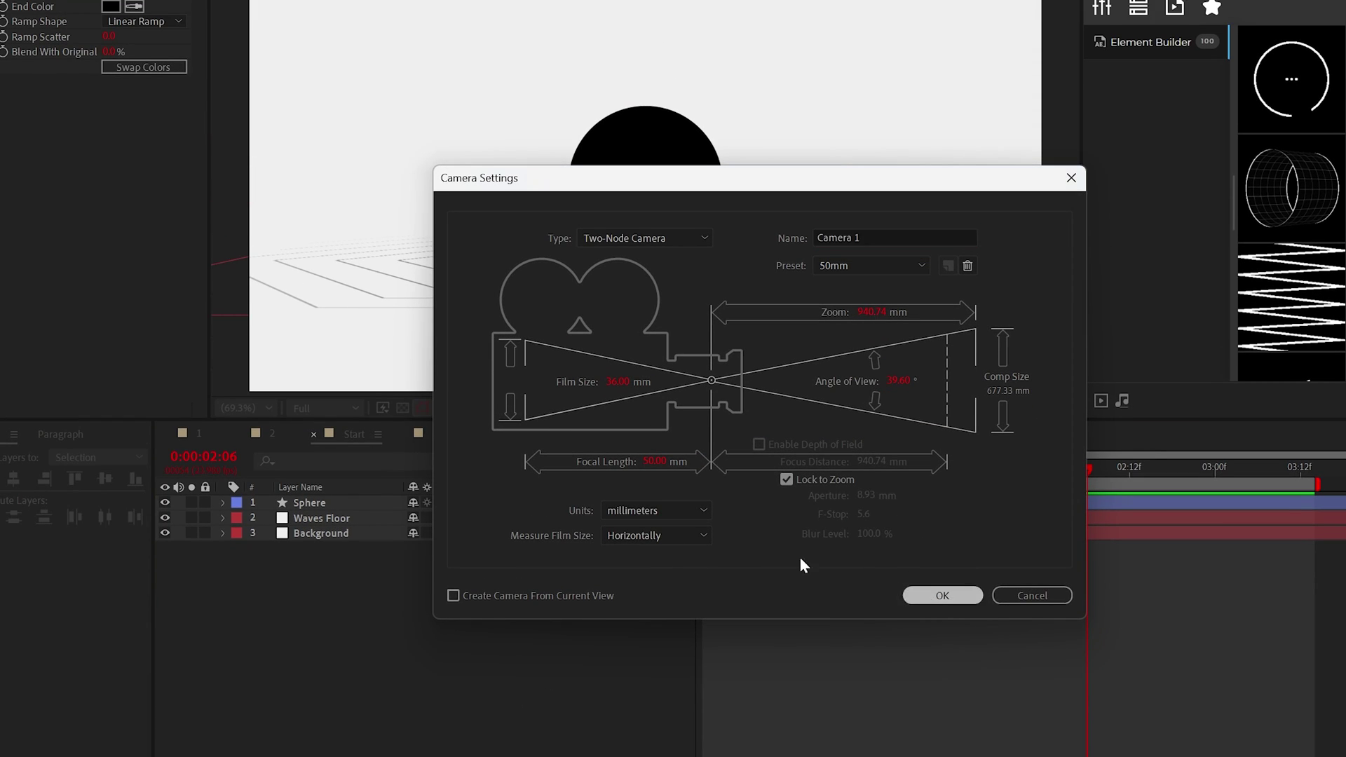
key("Return")
- Add a null object to the Start composition, parent Camera 1 to it and make the null a 3D layer
right_click(210, 578)
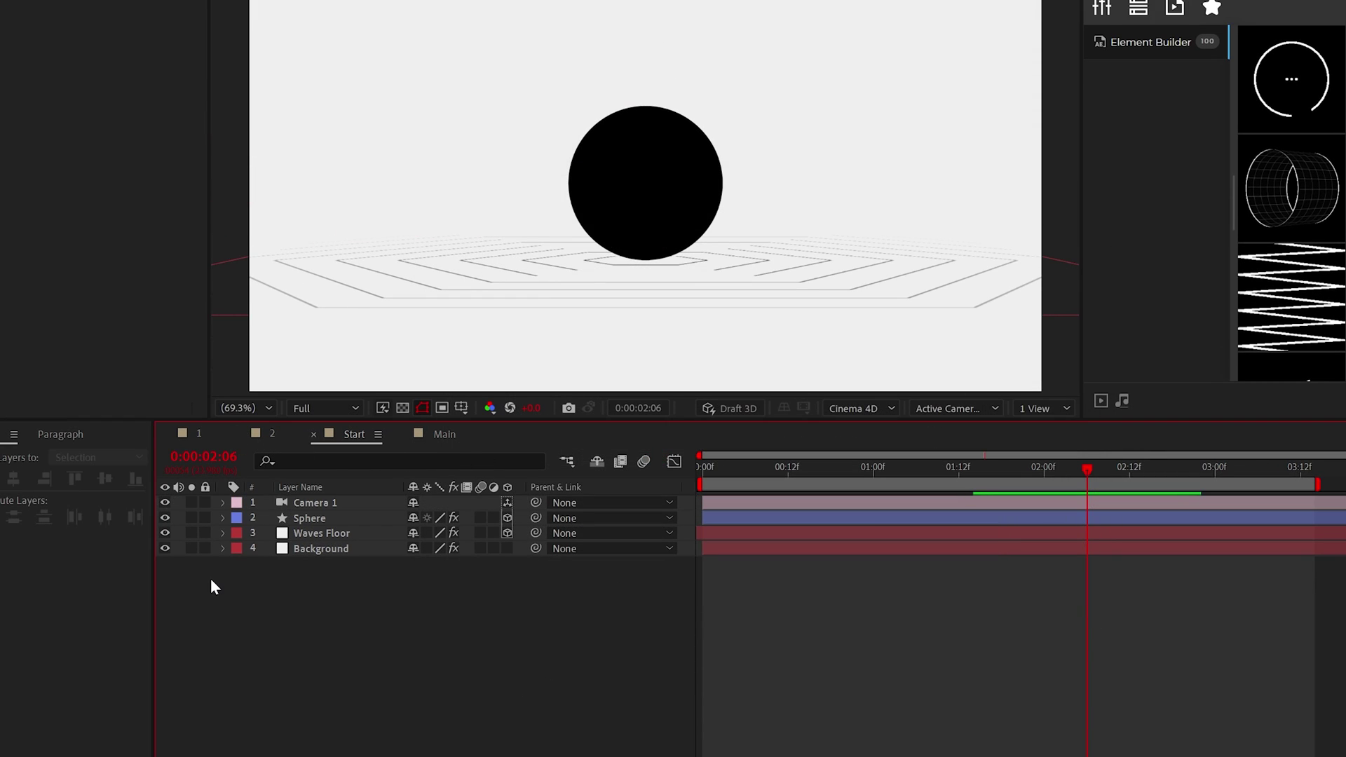
mouse_move(280, 591)
left_click(486, 632)
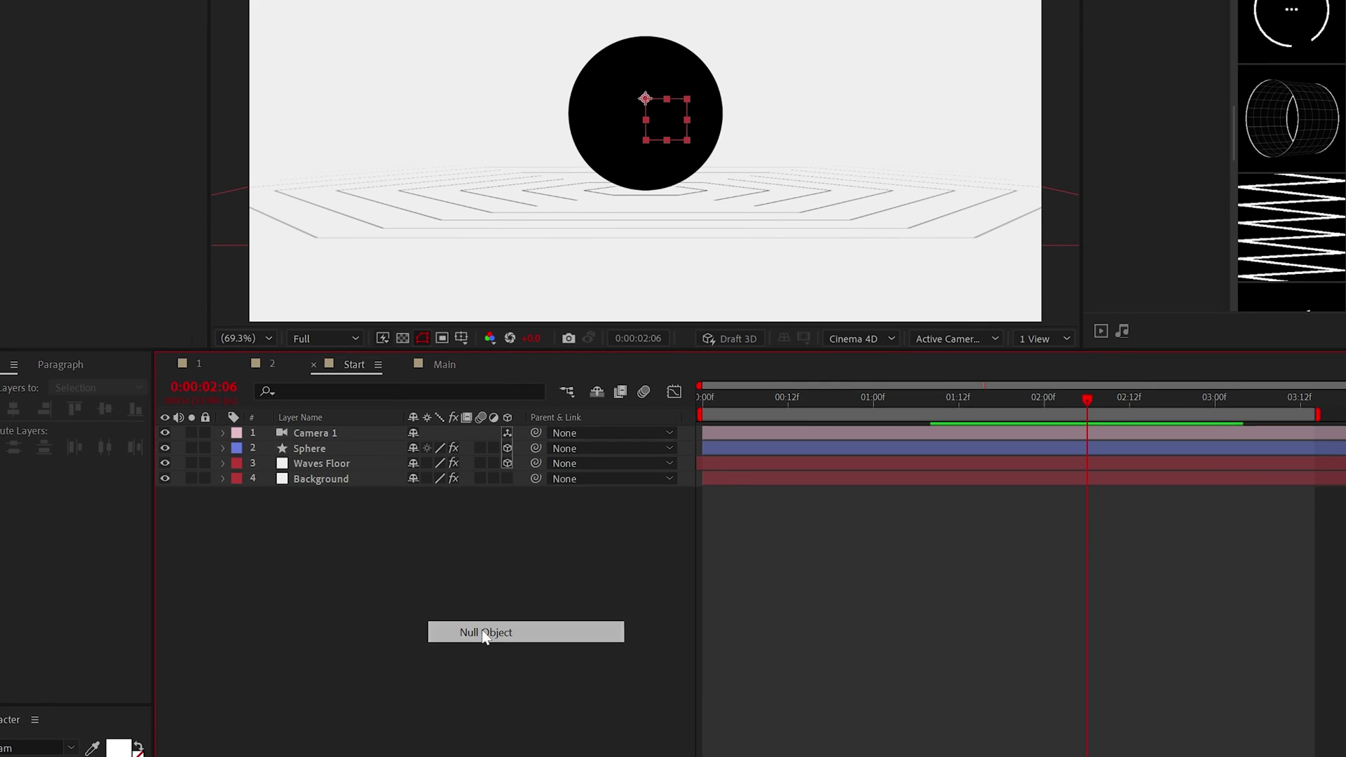
left_click_drag(536, 447, 380, 433)
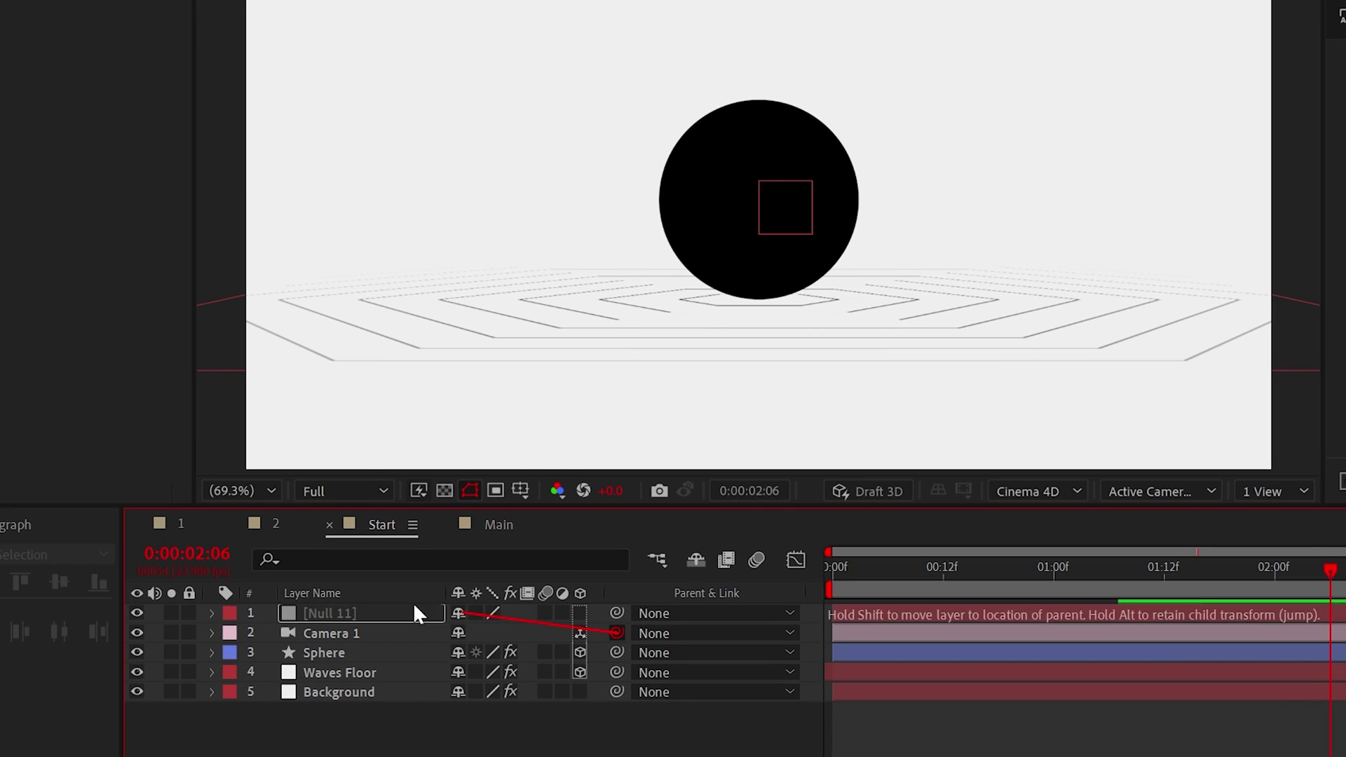
left_click(580, 613)
- Keyframe the null's Y Rotation from 0 at the first frame to 1x+0.0° at 0:00:03:17 and preview the orbit
left_click(834, 569)
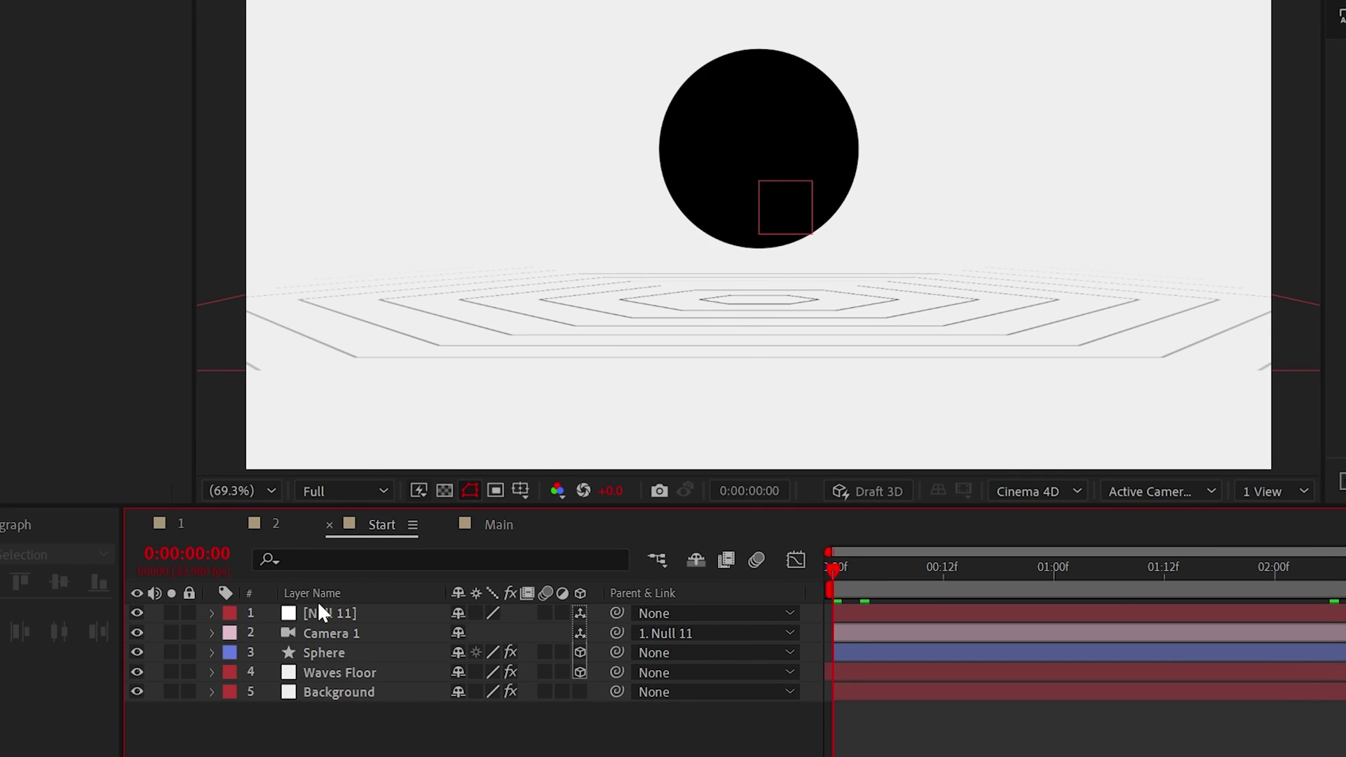
left_click(212, 613)
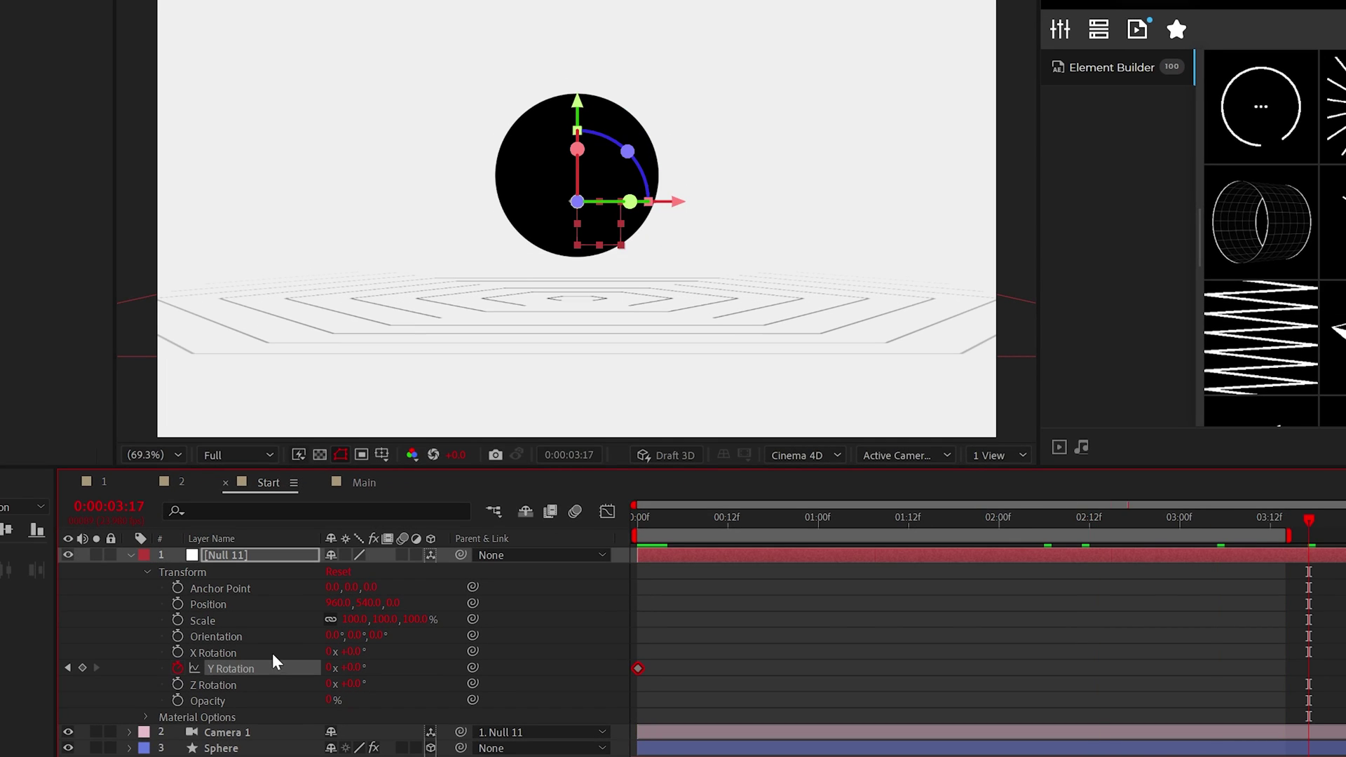
left_click_drag(327, 672, 335, 671)
left_click(679, 612)
key("space")
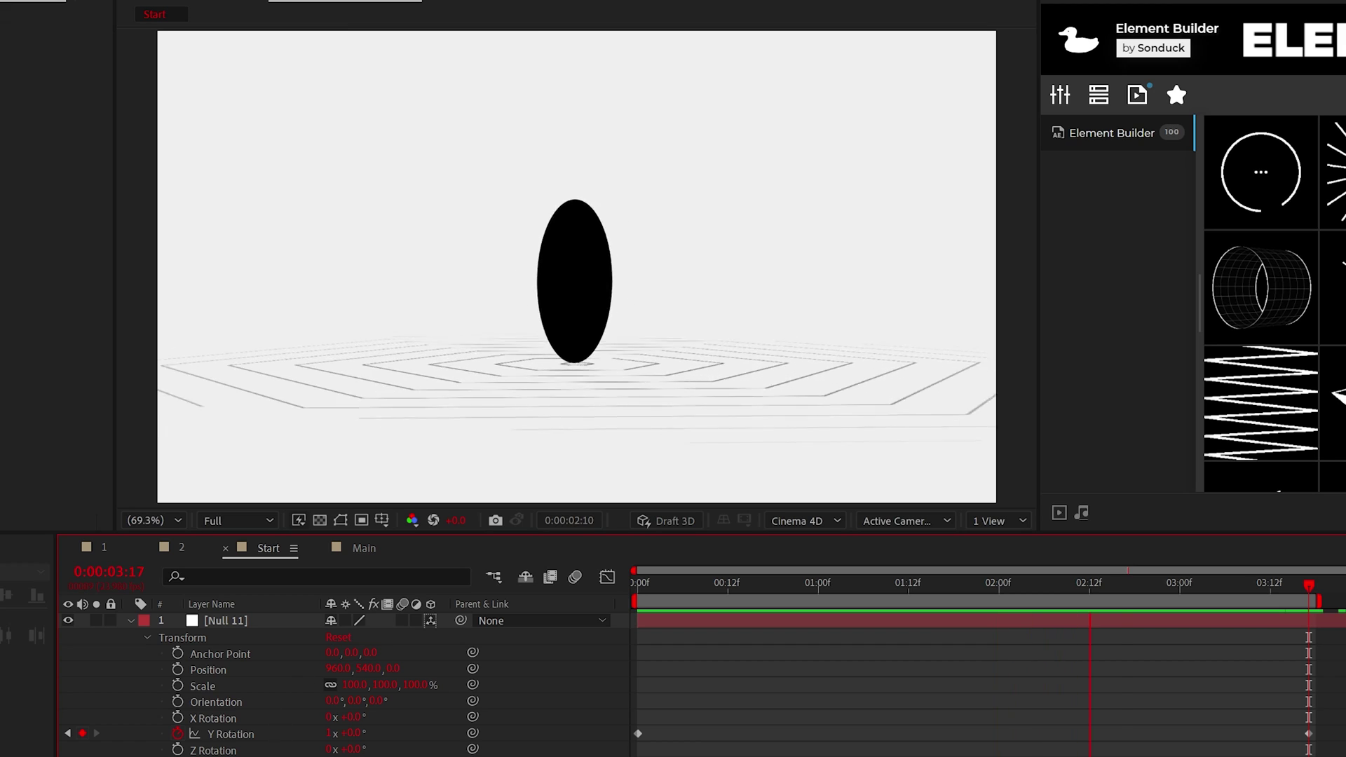
key("space")
- Set the Sphere's auto-orientation to Orient Towards Camera, preview the animation and check the scene from the Top view
left_click(575, 329)
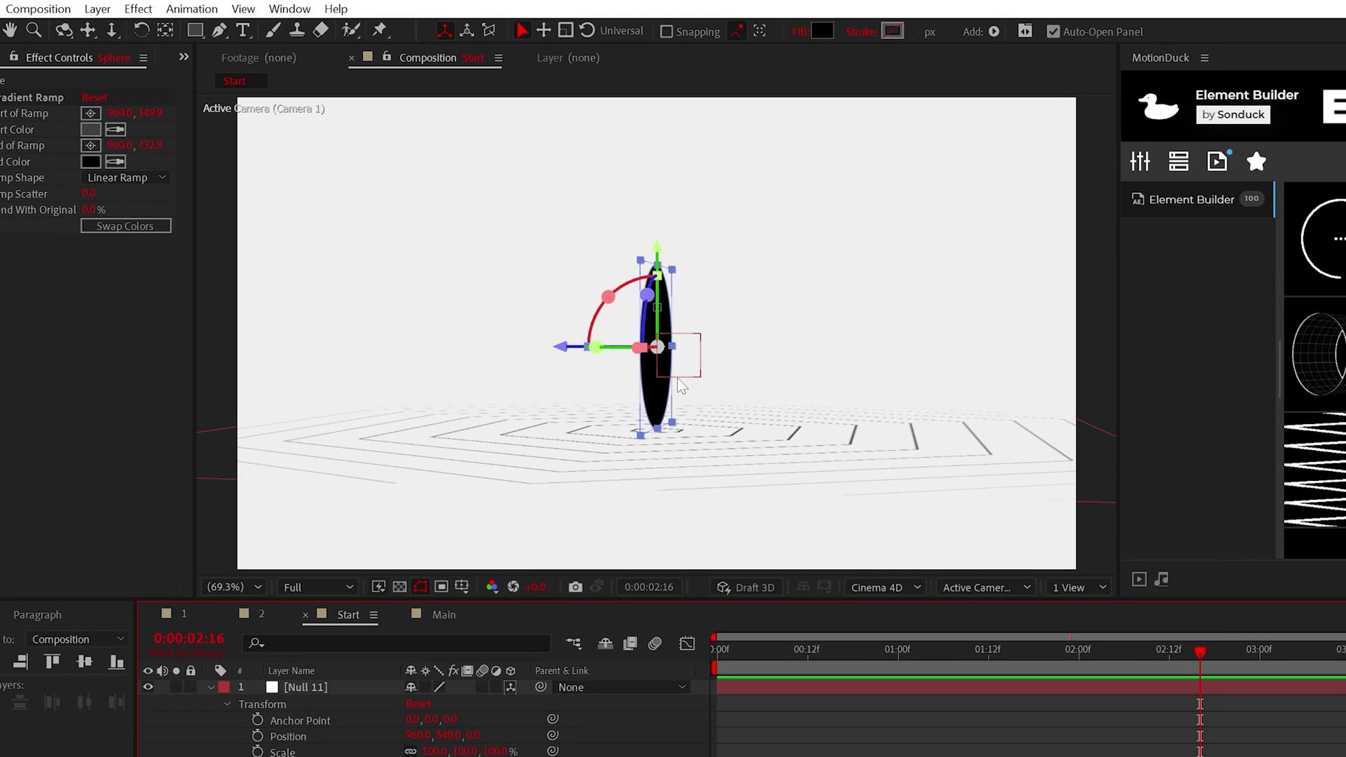
left_click(97, 9)
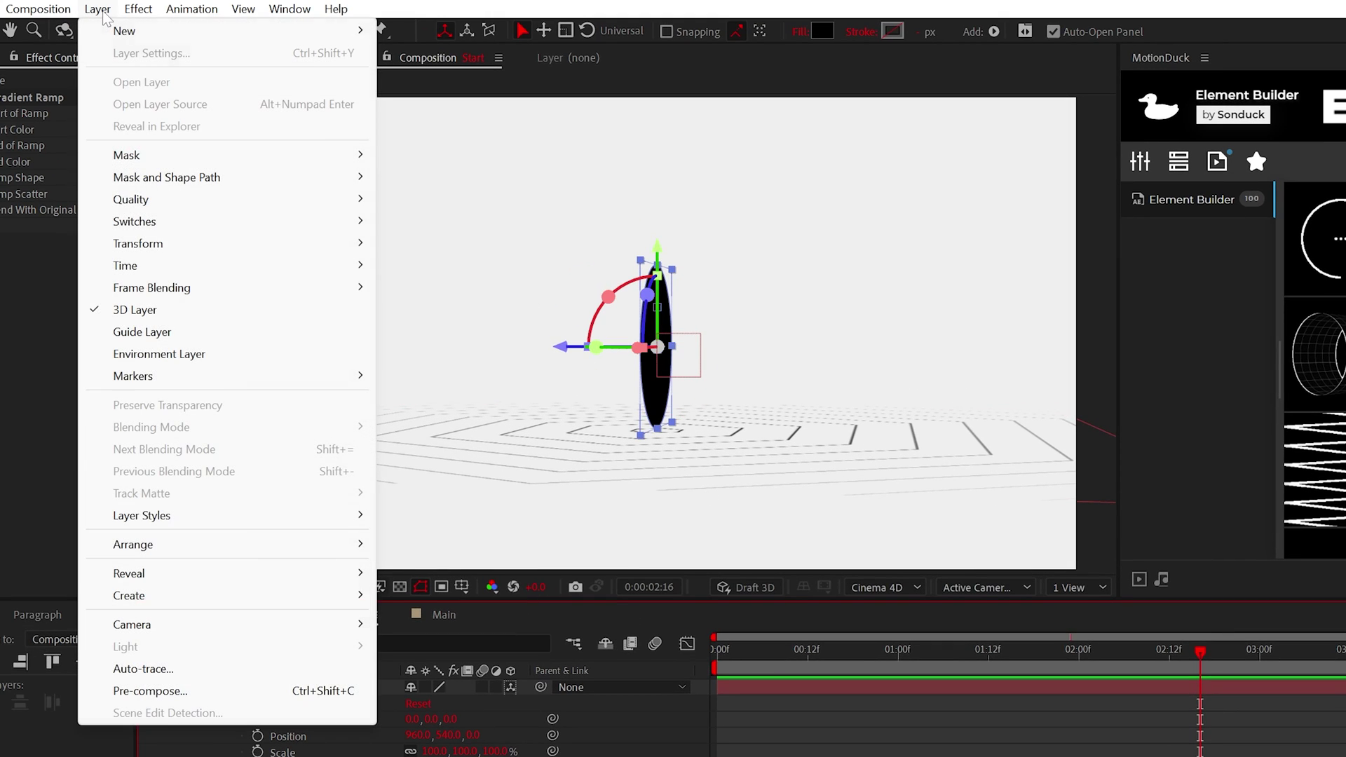
mouse_move(157, 244)
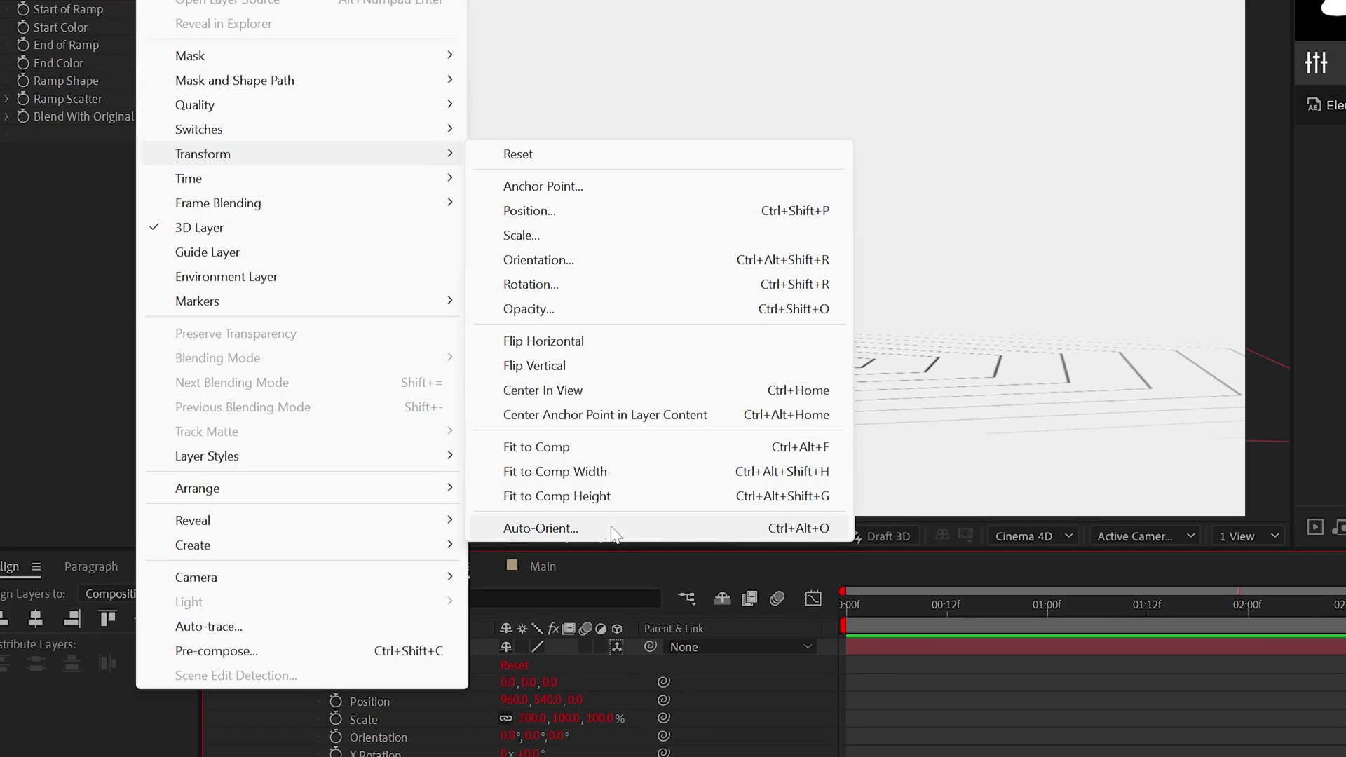
left_click(567, 533)
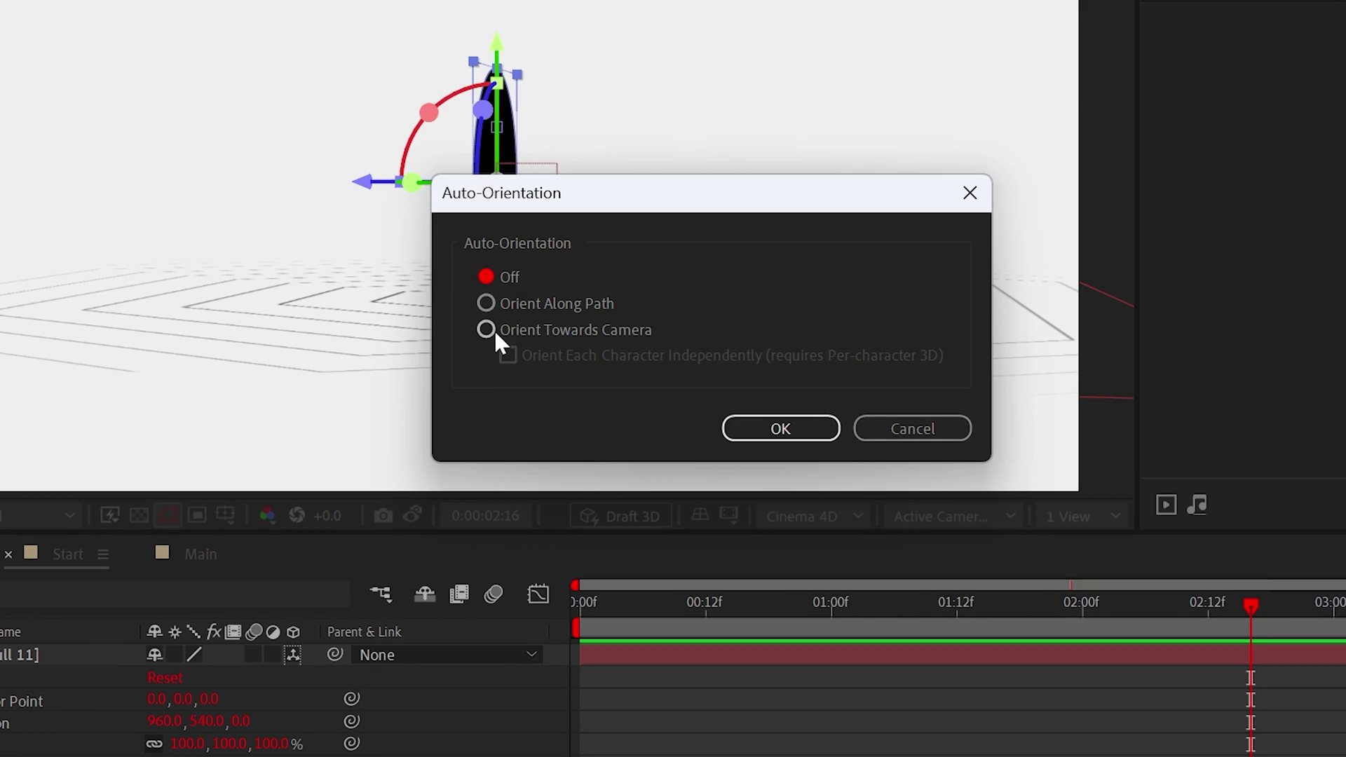
left_click(487, 330)
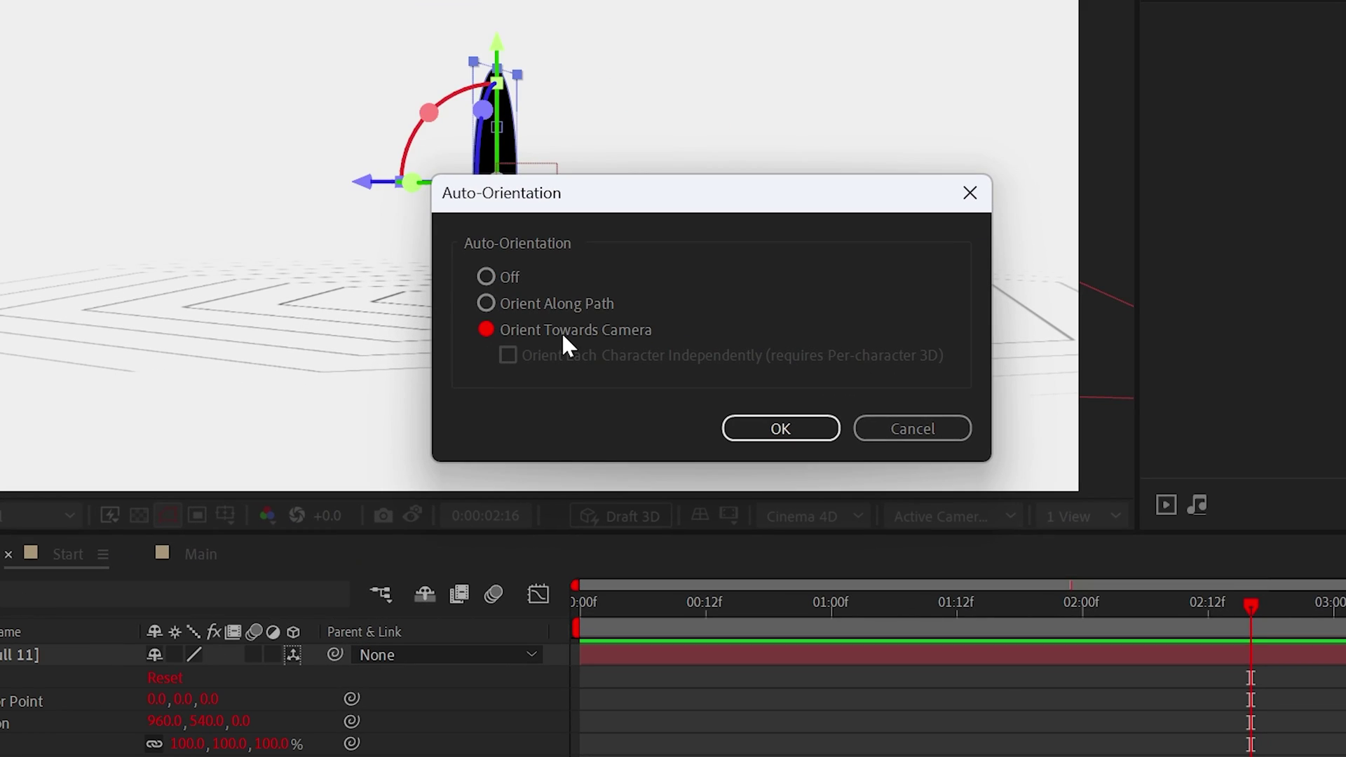
left_click(747, 440)
key("space")
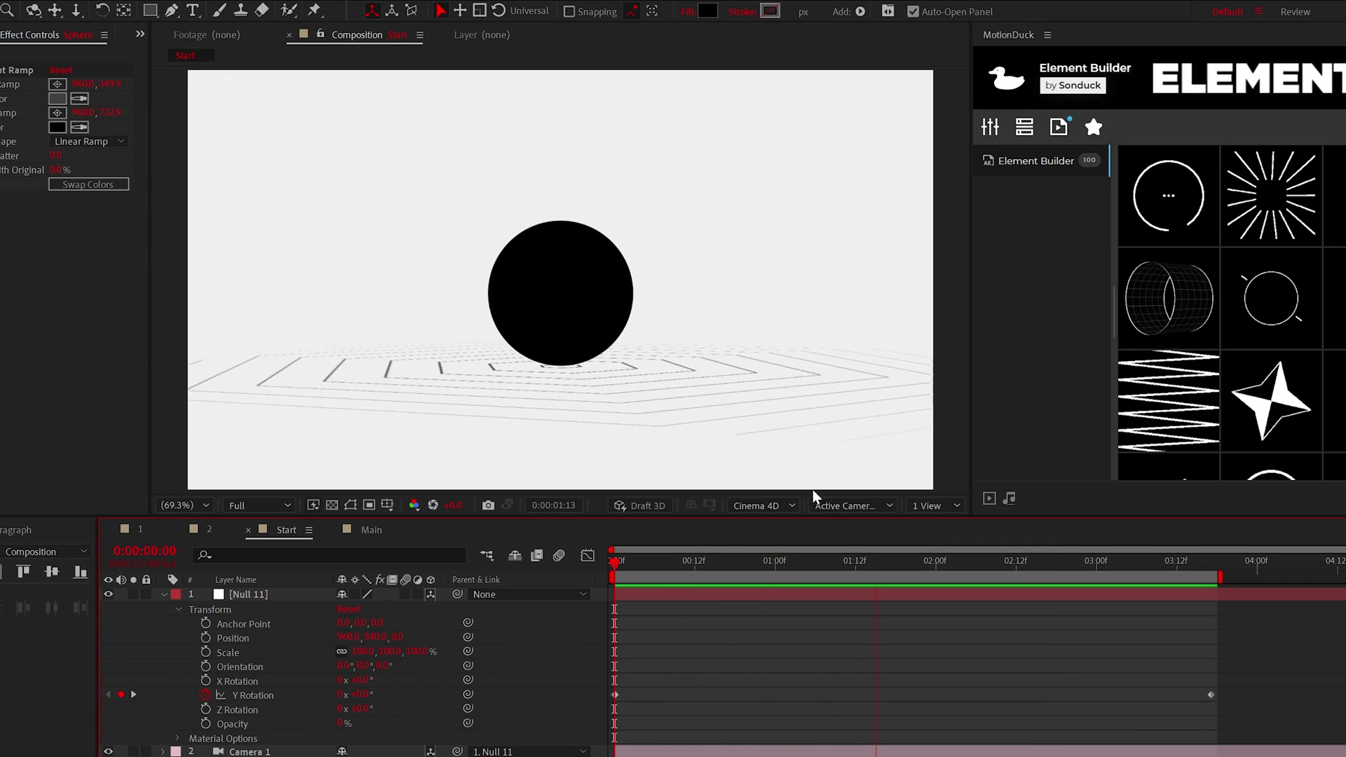
left_click(833, 507)
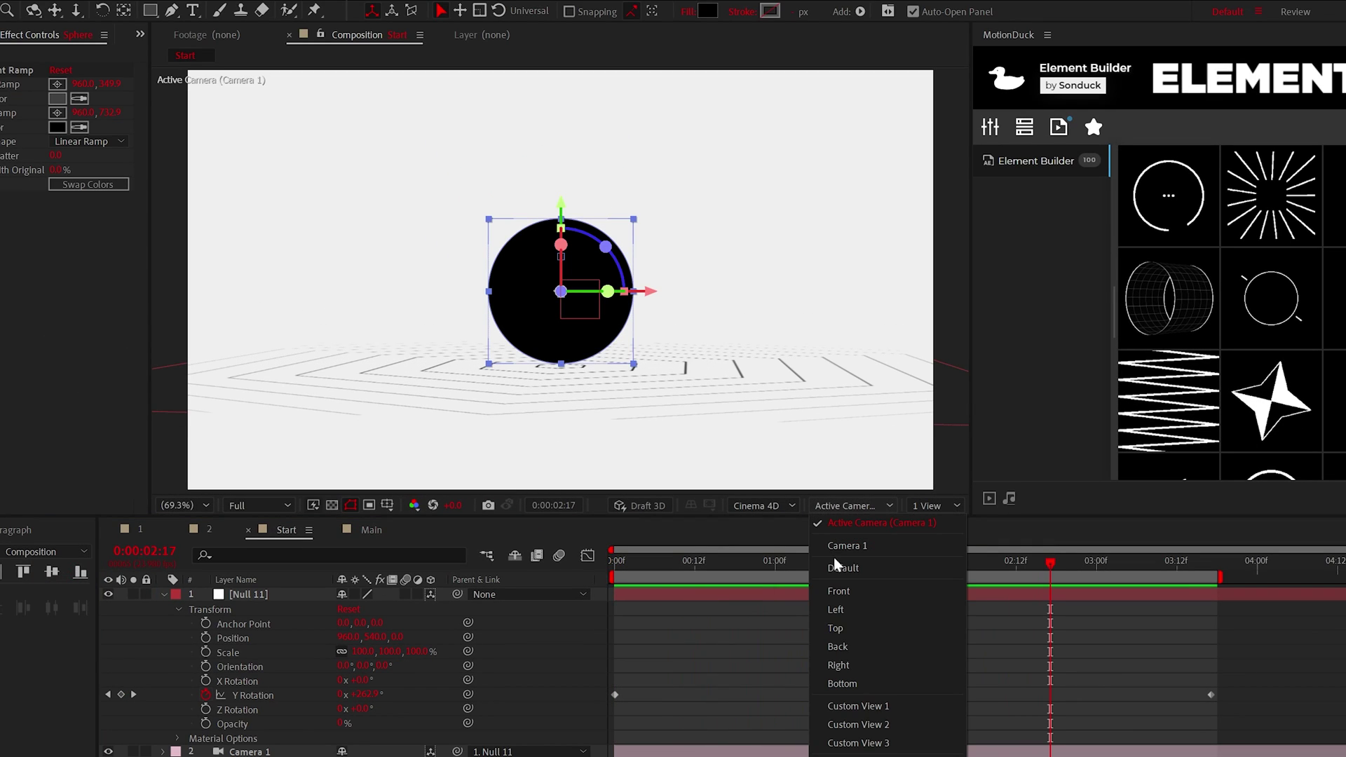
left_click(838, 629)
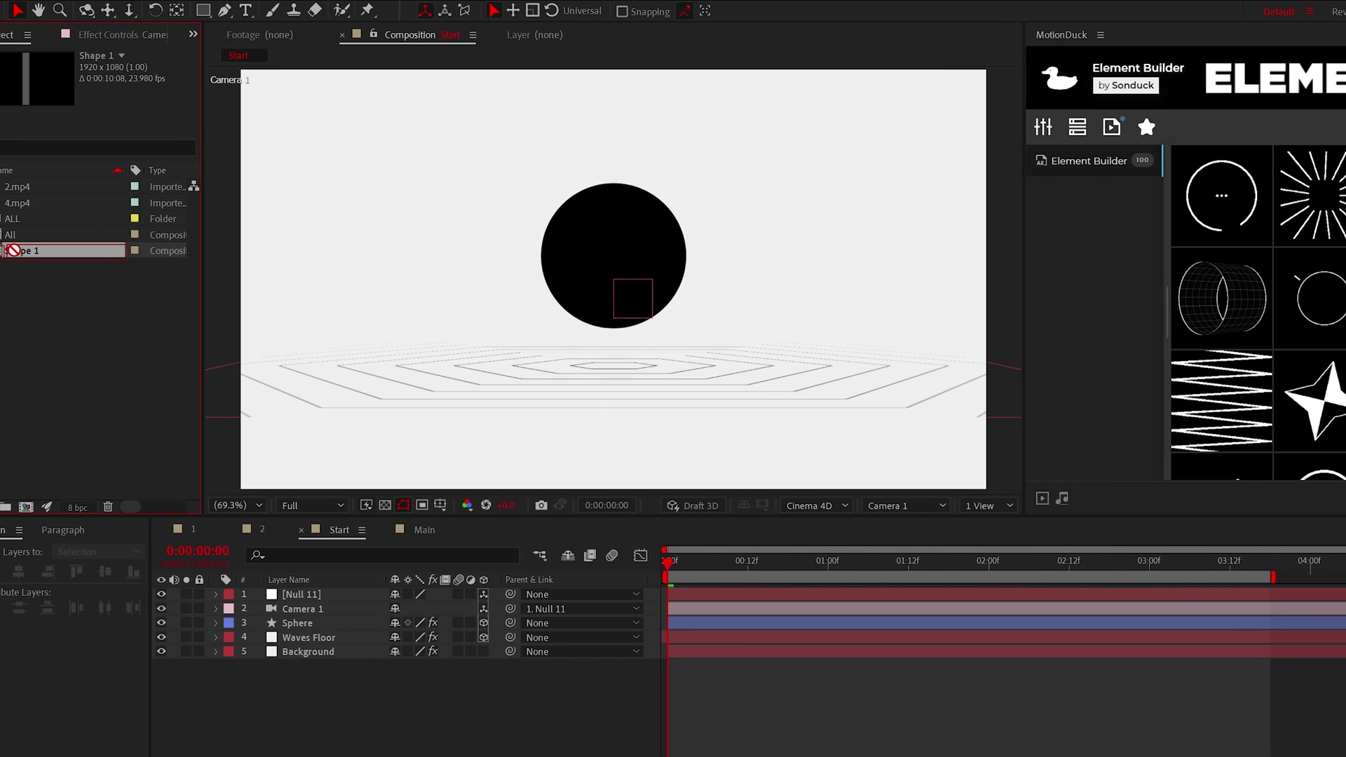
- Add the Shape 1 composition as the uppermost layer in Start, collapse its transformations and make it a 3D layer
left_click_drag(38, 251, 214, 452)
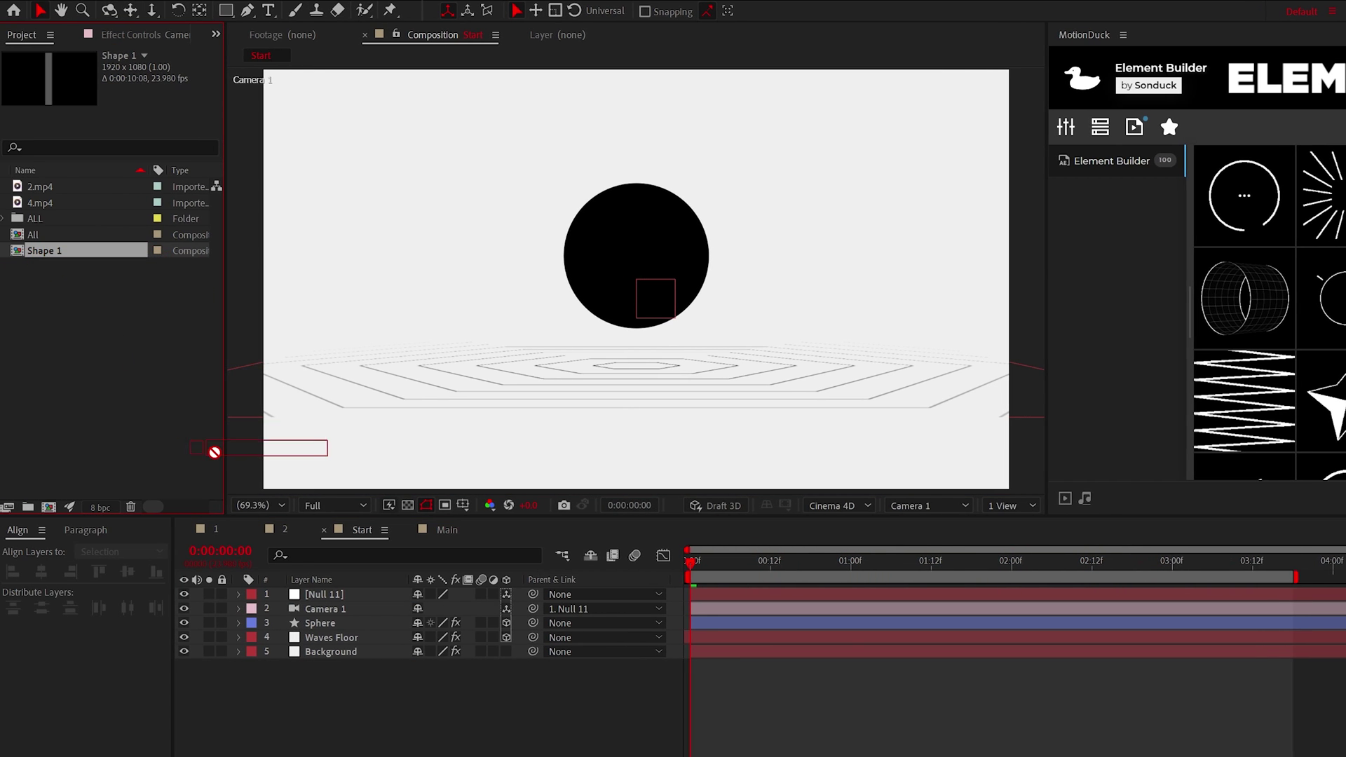
left_click_drag(312, 597, 312, 595)
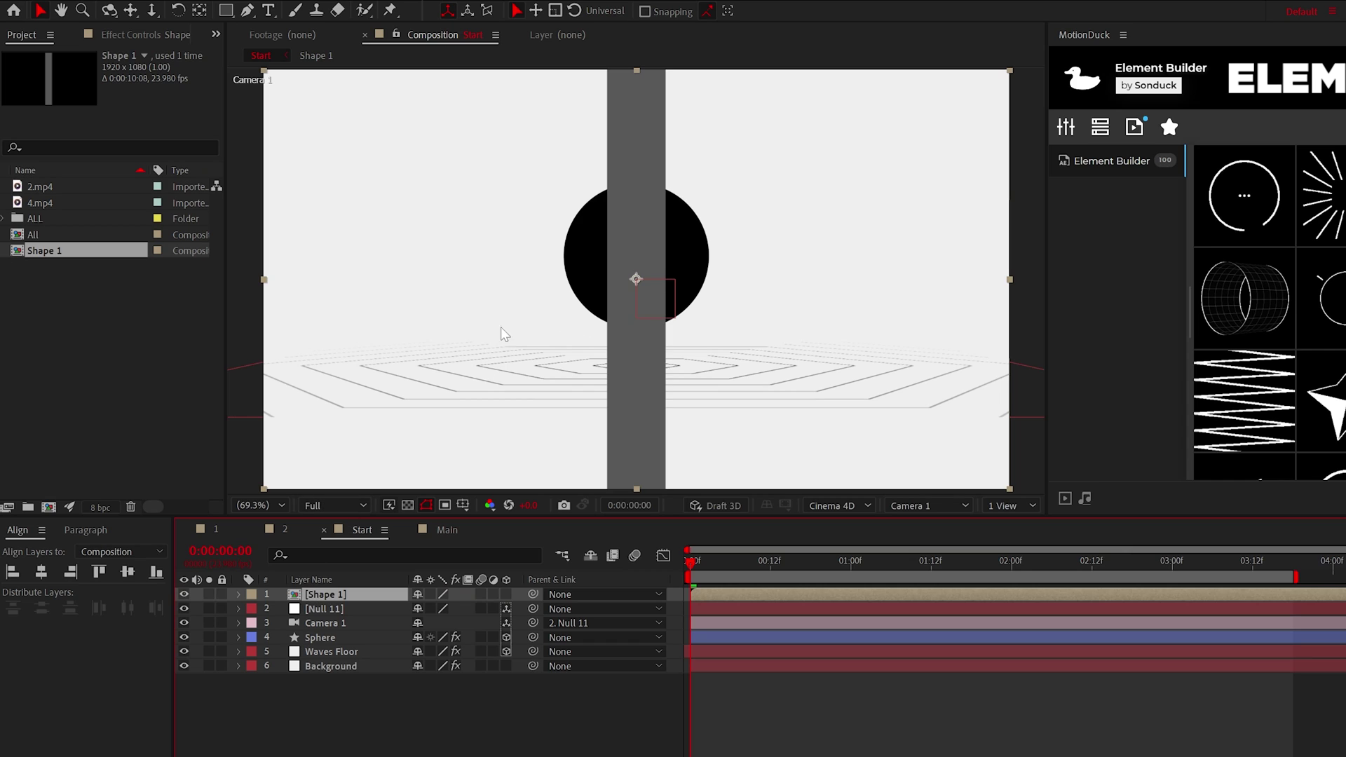
left_click(430, 595)
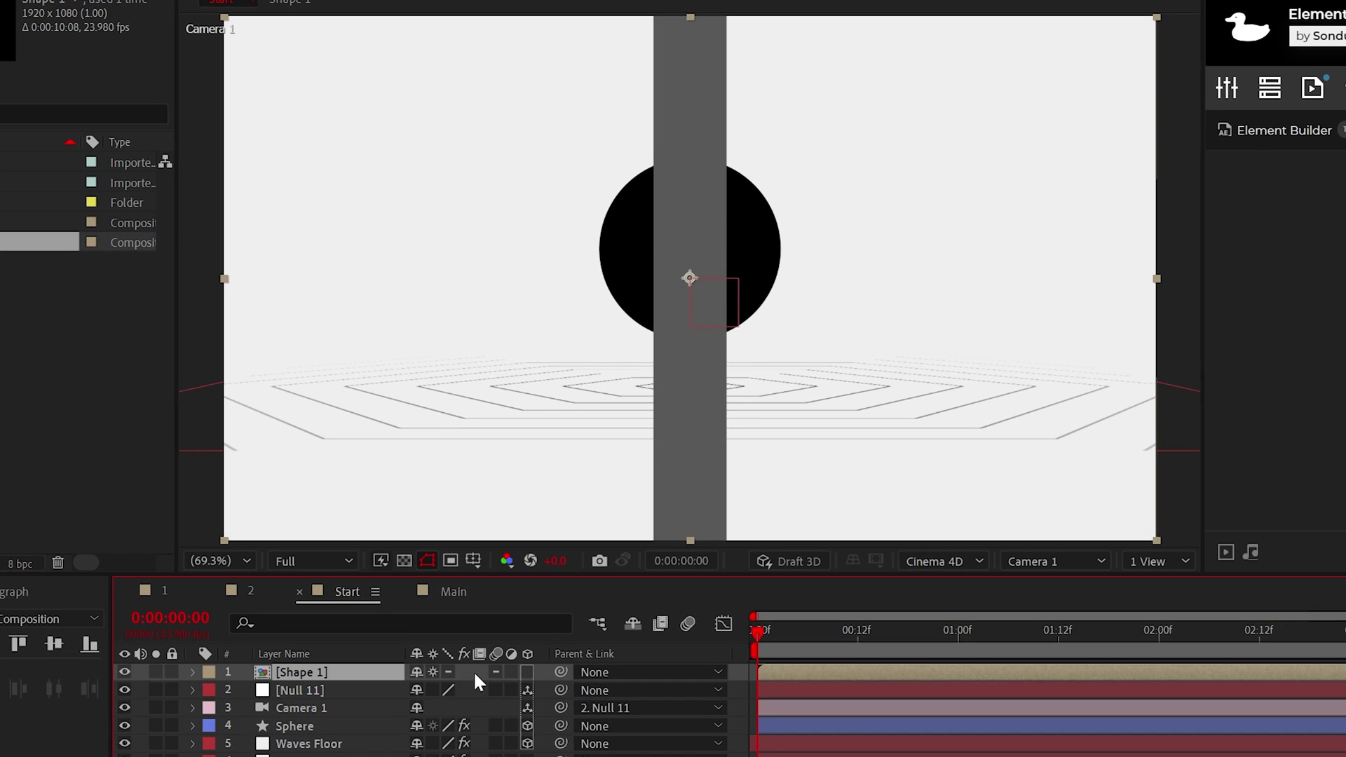
left_click(528, 672)
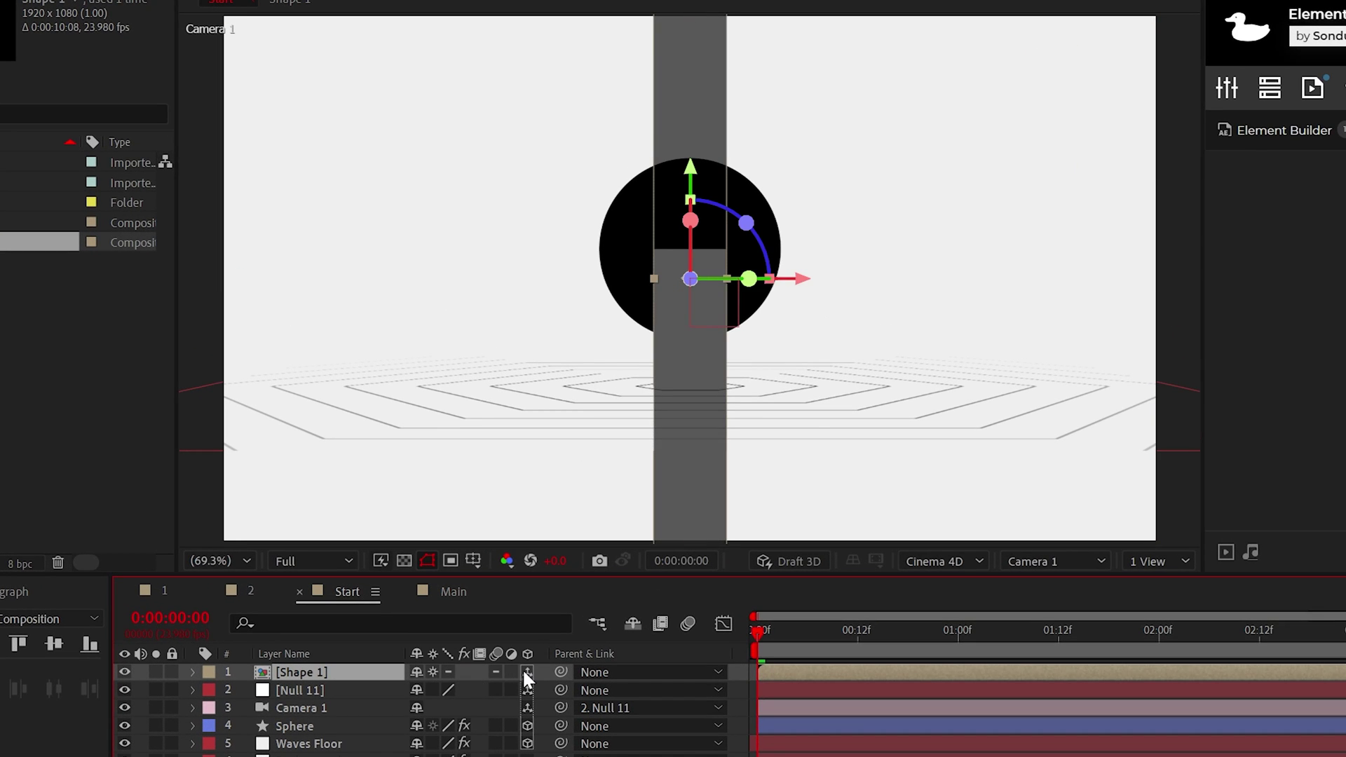
- Switch the Start composition's renderer to Classic 3D and show the scene from the Top view
left_click(928, 564)
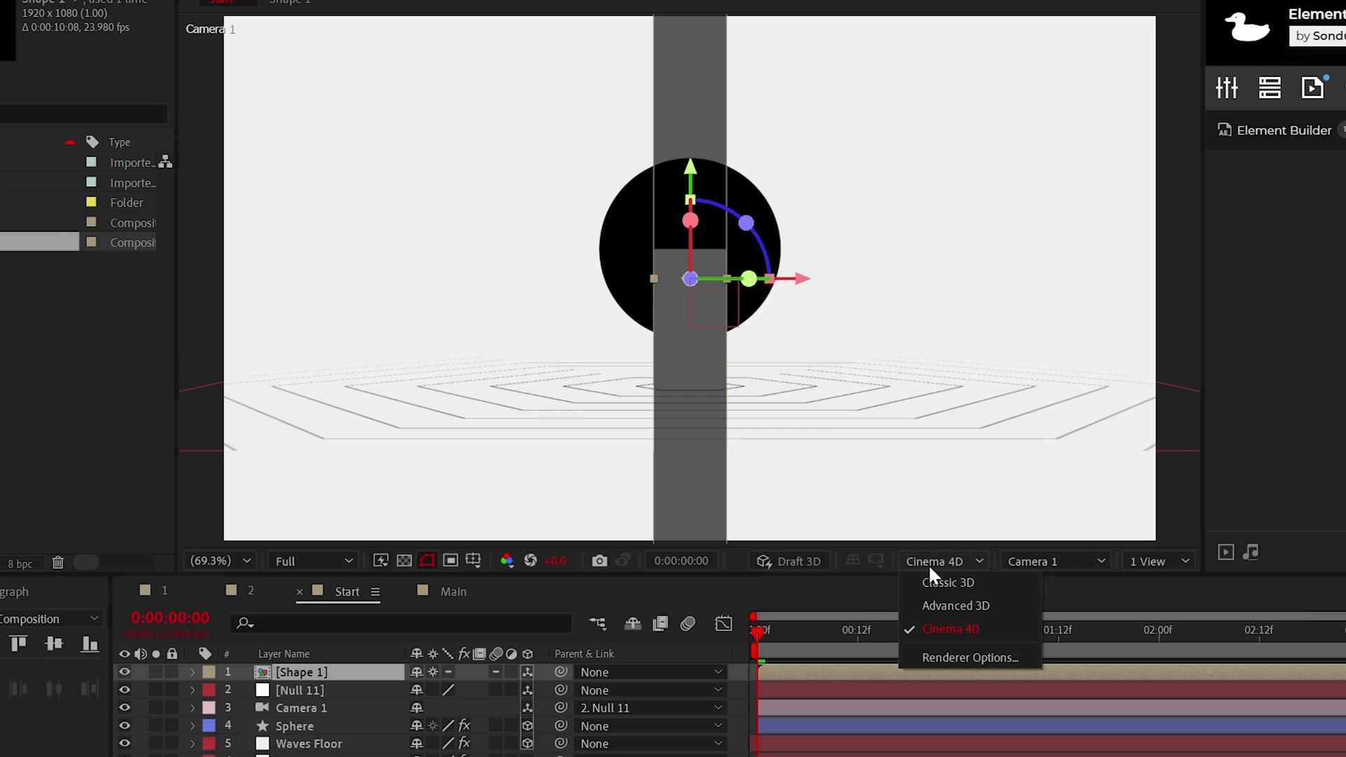
left_click(933, 584)
left_click(1057, 561)
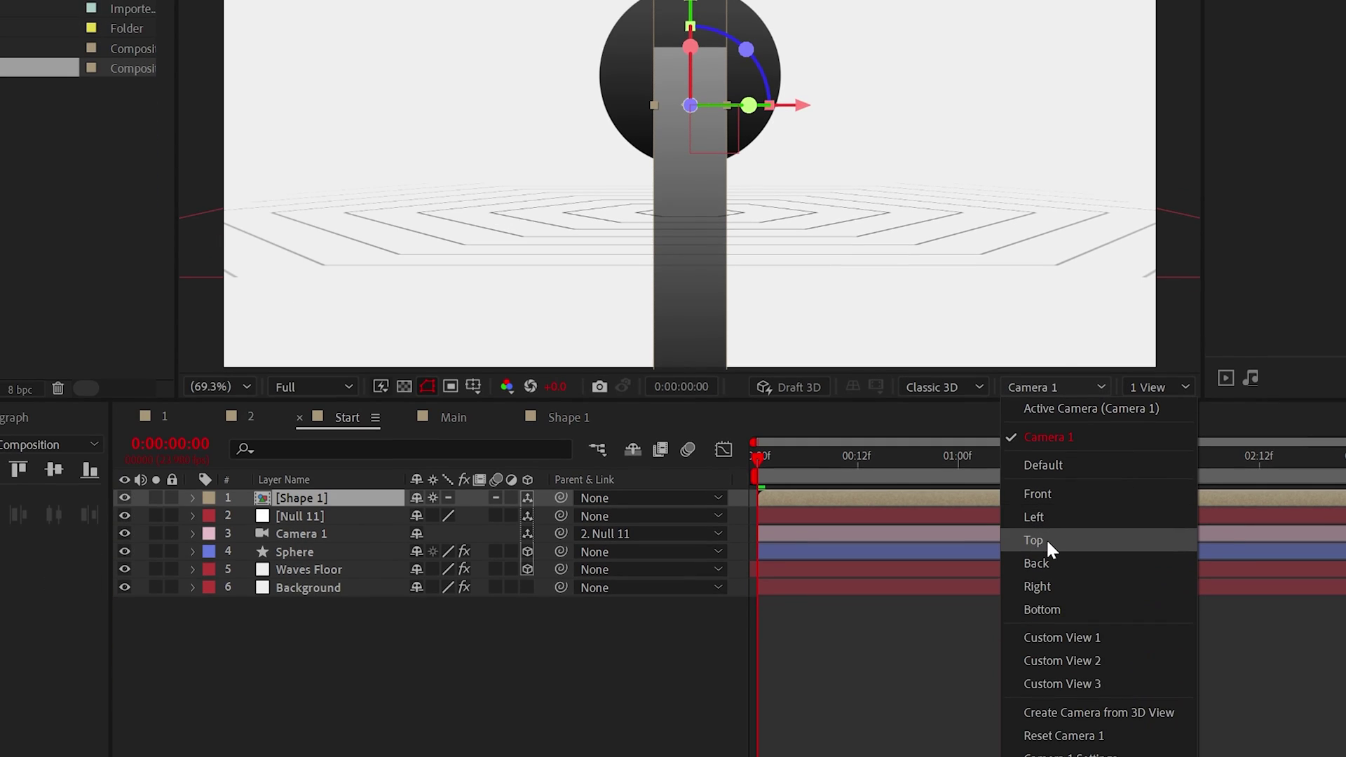
left_click(1033, 714)
- Move the Shape 1 layer back to a Z position of 2843, just beyond the camera's orbit
key("p")
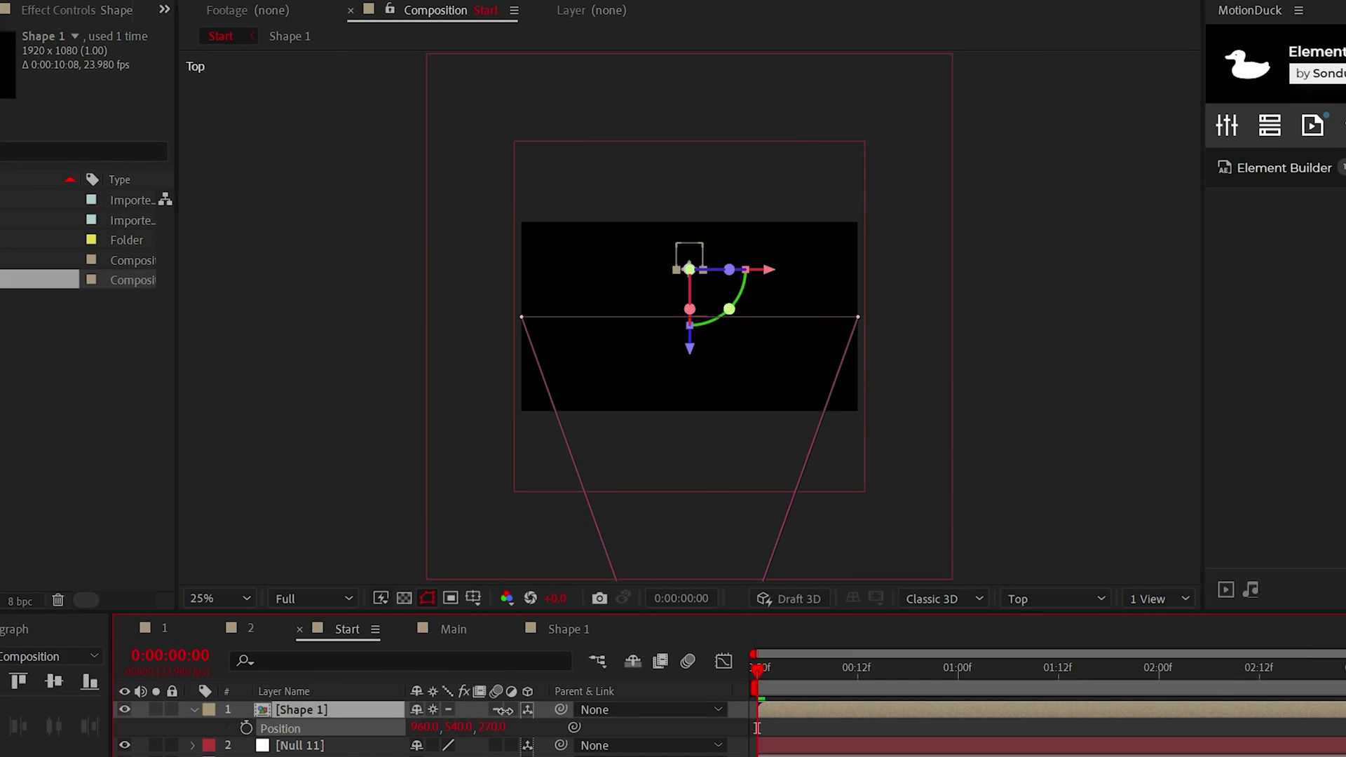
key("comma")
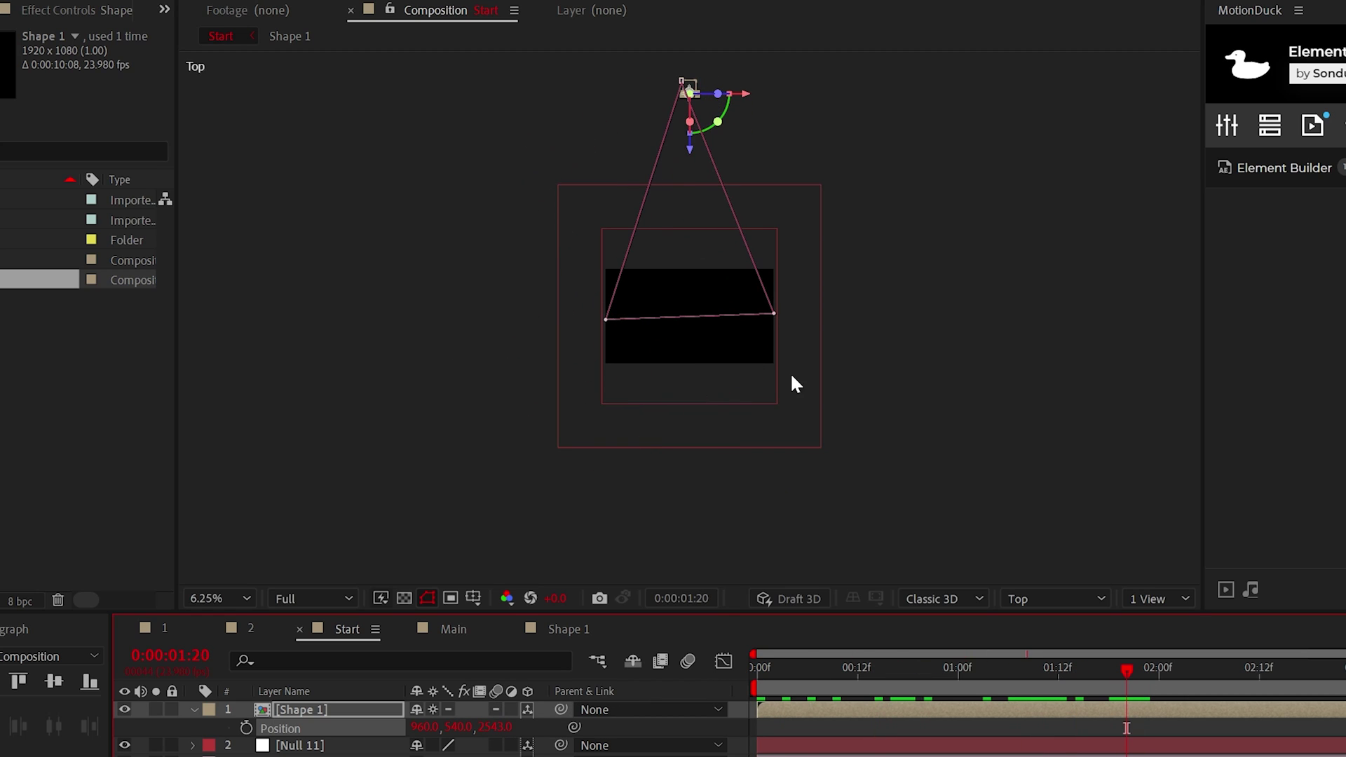
scroll(795, 383, "up", 4)
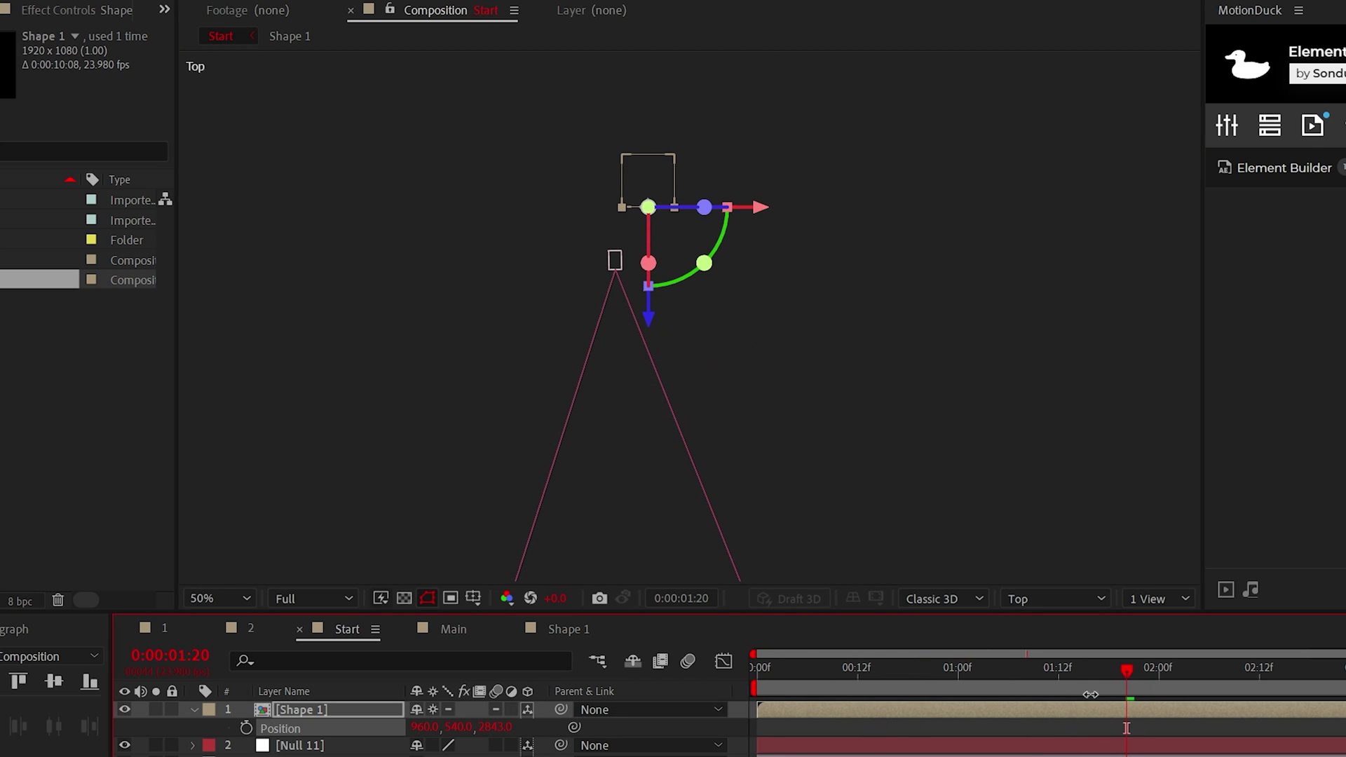
- Duplicate Shape 1 twice, place the copies at X 40 and X 2070, and raise all three shapes to Y 0
left_click(283, 710)
key("ctrl+d")
key("p")
left_click_drag(421, 727, 371, 722)
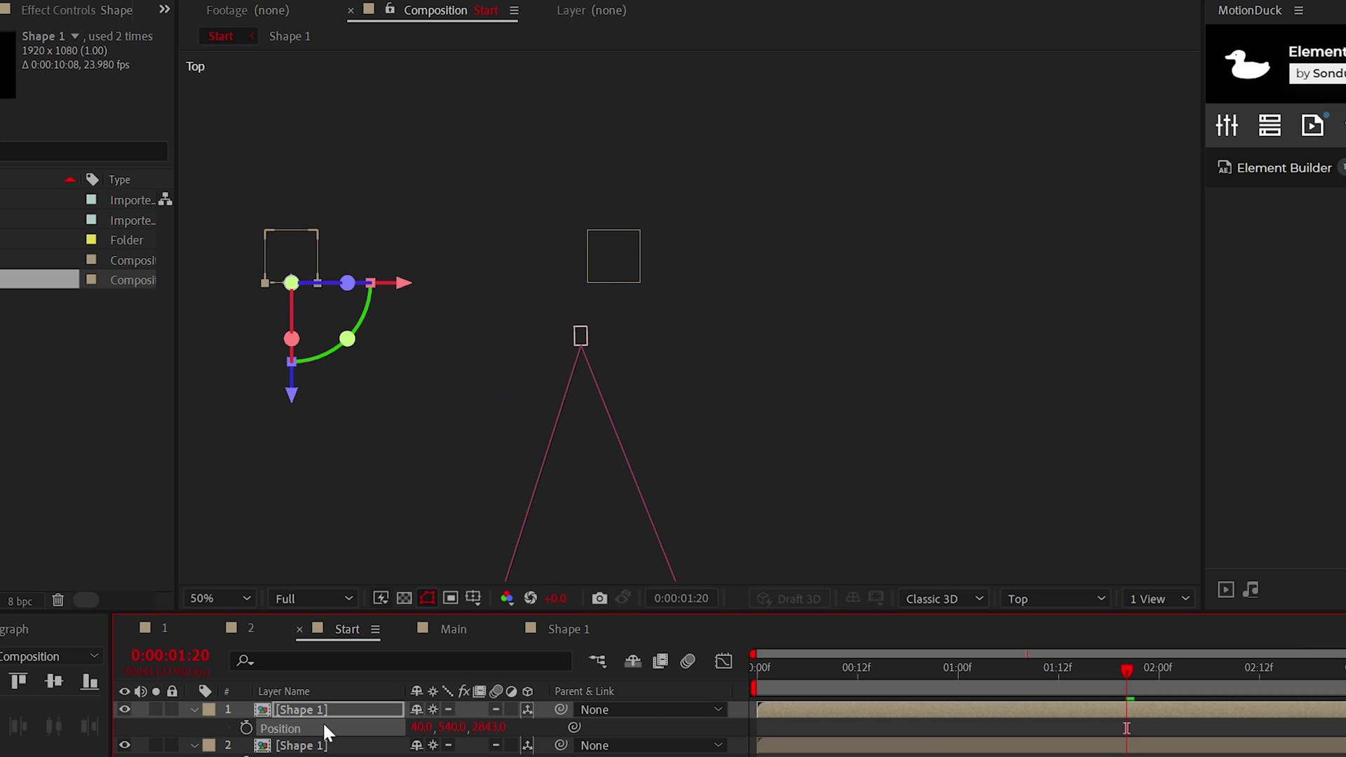
key("ctrl+d")
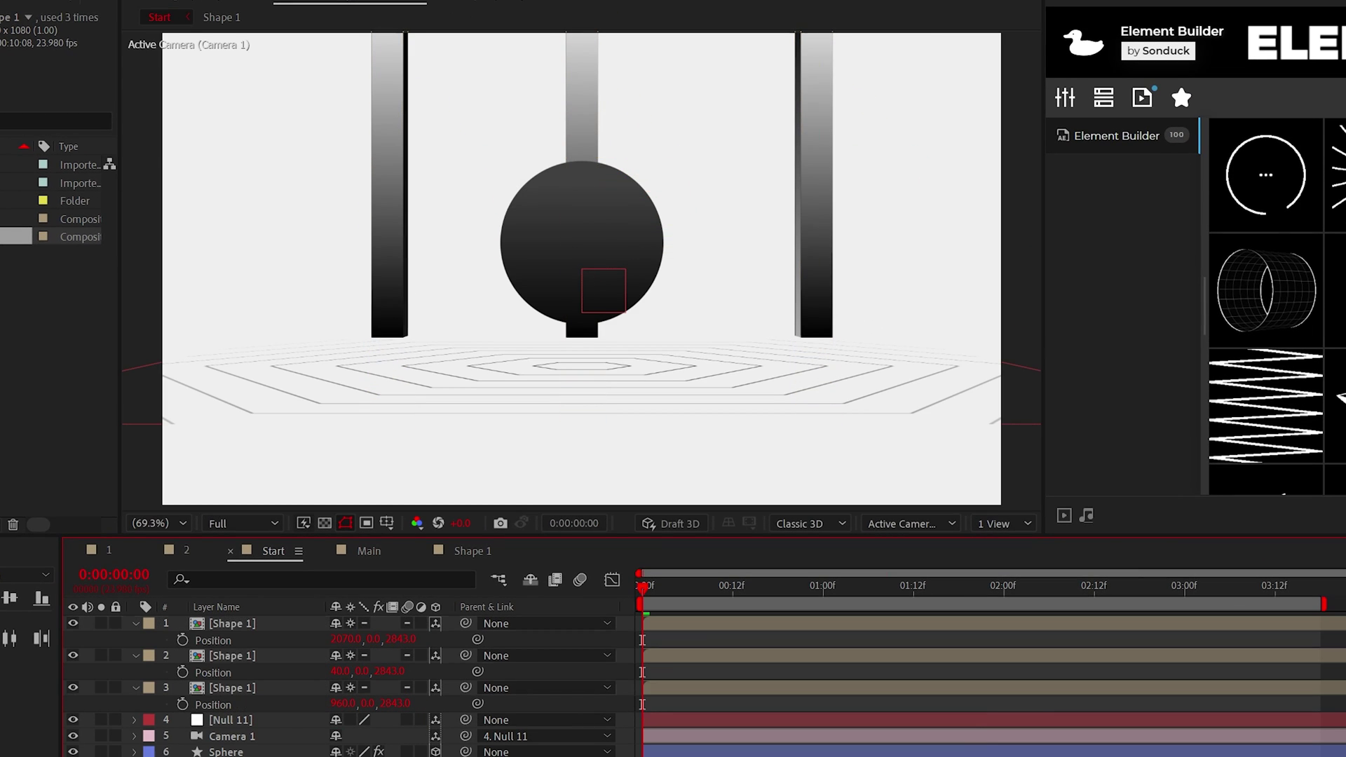
- Duplicate the three building shapes and arrange the copies in a row along Z on the negative X side of the camera's orbit
left_click_drag(651, 583, 696, 591)
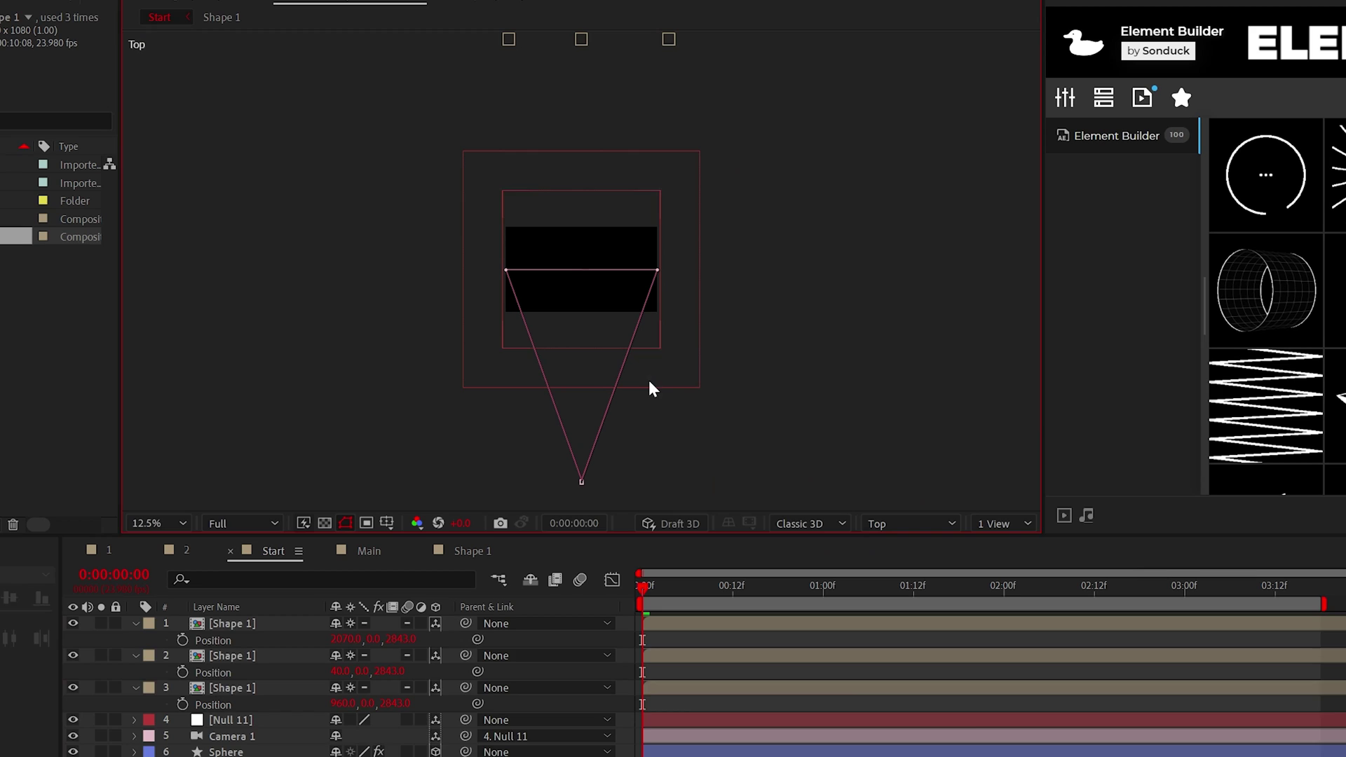
key("ctrl+d")
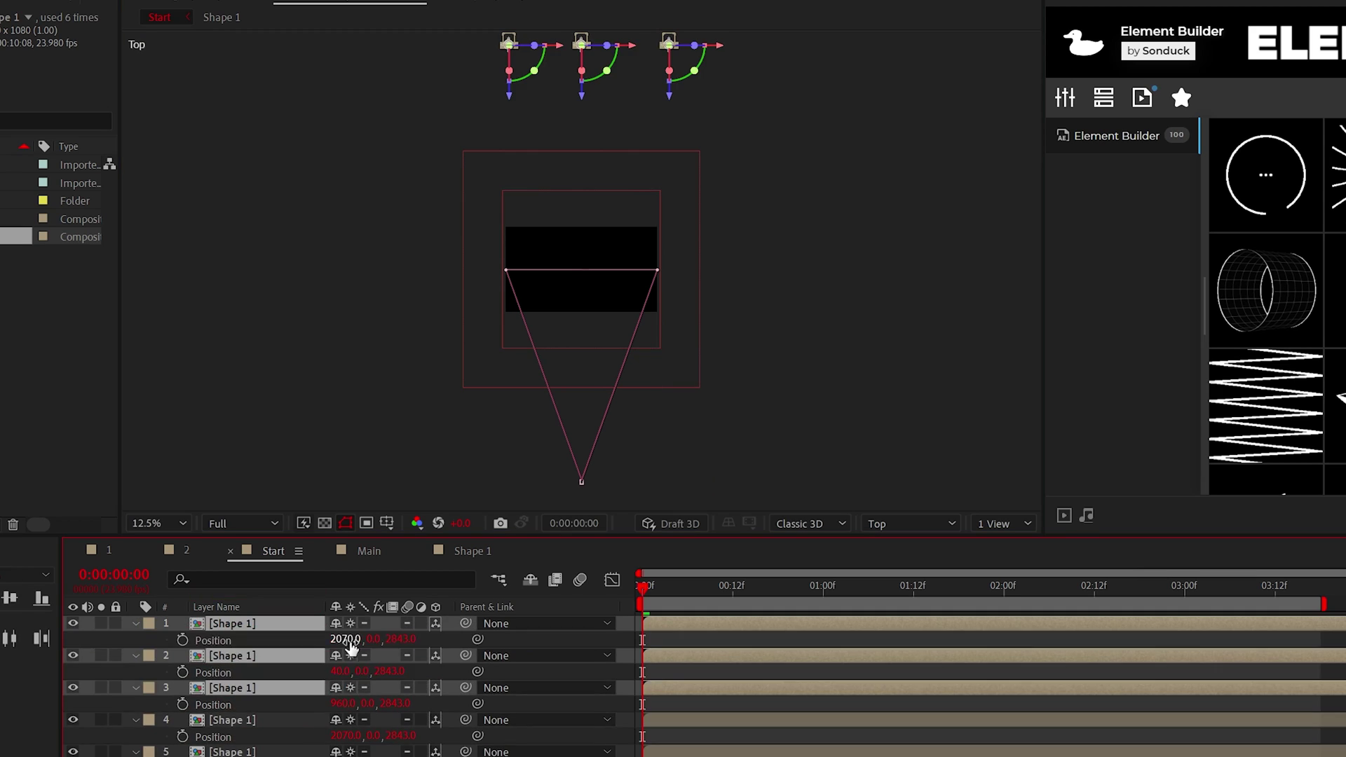
left_click_drag(349, 640, 210, 648)
left_click_drag(396, 641, 175, 659)
left_click(232, 624, "ctrl")
key("Delete")
- Duplicate the side row of three shapes and move the copies to the opposite, positive X side of the scene
key("ctrl+d")
key("p")
key("ctrl+d")
left_click_drag(404, 656, 333, 650)
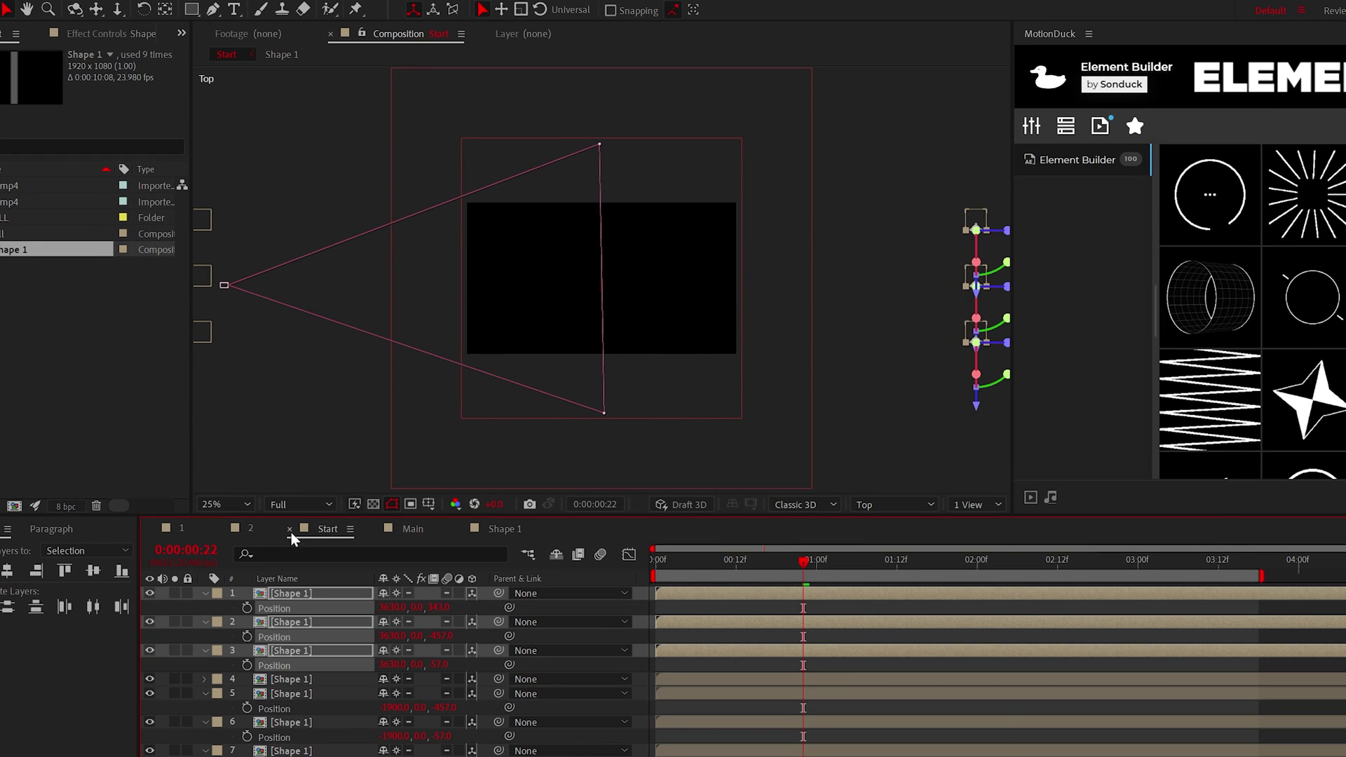
- Open composition 1 and preview the finished version of the scene through Camera 1
left_click(696, 570)
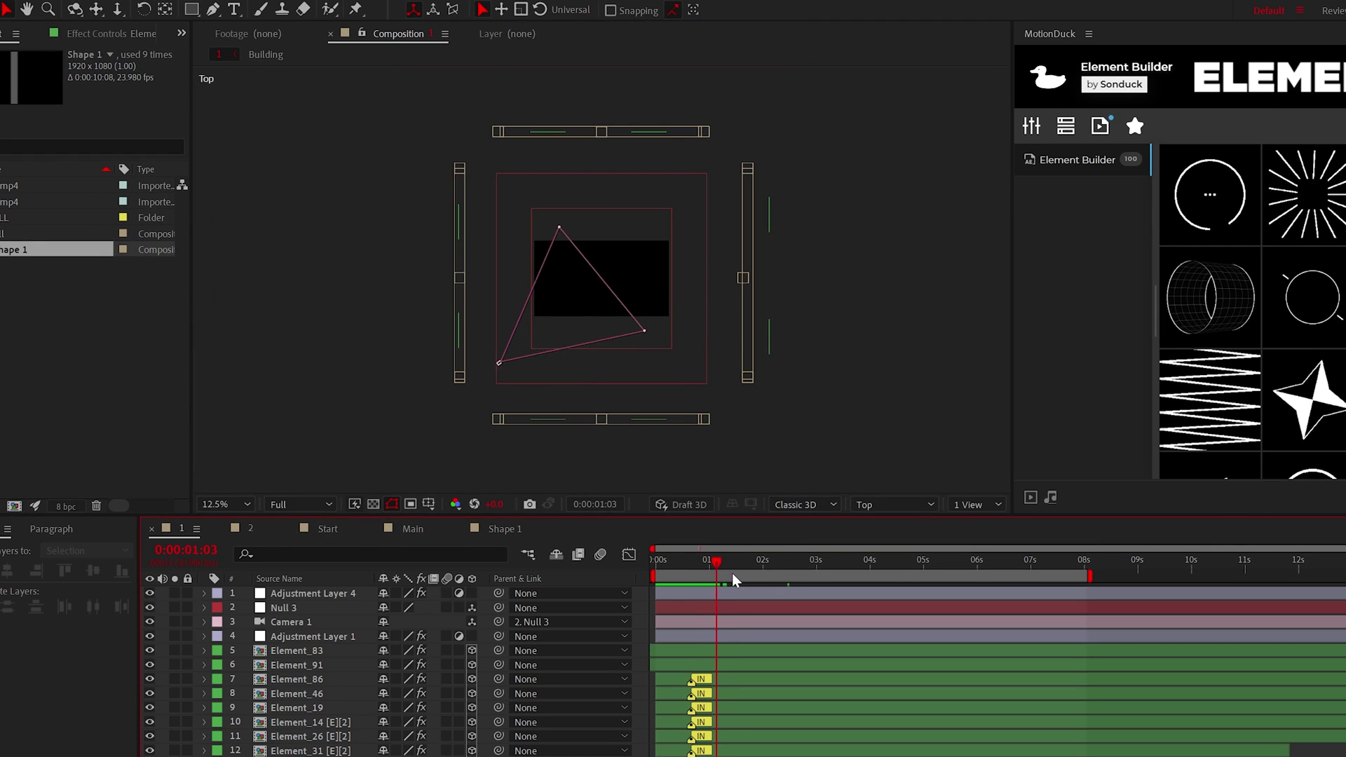
left_click_drag(732, 573, 944, 599)
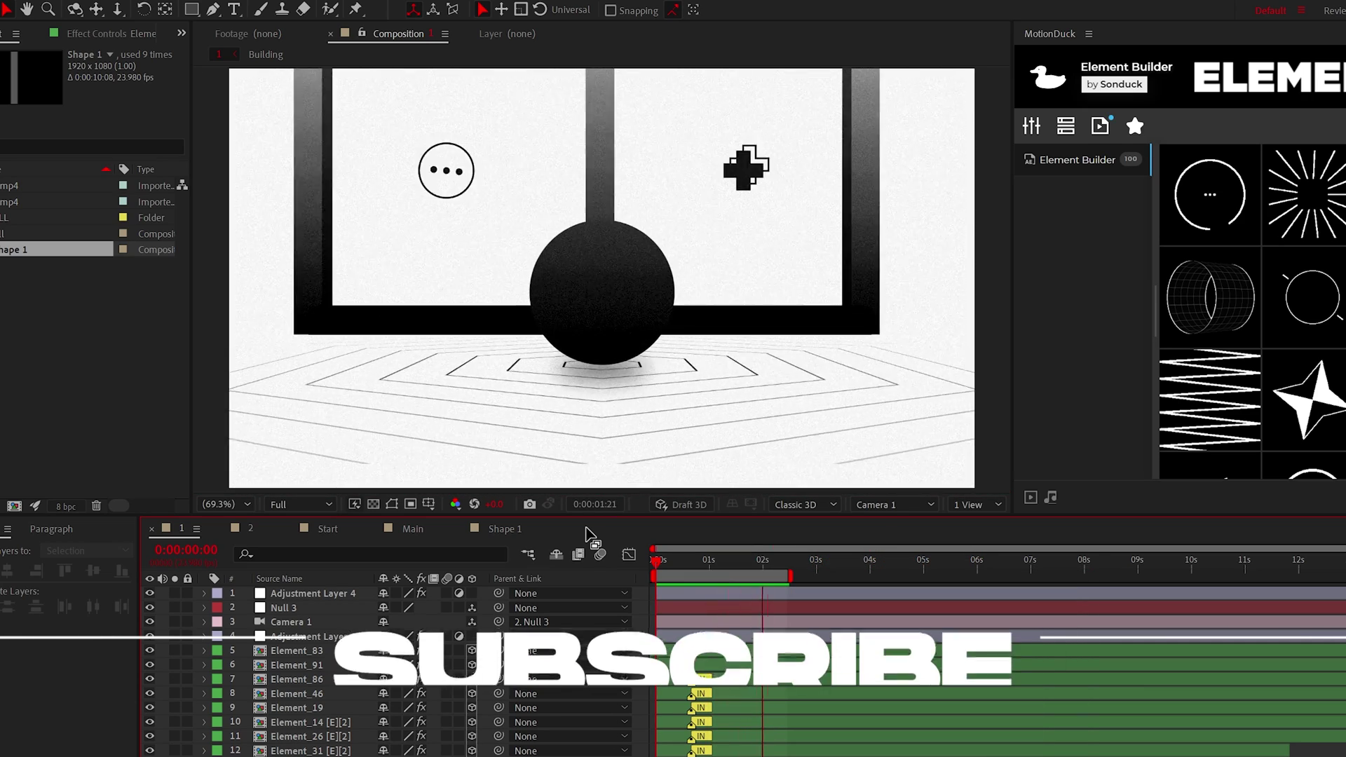